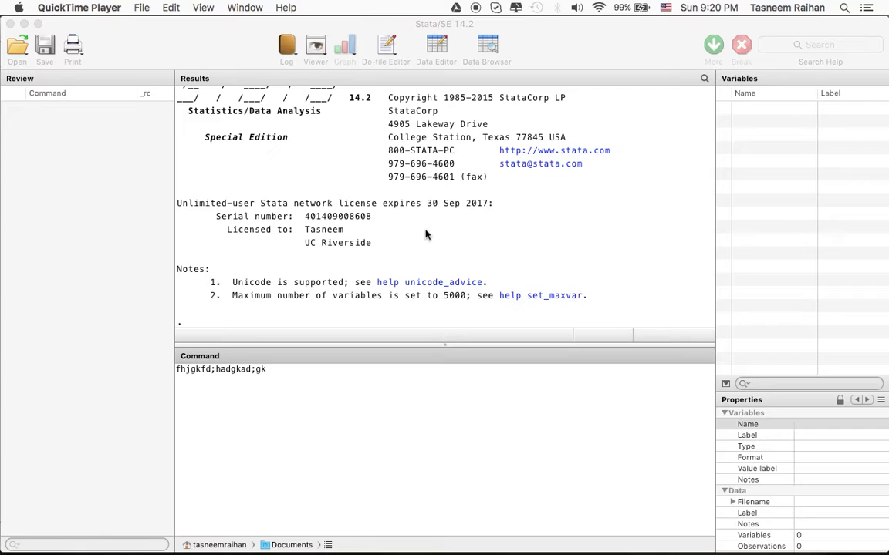
Switch to Preview and read the campaign expenditure model of Computer Exercise C4.1 in the Wooldridge textbook PDF.
{"action": "mouse_move", "coordinate": [625, 544]}
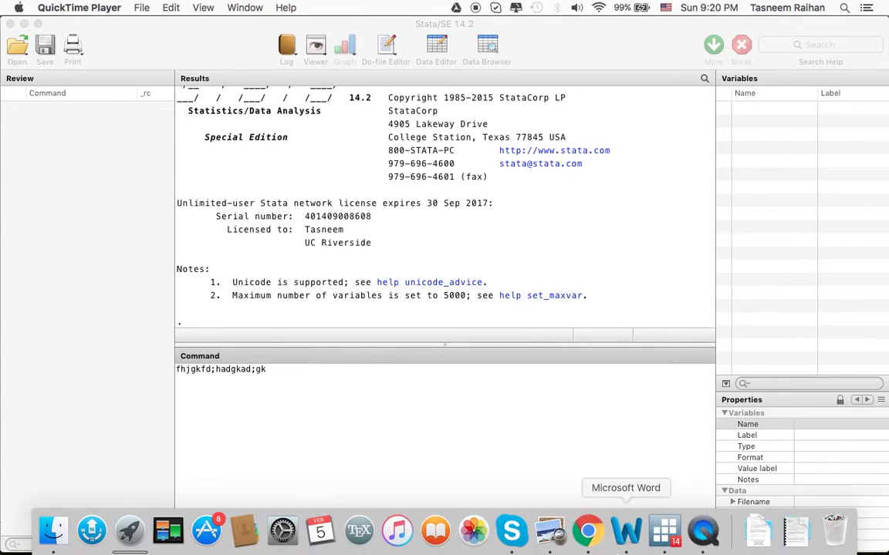
{"action": "left_click", "coordinate": [553, 532]}
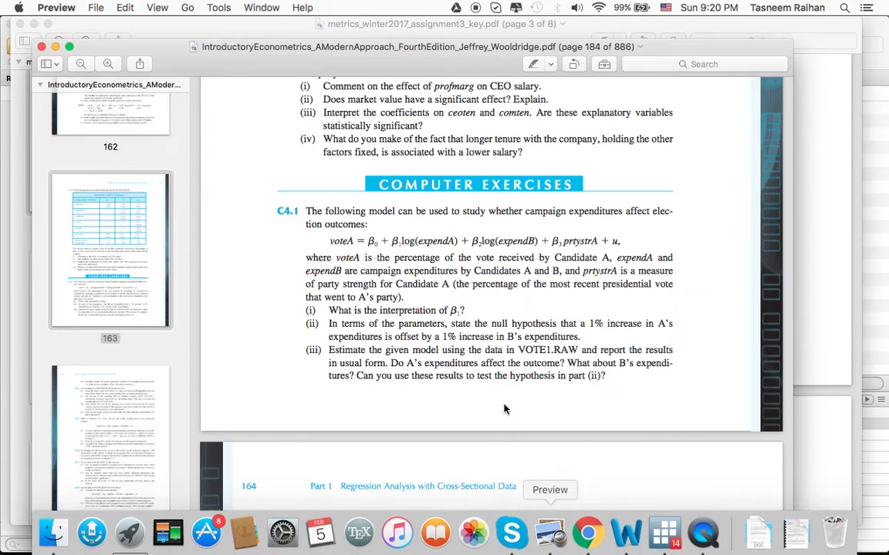
{"action": "scroll", "coordinate": [442, 284], "scroll_direction": "down", "scroll_amount": 1}
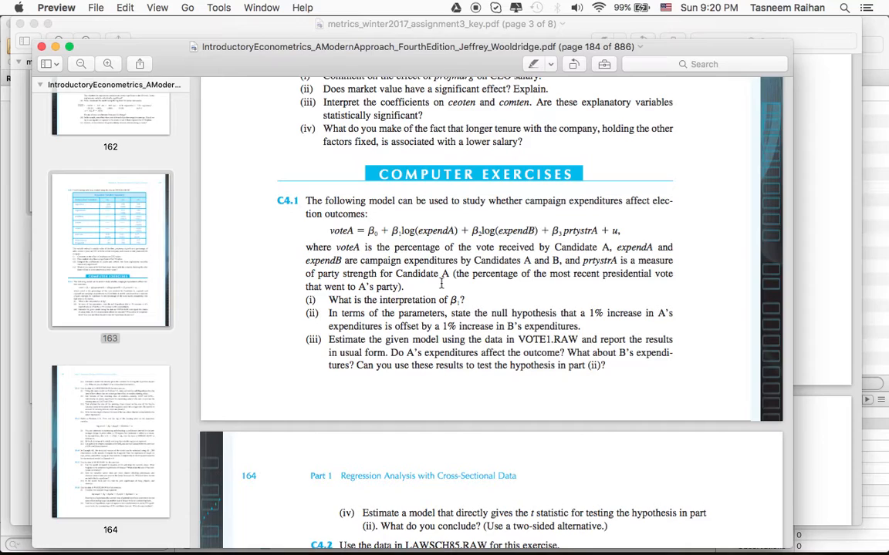
{"action": "left_click_drag", "start_coordinate": [331, 233], "coordinate": [353, 233]}
{"action": "left_click", "coordinate": [353, 232]}
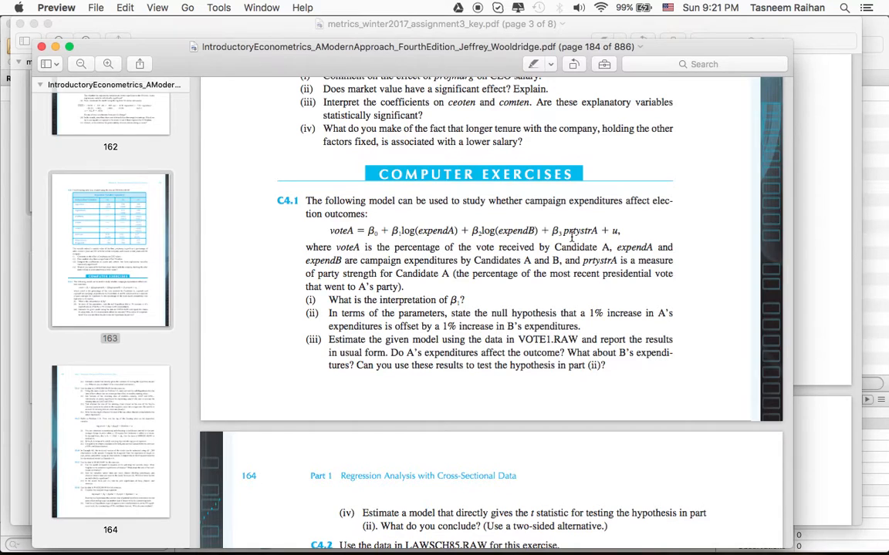
Examine voteA, expendA and the coefficient β1 in the C4.1 equation to interpret β1 for part (i).
{"action": "scroll", "coordinate": [496, 329], "scroll_direction": "down", "scroll_amount": 2}
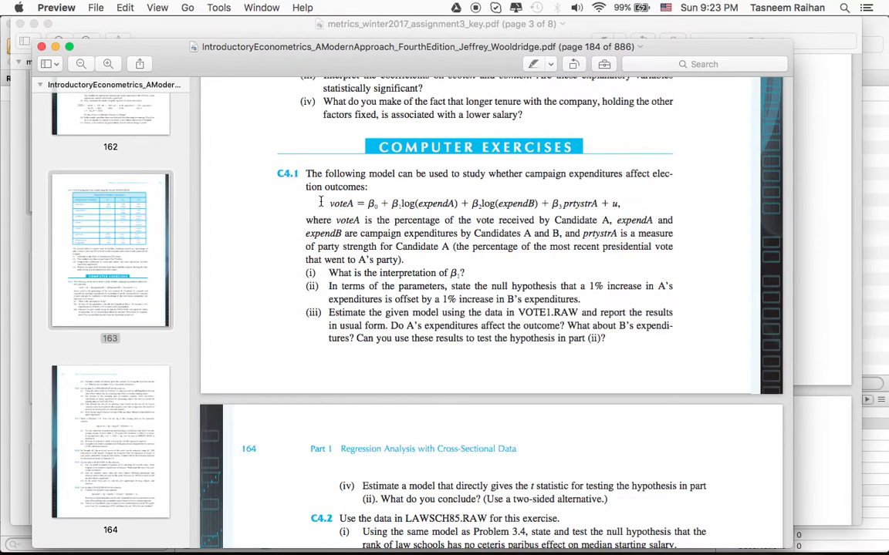
{"action": "left_click_drag", "start_coordinate": [329, 203], "coordinate": [352, 203]}
{"action": "left_click", "coordinate": [354, 203]}
{"action": "left_click_drag", "start_coordinate": [355, 203], "coordinate": [333, 202]}
{"action": "left_click", "coordinate": [393, 203]}
{"action": "double_click", "coordinate": [394, 203]}
{"action": "left_click_drag", "start_coordinate": [299, 204], "coordinate": [355, 204]}
{"action": "left_click_drag", "start_coordinate": [417, 205], "coordinate": [452, 205]}
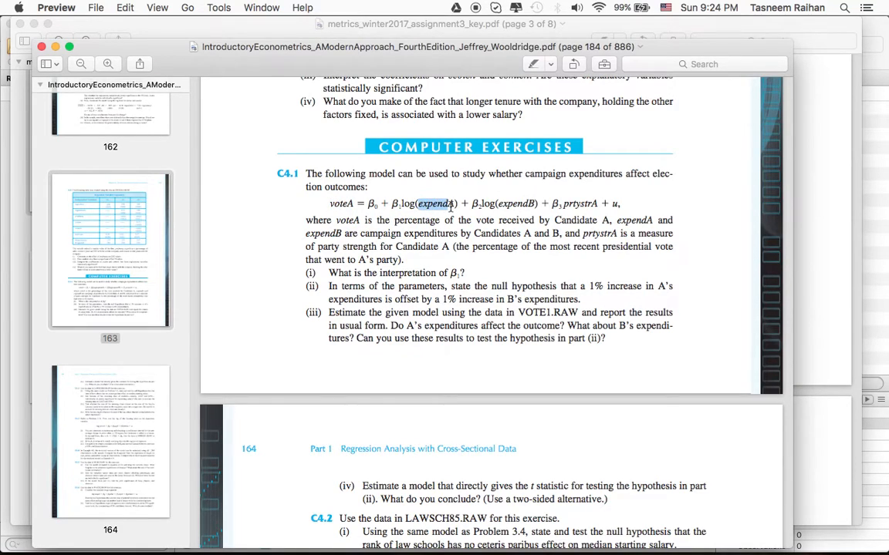
{"action": "left_click", "coordinate": [445, 205]}
{"action": "left_click_drag", "start_coordinate": [401, 203], "coordinate": [452, 205]}
{"action": "left_click", "coordinate": [452, 205]}
{"action": "left_click_drag", "start_coordinate": [401, 205], "coordinate": [393, 205]}
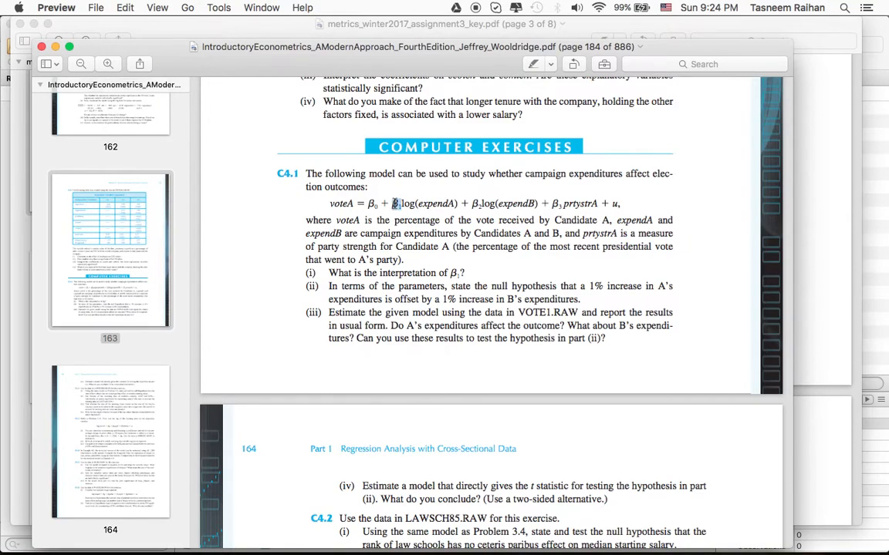
{"action": "left_click_drag", "start_coordinate": [330, 204], "coordinate": [352, 204]}
{"action": "left_click_drag", "start_coordinate": [392, 203], "coordinate": [401, 203]}
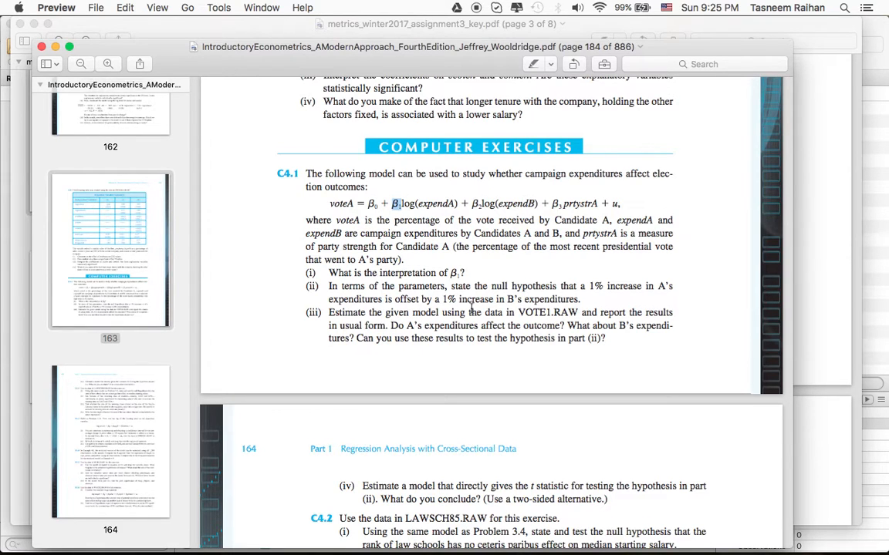
Compare the coefficients β1 and β2 in the C4.1 equation to work out the null hypothesis for part (ii).
{"action": "scroll", "coordinate": [467, 304], "scroll_direction": "down", "scroll_amount": 3}
{"action": "scroll", "coordinate": [471, 309], "scroll_direction": "down", "scroll_amount": 2}
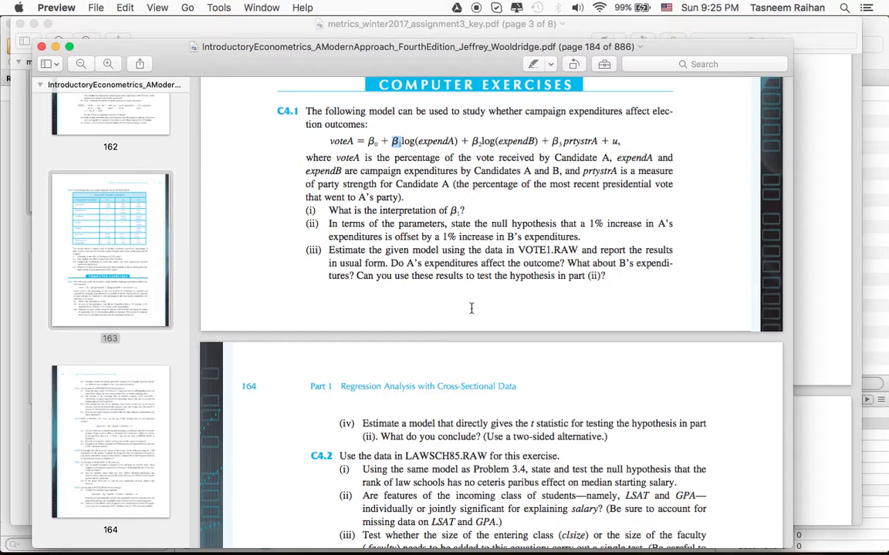
{"action": "scroll", "coordinate": [471, 308], "scroll_direction": "up", "scroll_amount": 2}
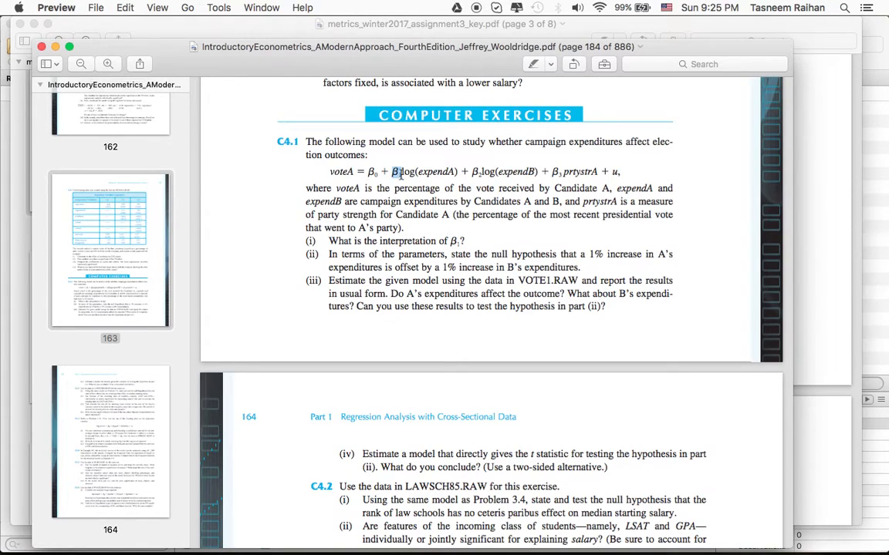
{"action": "left_click", "coordinate": [400, 174]}
{"action": "double_click", "coordinate": [398, 172]}
{"action": "left_click", "coordinate": [474, 174]}
{"action": "left_click_drag", "start_coordinate": [392, 173], "coordinate": [400, 174]}
{"action": "left_click", "coordinate": [474, 175]}
{"action": "left_click_drag", "start_coordinate": [472, 175], "coordinate": [481, 176]}
{"action": "left_click", "coordinate": [481, 174]}
{"action": "left_click_drag", "start_coordinate": [480, 174], "coordinate": [472, 174]}
{"action": "left_click_drag", "start_coordinate": [402, 173], "coordinate": [393, 172]}
{"action": "left_click", "coordinate": [394, 171]}
{"action": "left_click_drag", "start_coordinate": [471, 172], "coordinate": [478, 173]}
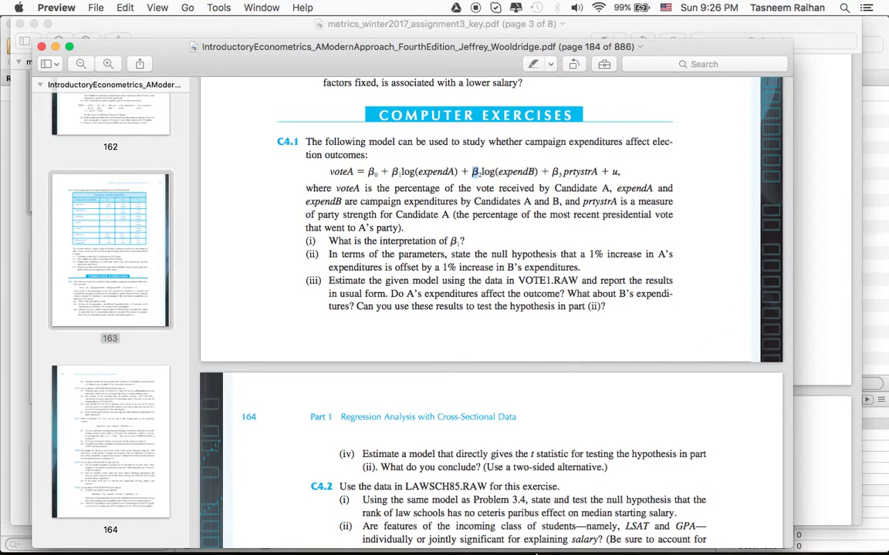
Bring up metrics_winter2017_assignment3_key.pdf and examine the null hypothesis in the part (ii) answer, including its rewritten form.
{"action": "left_click", "coordinate": [808, 451]}
{"action": "scroll", "coordinate": [730, 456], "scroll_direction": "up", "scroll_amount": 10}
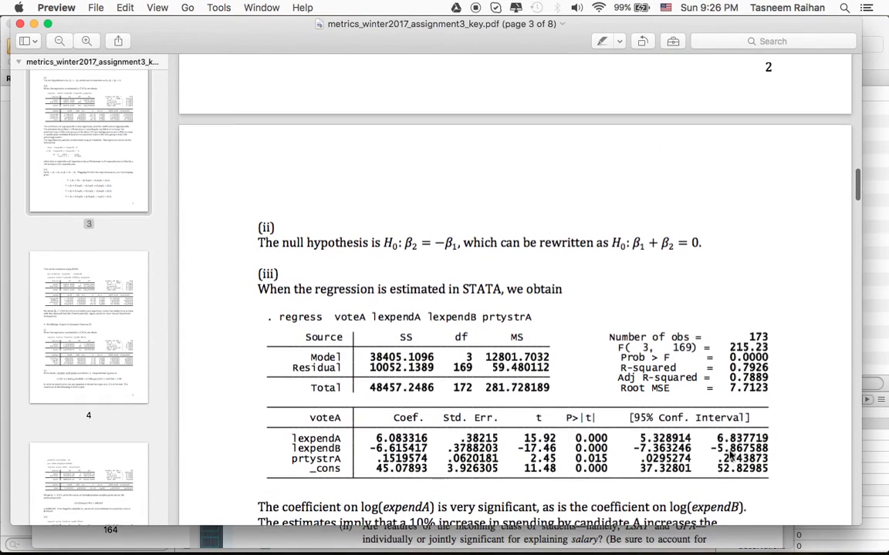
{"action": "scroll", "coordinate": [730, 456], "scroll_direction": "up", "scroll_amount": 2}
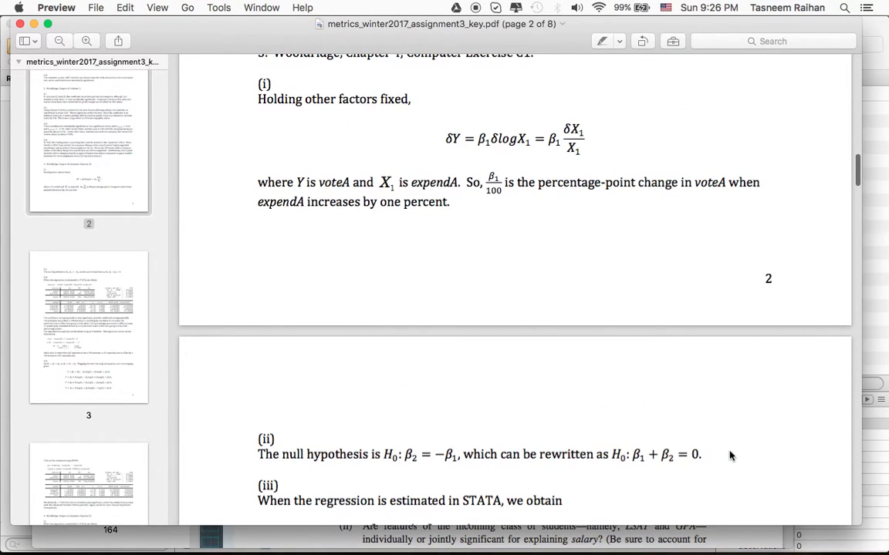
{"action": "left_click_drag", "start_coordinate": [393, 456], "coordinate": [402, 457]}
{"action": "left_click", "coordinate": [410, 462]}
{"action": "left_click_drag", "start_coordinate": [633, 456], "coordinate": [702, 454]}
{"action": "left_click", "coordinate": [702, 455]}
Return to the Wooldridge textbook PDF and review the full model equation for the estimation in part (iii).
{"action": "left_click", "coordinate": [684, 532]}
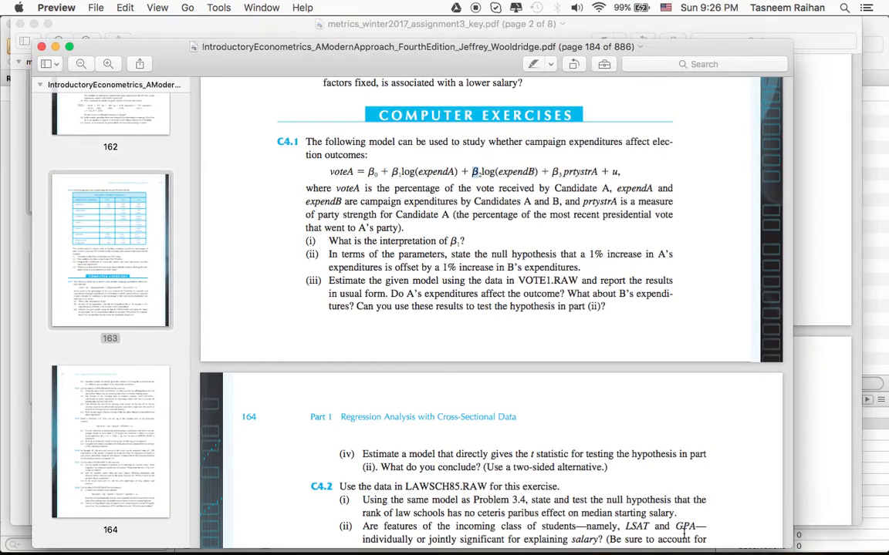
{"action": "scroll", "coordinate": [518, 348], "scroll_direction": "down", "scroll_amount": 1}
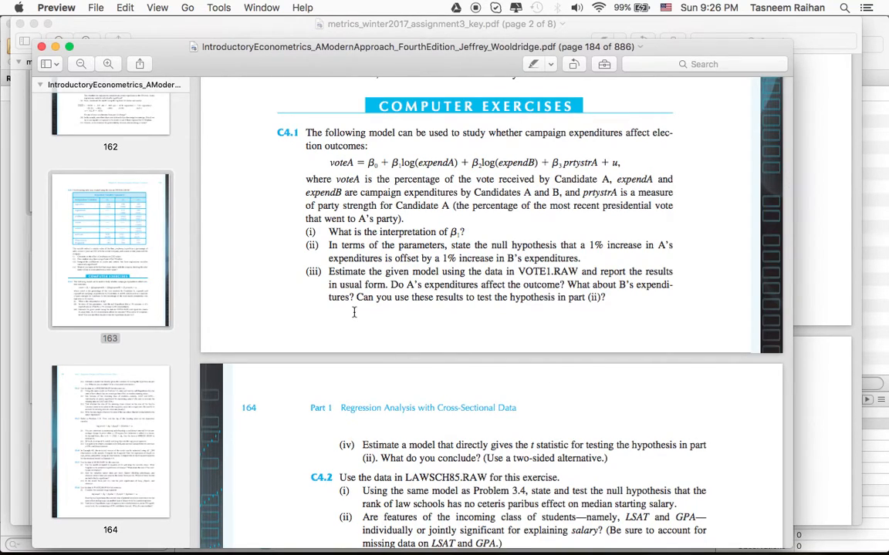
{"action": "left_click_drag", "start_coordinate": [319, 162], "coordinate": [634, 167]}
{"action": "left_click", "coordinate": [496, 317]}
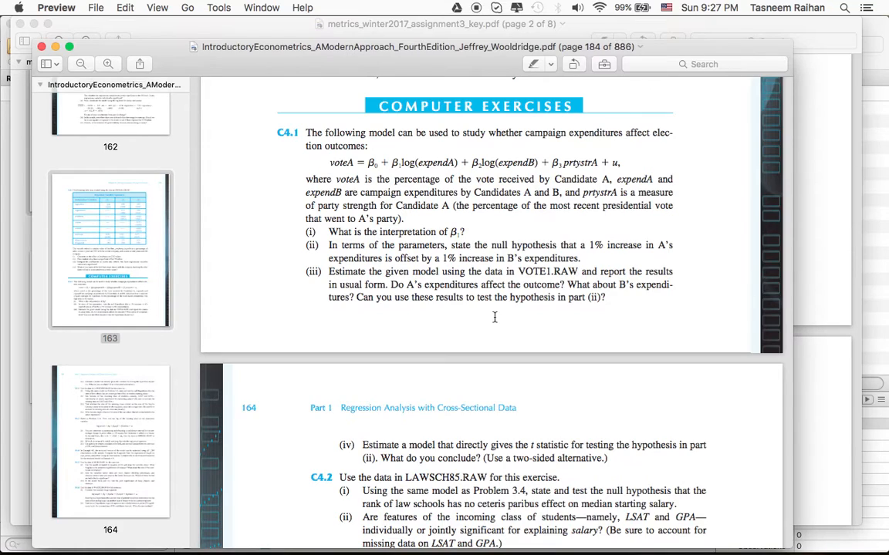
Switch to Stata and open the dataset vote1.dta from the Data folder.
{"action": "mouse_move", "coordinate": [637, 553]}
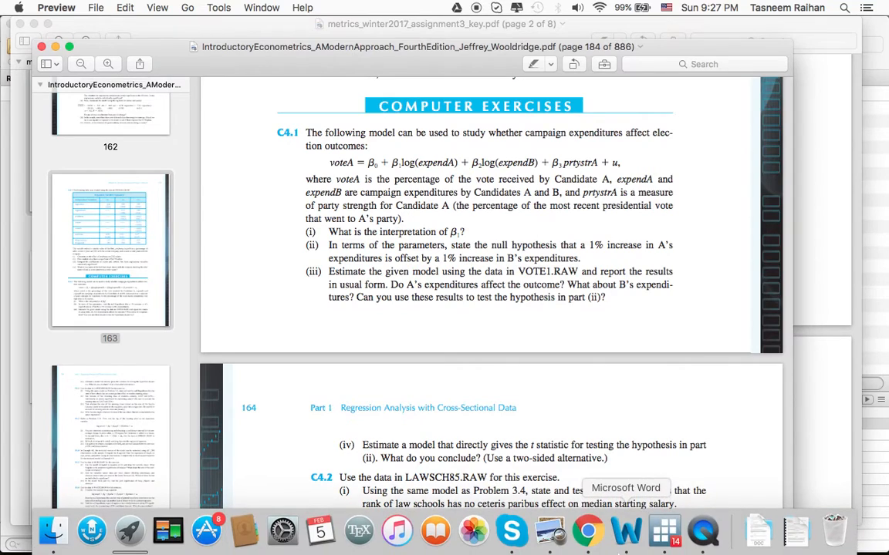
{"action": "left_click", "coordinate": [654, 542]}
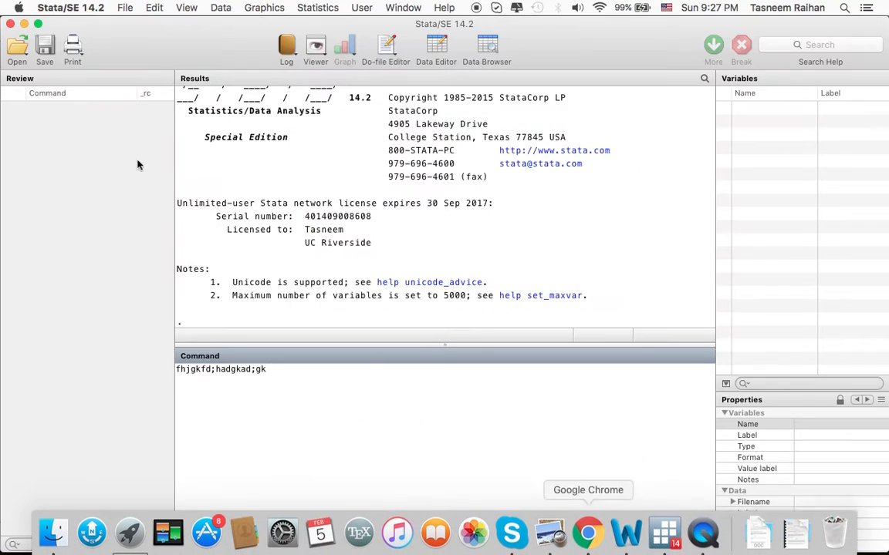
{"action": "left_click", "coordinate": [16, 49]}
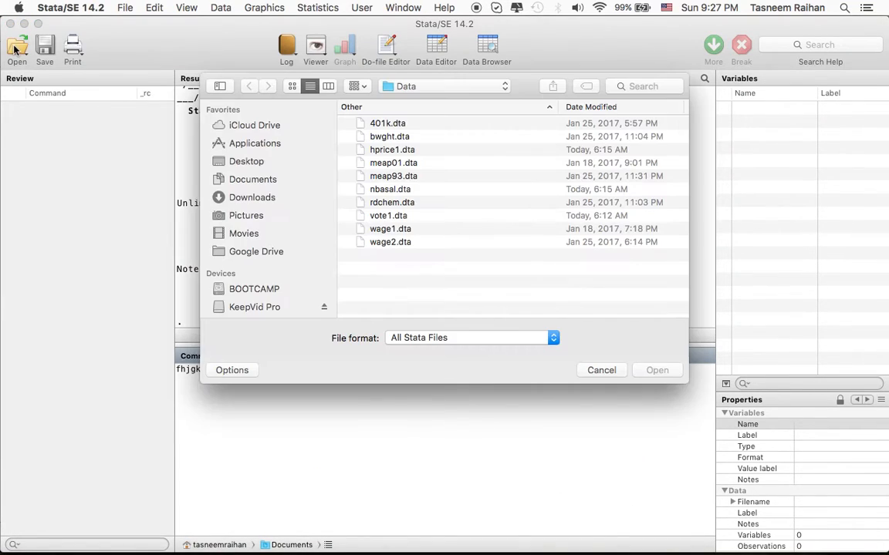
{"action": "left_click", "coordinate": [401, 215]}
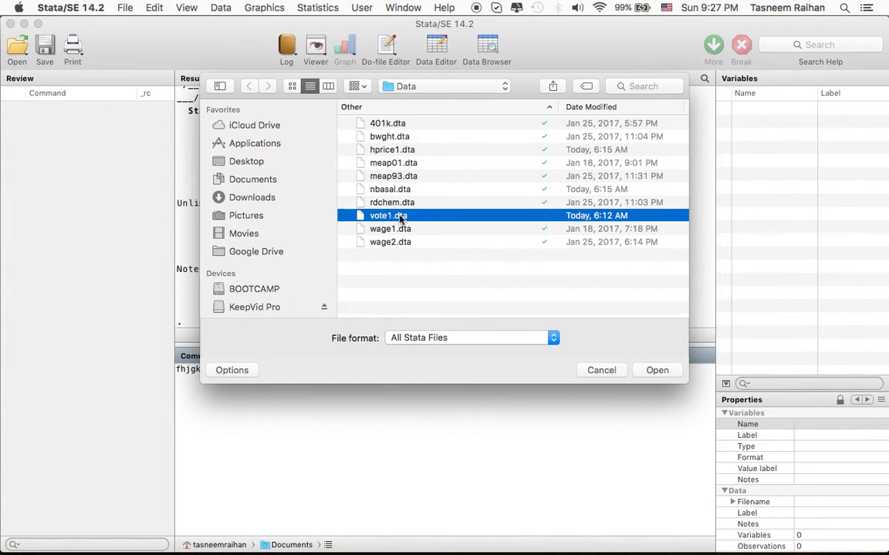
{"action": "left_click", "coordinate": [655, 371]}
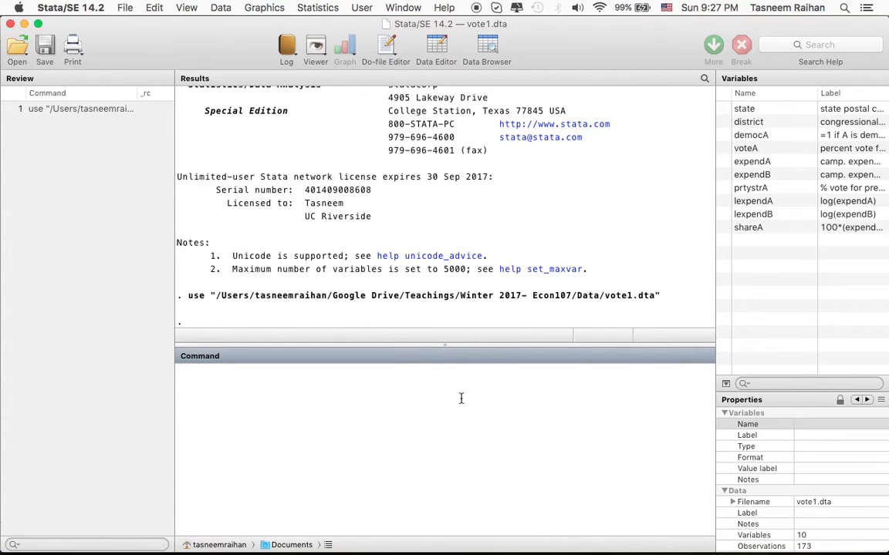
Check the textbook equation against the dataset's variables, inspecting lexpendA, lexpendB and voteA.
{"action": "key", "text": "super+Tab"}
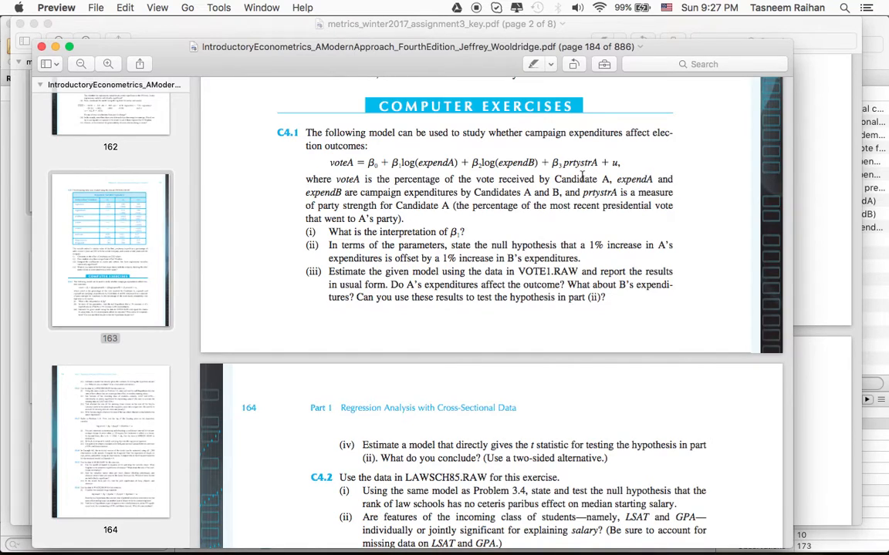
{"action": "key", "text": "super+Tab"}
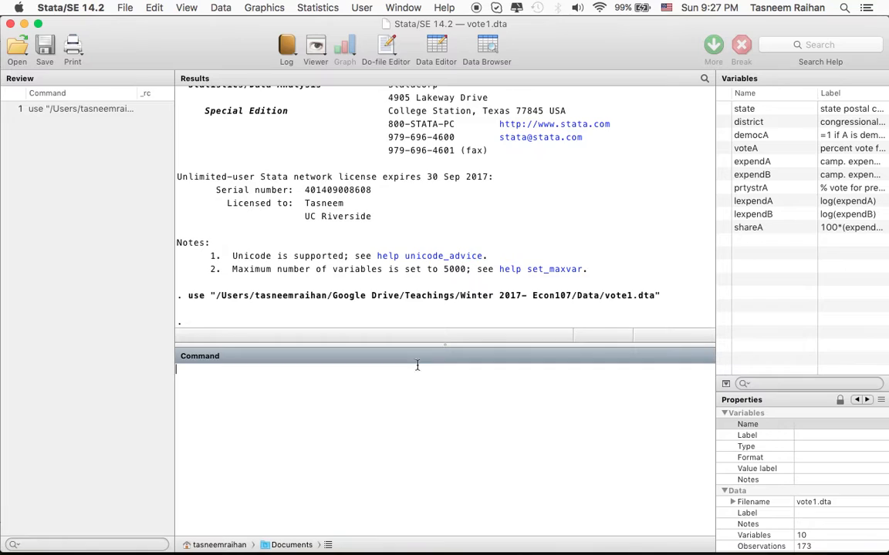
{"action": "left_click", "coordinate": [760, 204]}
{"action": "left_click", "coordinate": [756, 217]}
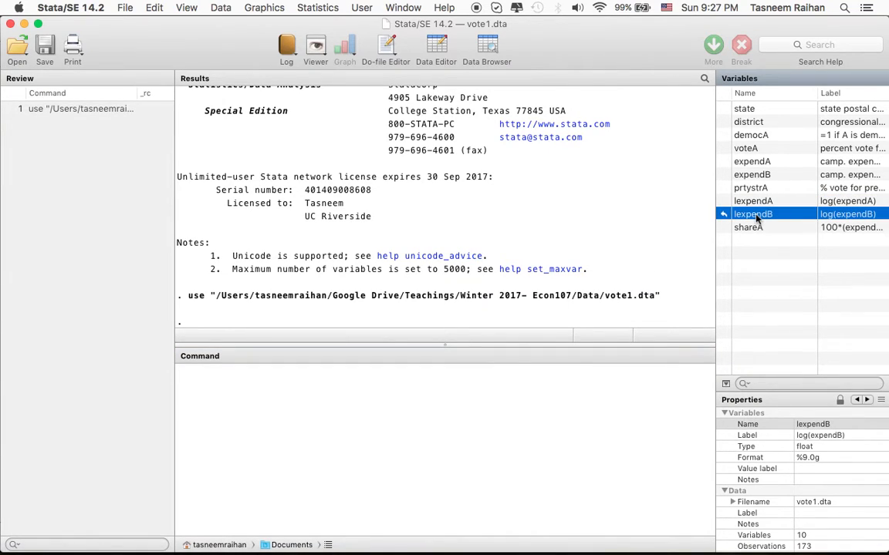
{"action": "left_click", "coordinate": [748, 202]}
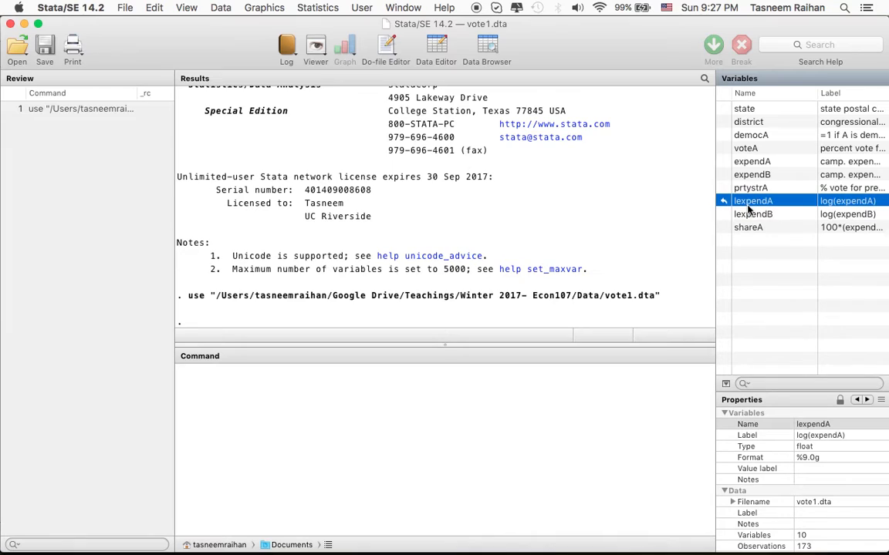
{"action": "left_click", "coordinate": [844, 218]}
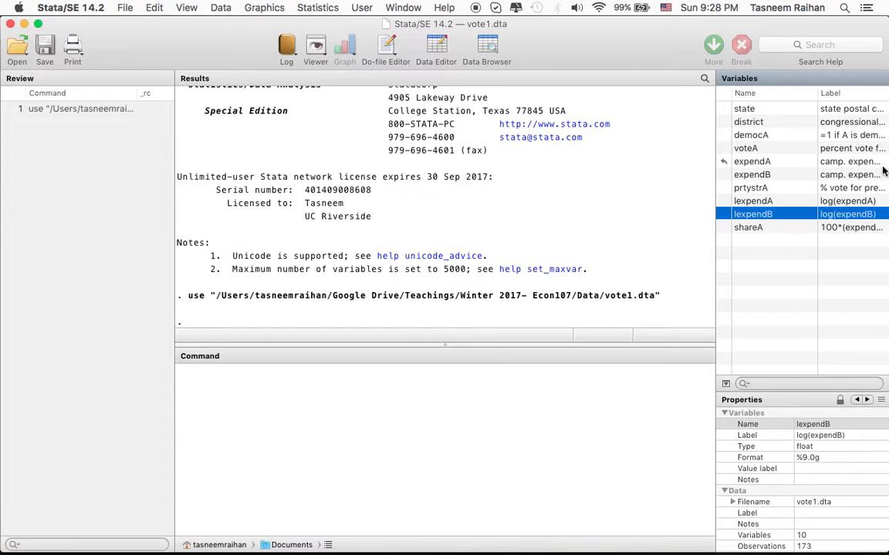
{"action": "left_click", "coordinate": [772, 149]}
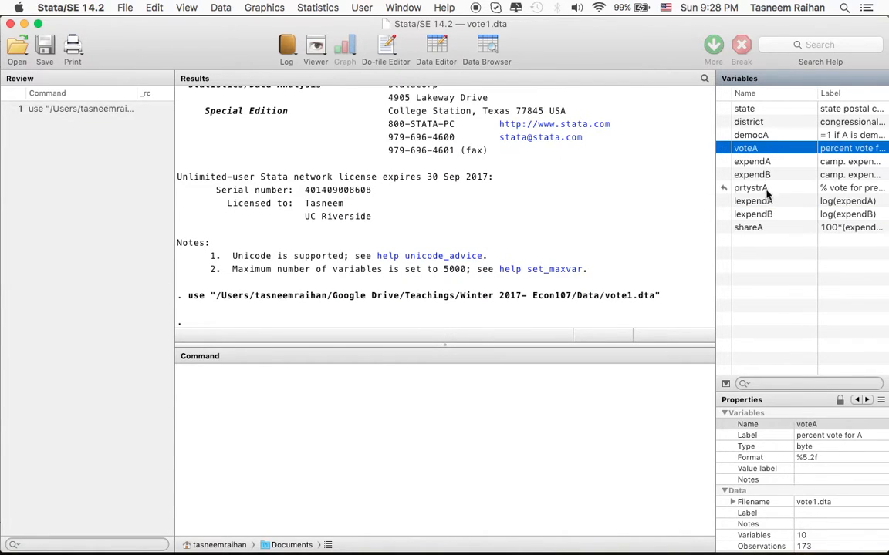
Draft the command gen lexpA= log(expendA) as an example of creating a log variable, and clear it without running it.
{"action": "left_click", "coordinate": [308, 459]}
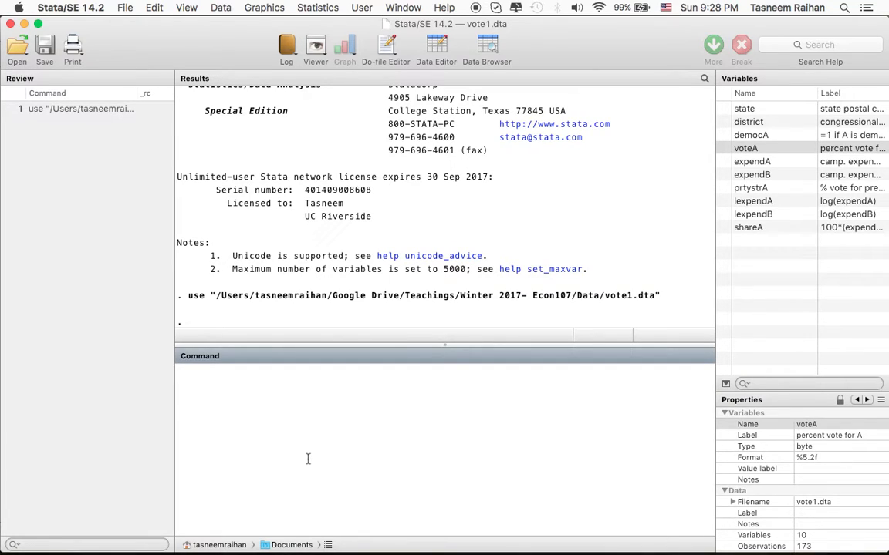
{"action": "type", "text": "gen"}
{"action": "type", "text": "lexpA= log(expendA)"}
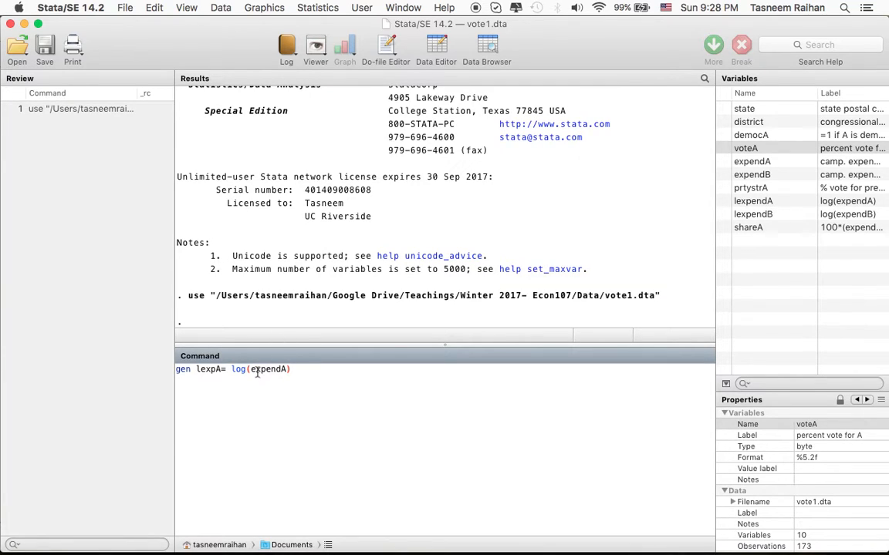
{"action": "left_click_drag", "start_coordinate": [250, 370], "coordinate": [288, 369]}
{"action": "left_click", "coordinate": [290, 386]}
{"action": "left_click_drag", "start_coordinate": [222, 369], "coordinate": [199, 368]}
{"action": "left_click", "coordinate": [192, 376]}
{"action": "key", "text": "super+a"}
{"action": "key", "text": "BackSpace"}
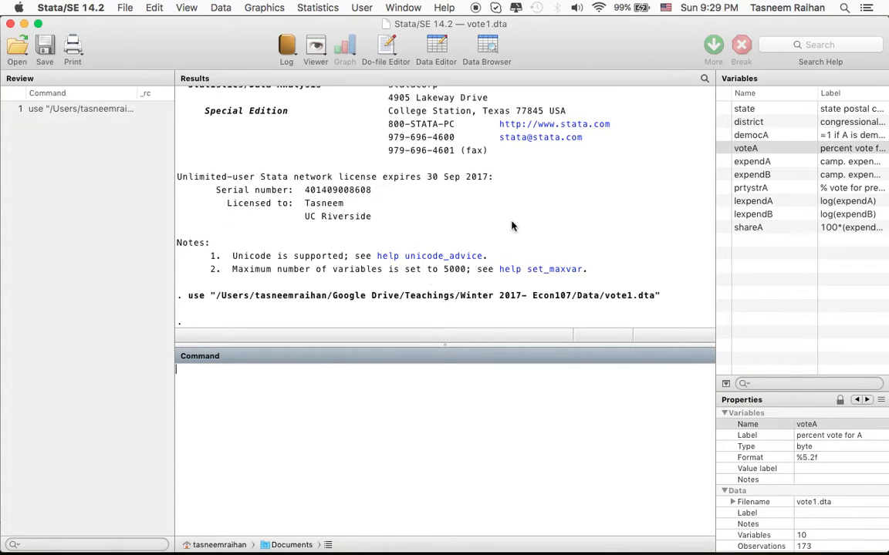
Run a regression of voteA on lexpendA, lexpendB and prtystrA.
{"action": "left_click", "coordinate": [742, 203]}
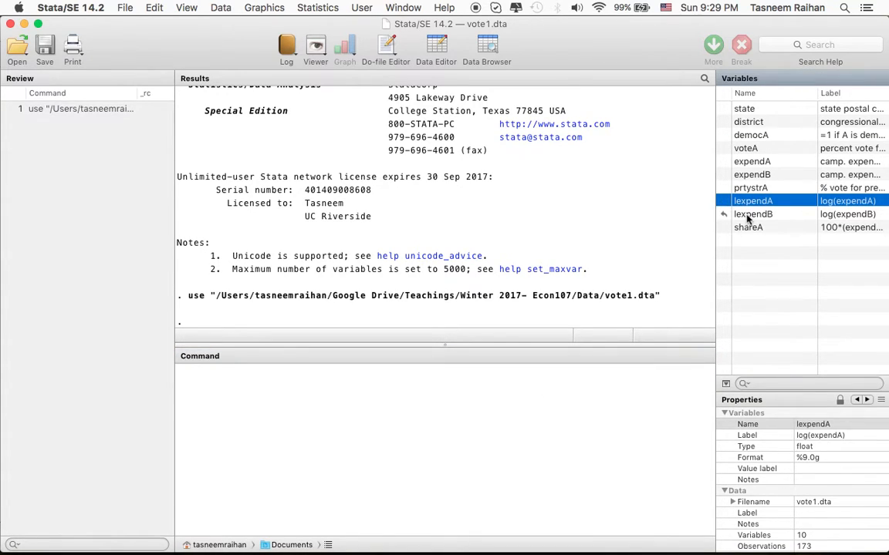
{"action": "left_click", "coordinate": [745, 213]}
{"action": "left_click", "coordinate": [497, 380]}
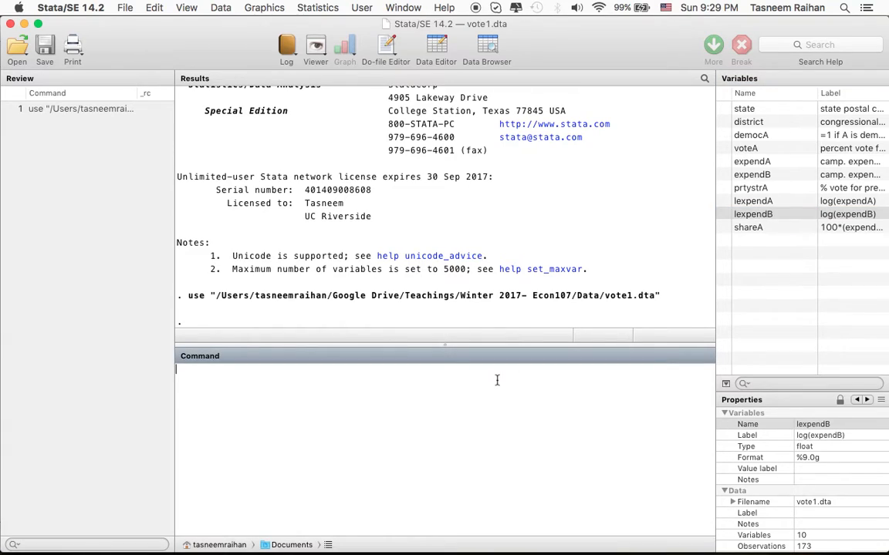
{"action": "type", "text": "regress voteA lex"}
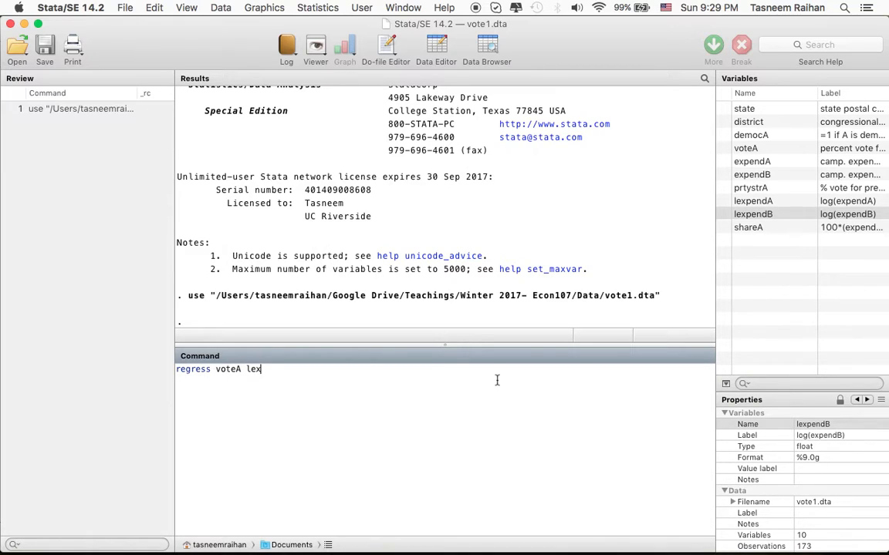
{"action": "type", "text": "pendA lexpendB prty"}
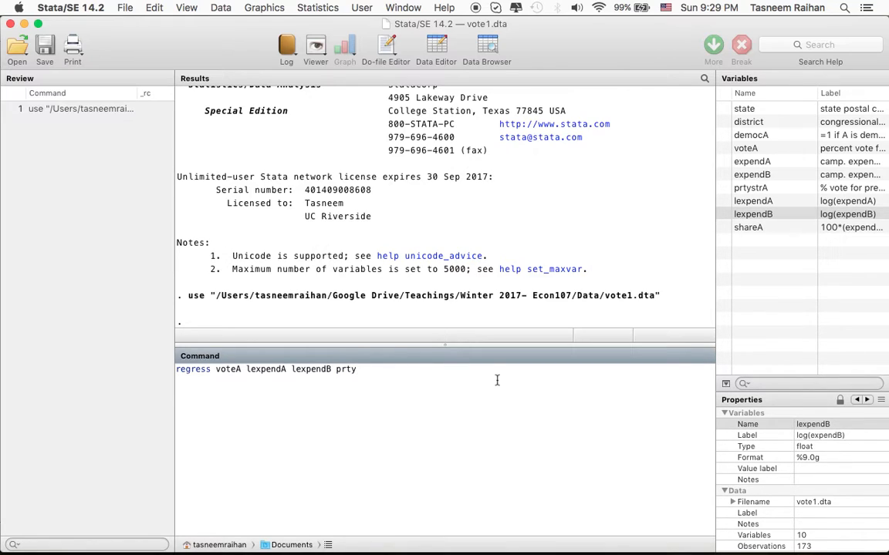
{"action": "type", "text": "strA"}
{"action": "left_click_drag", "start_coordinate": [235, 369], "coordinate": [241, 369]}
{"action": "left_click", "coordinate": [278, 369]}
{"action": "key", "text": "Return"}
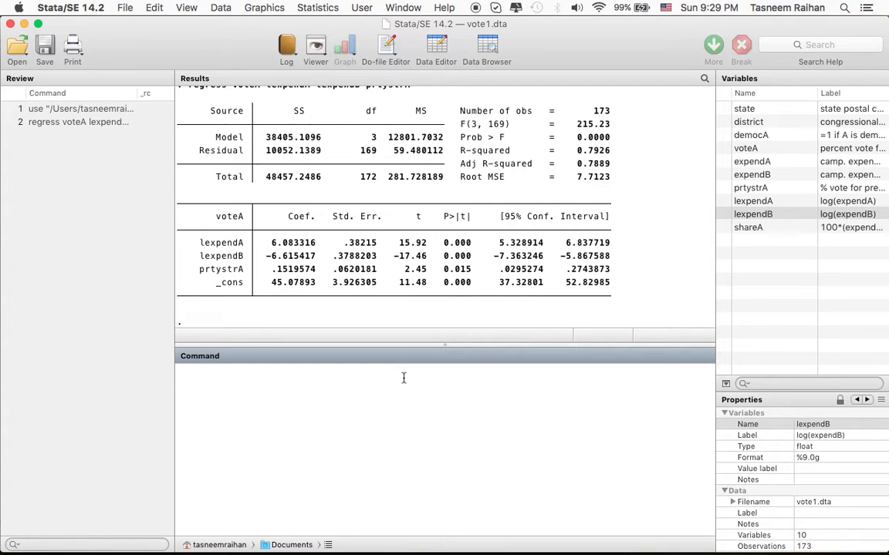
Enlarge the results area and match the textbook's β2 log(expendB) term in C4.1 with the regression output.
{"action": "left_click_drag", "start_coordinate": [425, 345], "coordinate": [425, 389]}
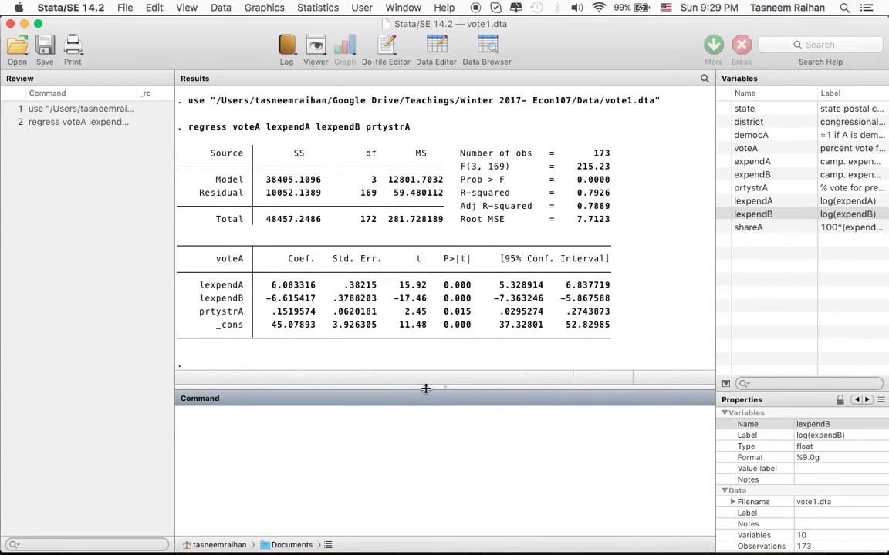
{"action": "key", "text": "super+Tab"}
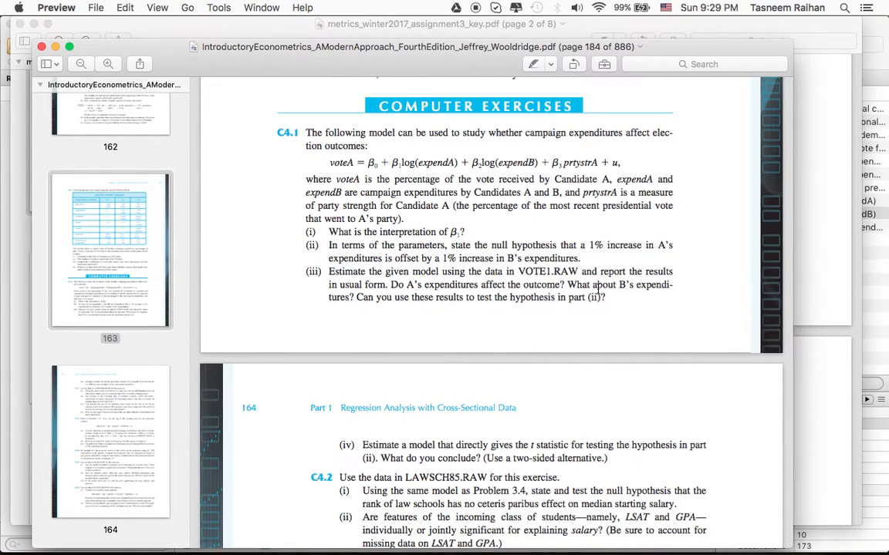
{"action": "key", "text": "super+Tab"}
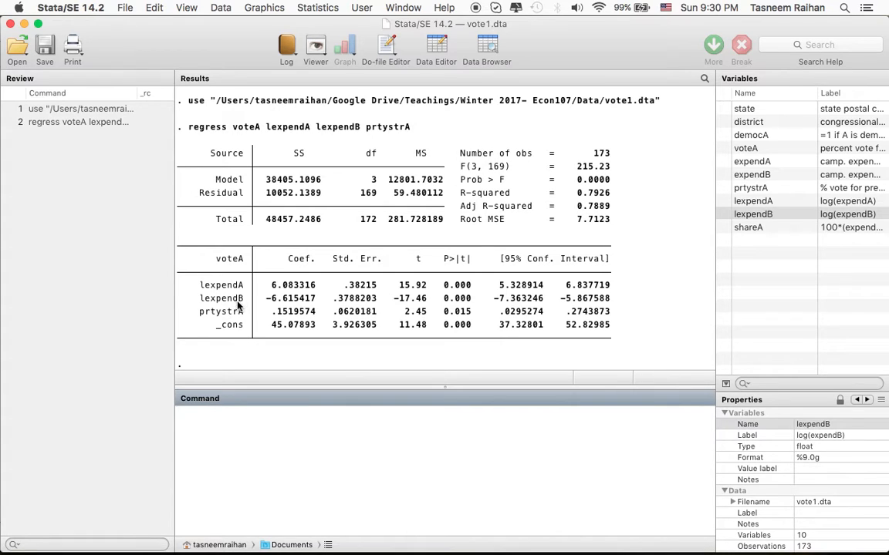
{"action": "key", "text": "super+Tab"}
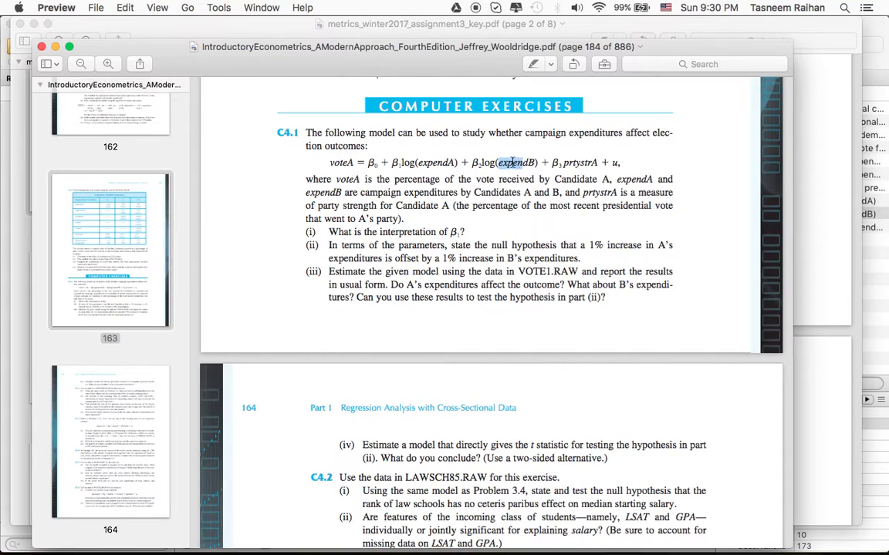
{"action": "left_click_drag", "start_coordinate": [479, 164], "coordinate": [471, 164]}
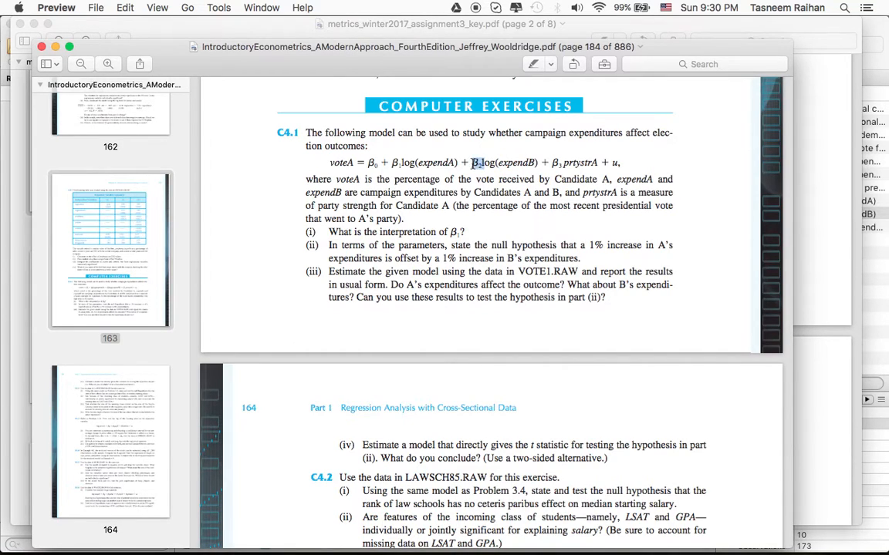
{"action": "key", "text": "super+Tab"}
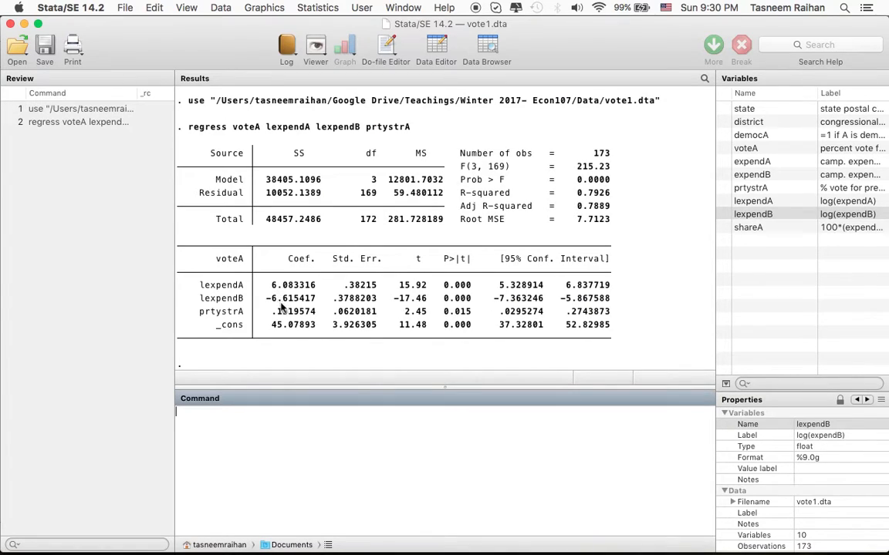
Examine the estimated coefficients of lexpendB and lexpendA in the regression table.
{"action": "left_click_drag", "start_coordinate": [266, 298], "coordinate": [305, 302]}
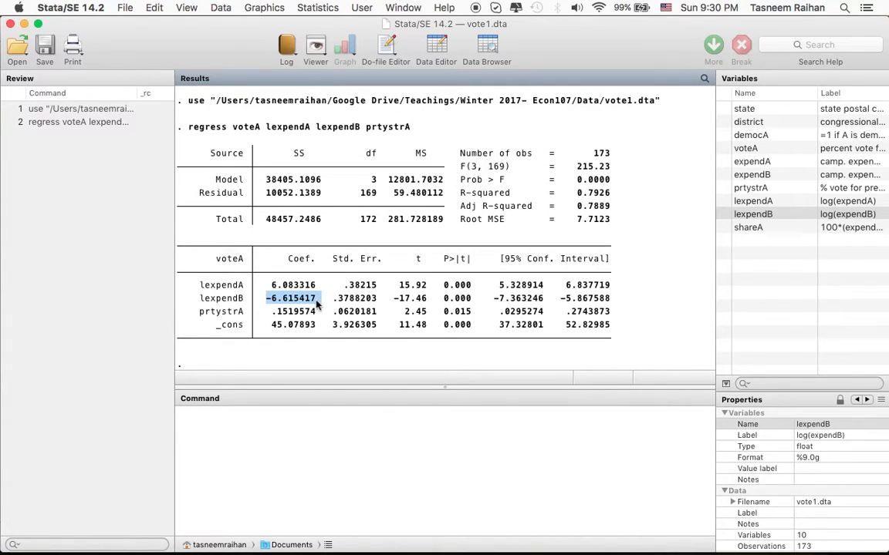
{"action": "left_click", "coordinate": [316, 305]}
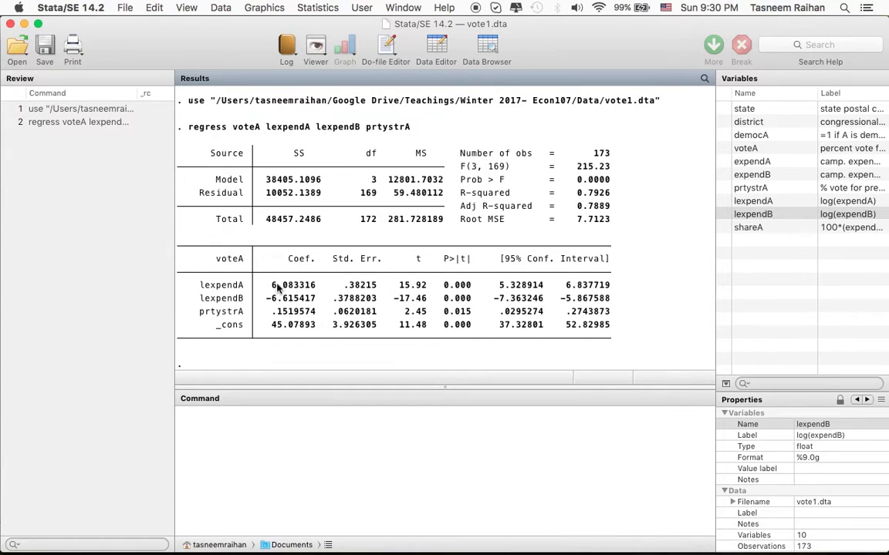
{"action": "left_click_drag", "start_coordinate": [273, 284], "coordinate": [314, 287]}
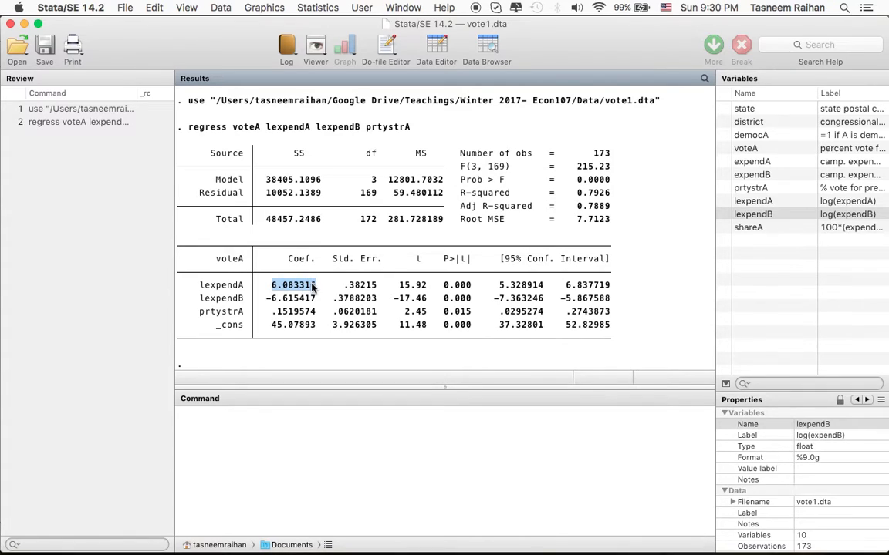
{"action": "left_click", "coordinate": [313, 287]}
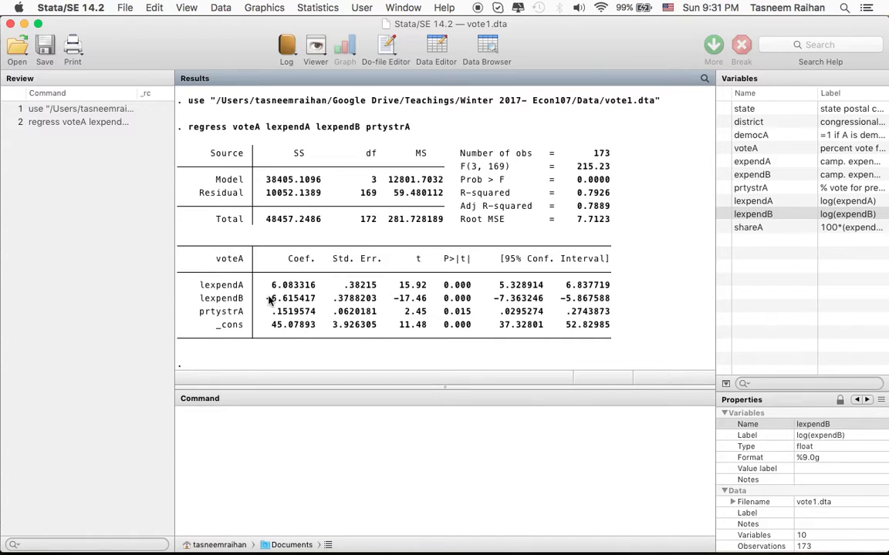
{"action": "left_click_drag", "start_coordinate": [265, 298], "coordinate": [316, 304]}
{"action": "left_click", "coordinate": [316, 305]}
Reread C4.1 part (iii) and relate expendA in the textbook equation to the lexpendA coefficient in the regression output.
{"action": "key", "text": "super+Tab"}
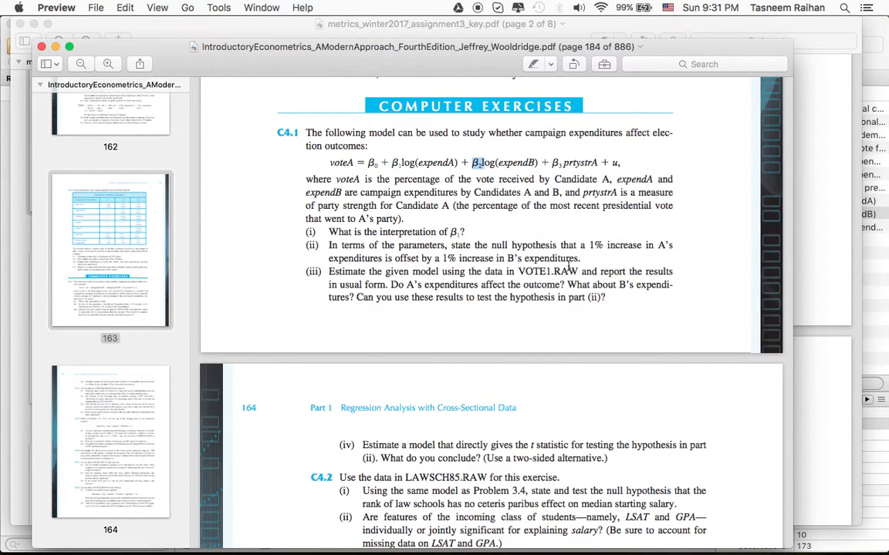
{"action": "scroll", "coordinate": [570, 266], "scroll_direction": "down", "scroll_amount": 3}
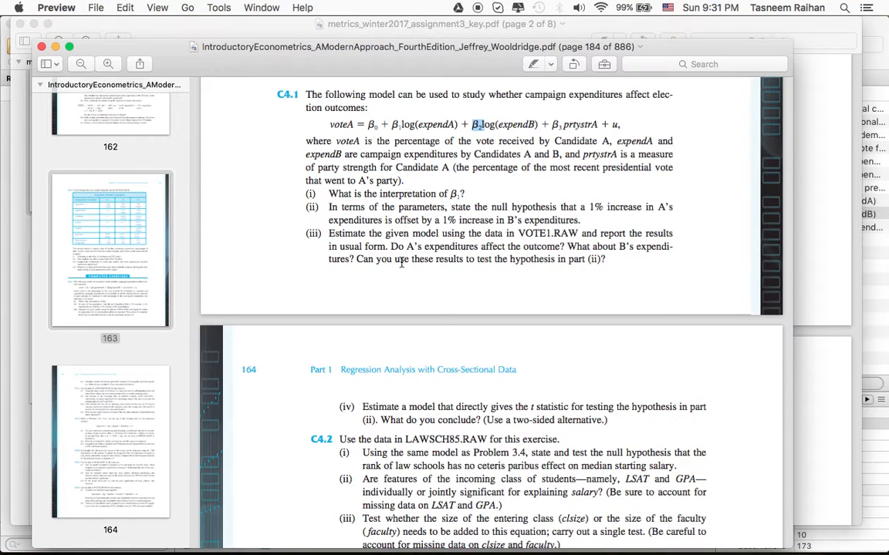
{"action": "key", "text": "super+Tab"}
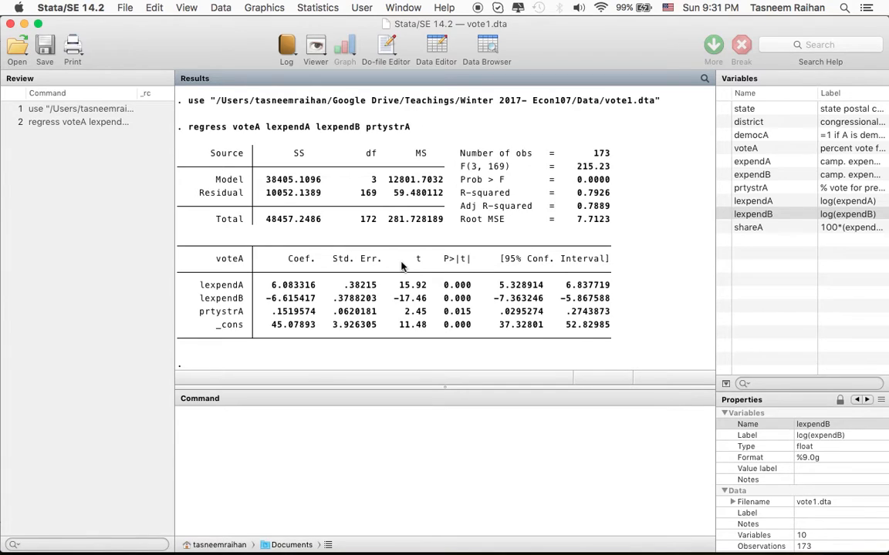
{"action": "left_click", "coordinate": [308, 422]}
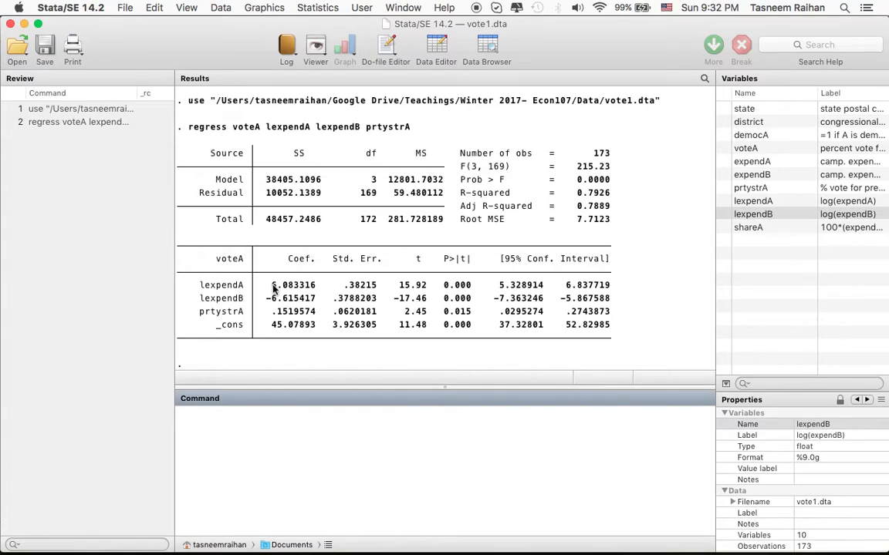
{"action": "left_click_drag", "start_coordinate": [273, 288], "coordinate": [315, 289]}
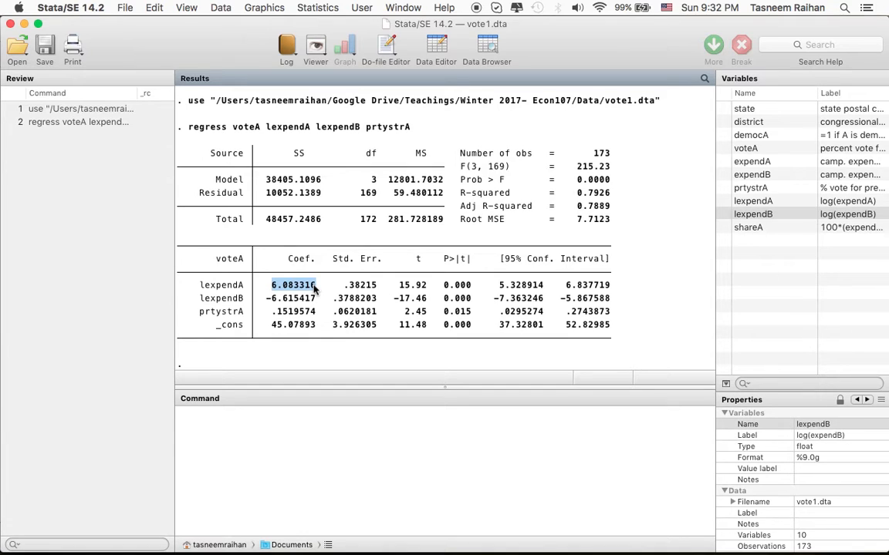
{"action": "left_click", "coordinate": [289, 461]}
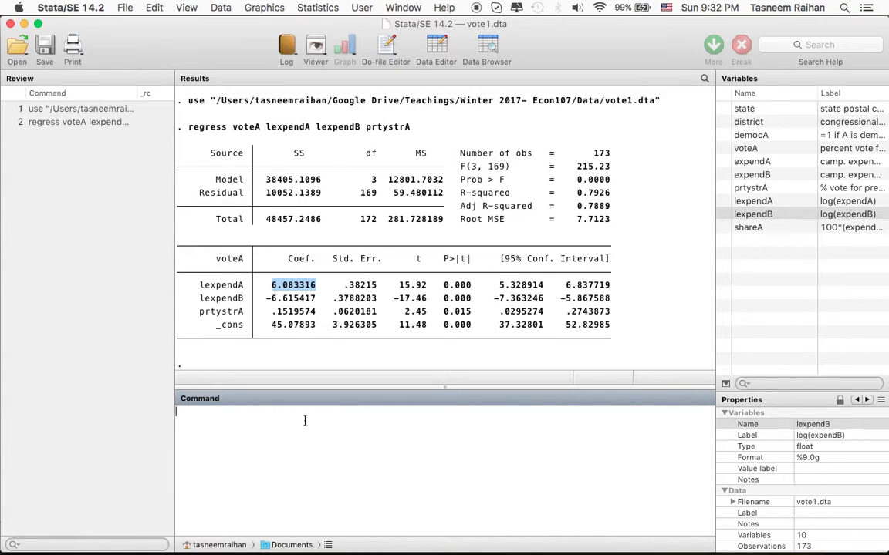
{"action": "key", "text": "super+Tab"}
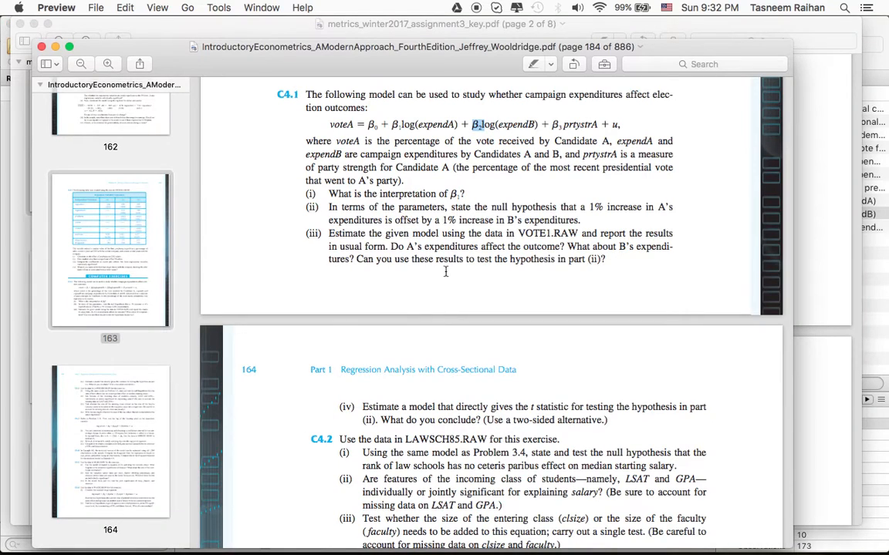
{"action": "left_click_drag", "start_coordinate": [417, 125], "coordinate": [452, 124]}
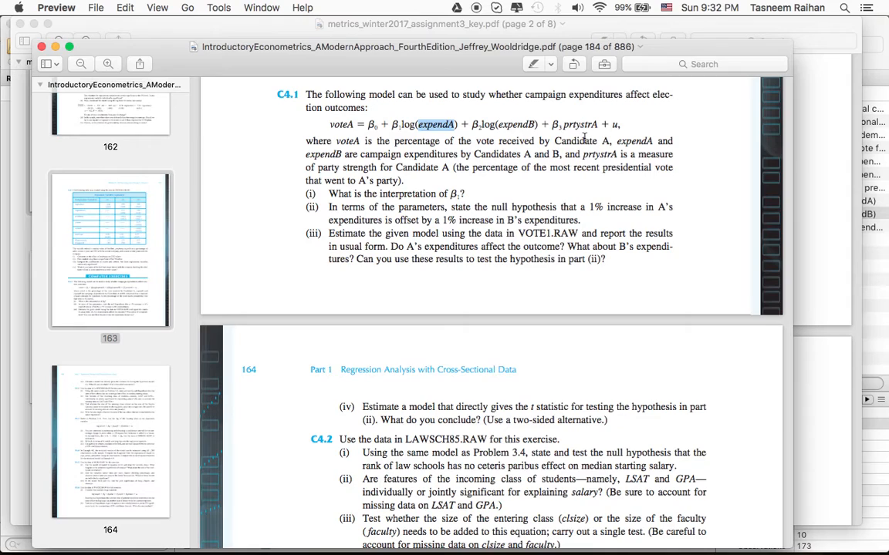
{"action": "key", "text": "super+Tab"}
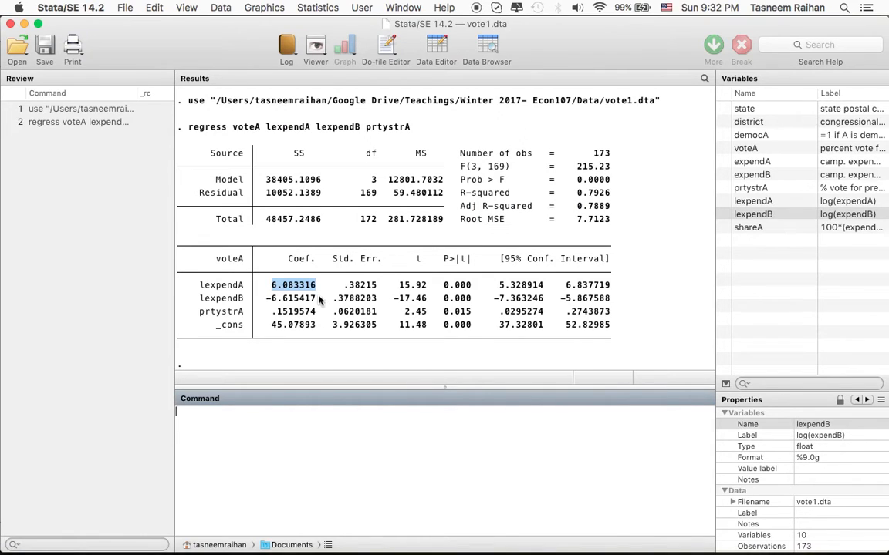
{"action": "left_click", "coordinate": [285, 287]}
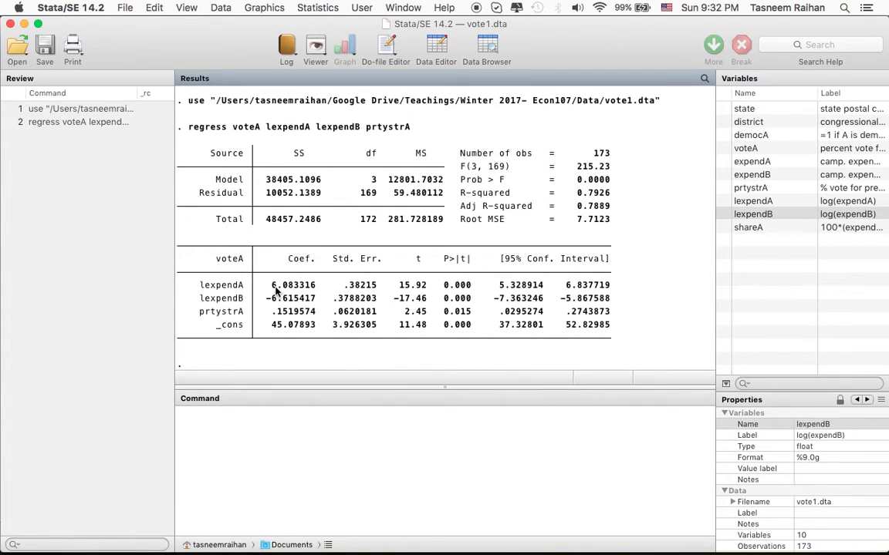
Calculate 6.08/100 with the display command to scale the lexpendA coefficient to a 1% spending increase.
{"action": "left_click", "coordinate": [252, 451]}
{"action": "type", "text": "display "}
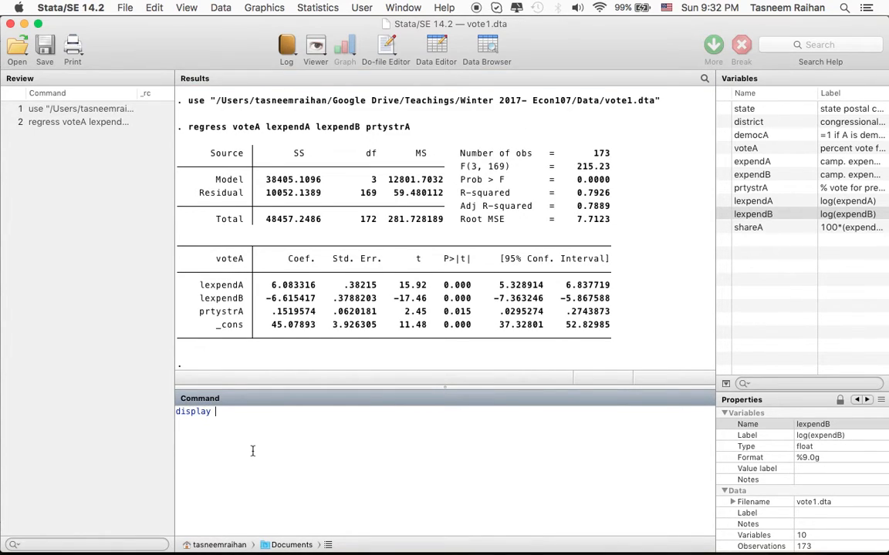
{"action": "type", "text": "6.08/100"}
{"action": "key", "text": "Return"}
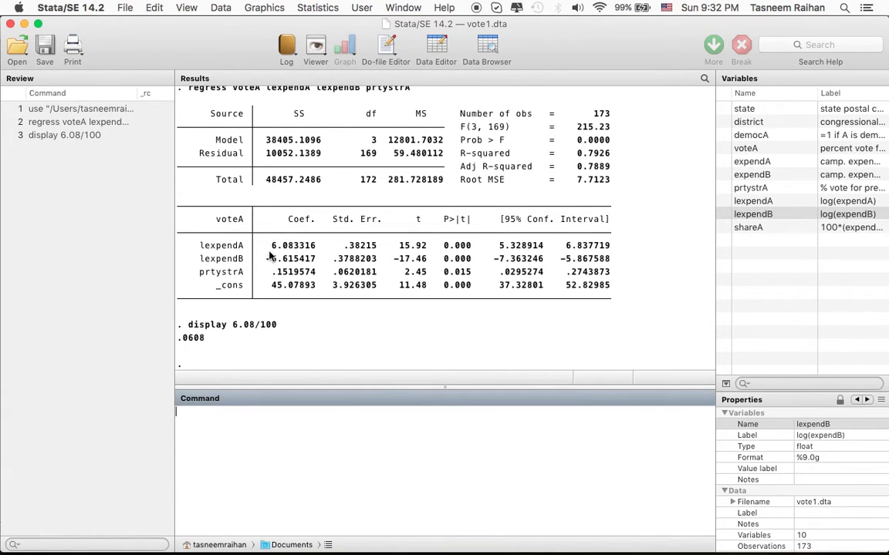
Compare the voteA equation in the textbook with the scaled coefficient to work out how log(expendA) should be interpreted.
{"action": "key", "text": "super+Tab"}
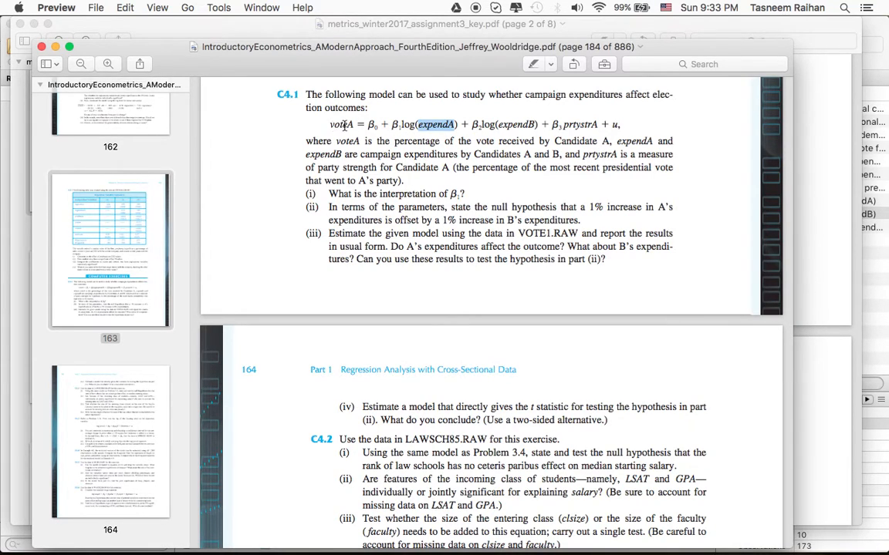
{"action": "key", "text": "super+Tab"}
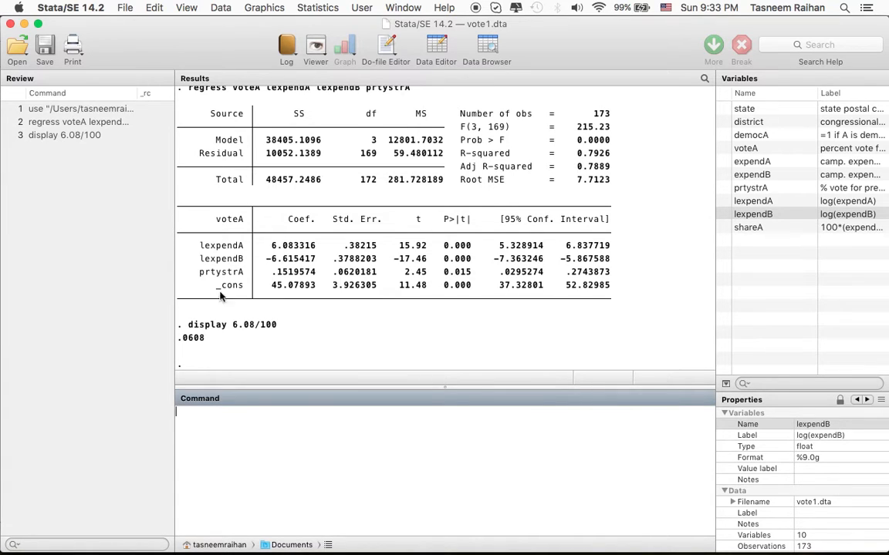
{"action": "key", "text": "super+Tab"}
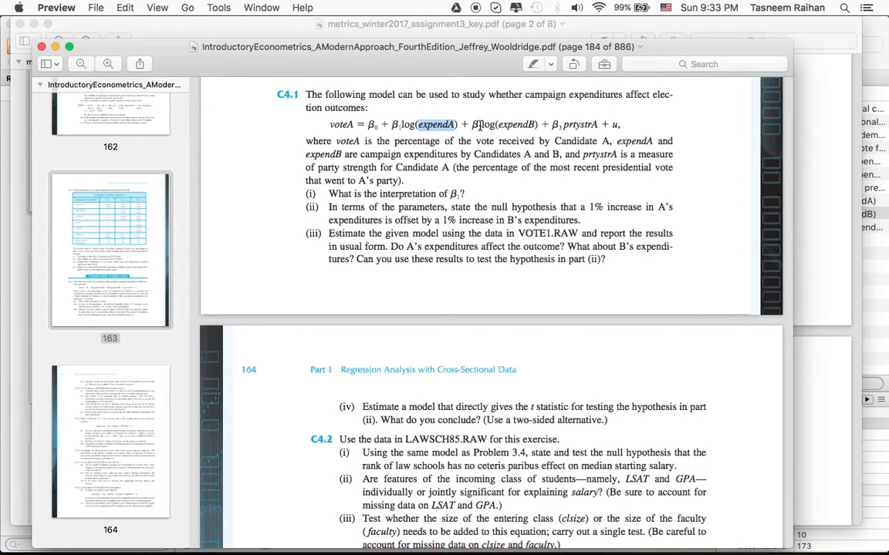
{"action": "left_click", "coordinate": [437, 124]}
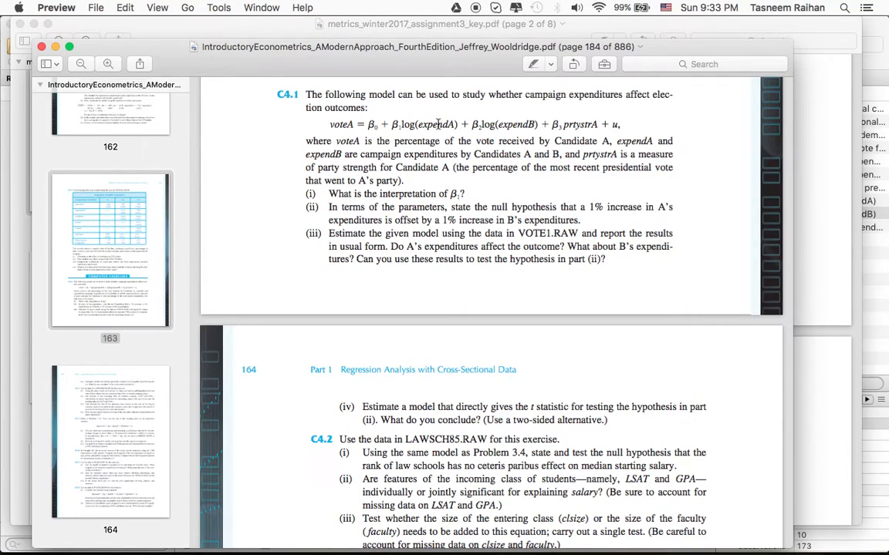
{"action": "key", "text": "super+Tab"}
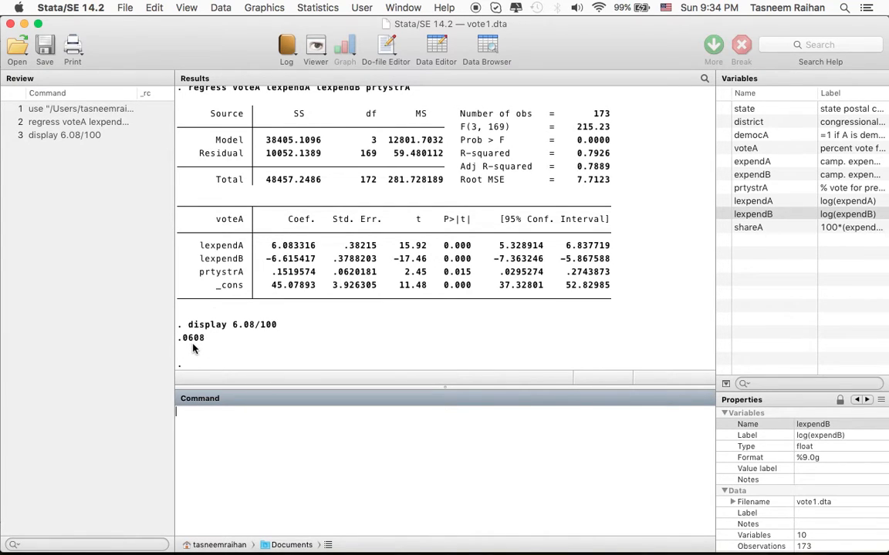
{"action": "key", "text": "super+Tab"}
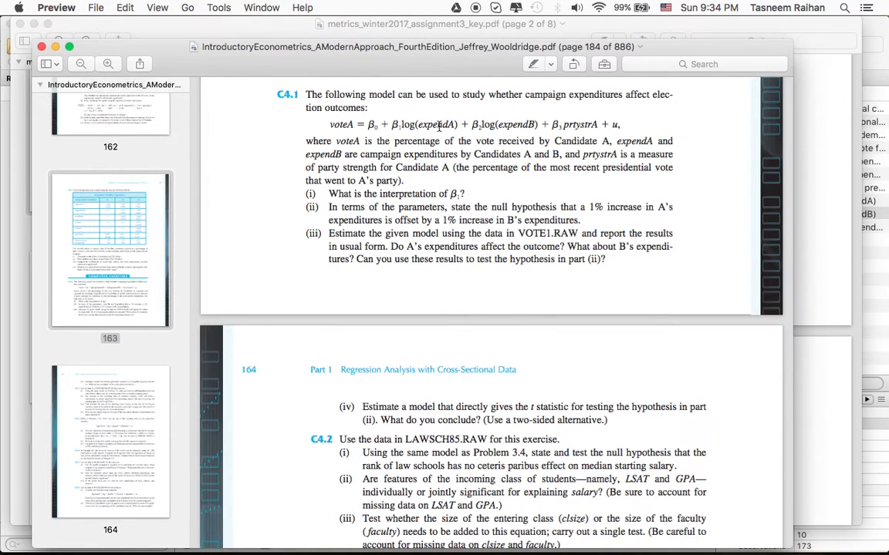
Draft the command-line note "A 1% increase in spending by candidate A increases the predicted share of the vote going to A by about 0.0608 percentage-points".
{"action": "key", "text": "super+Tab"}
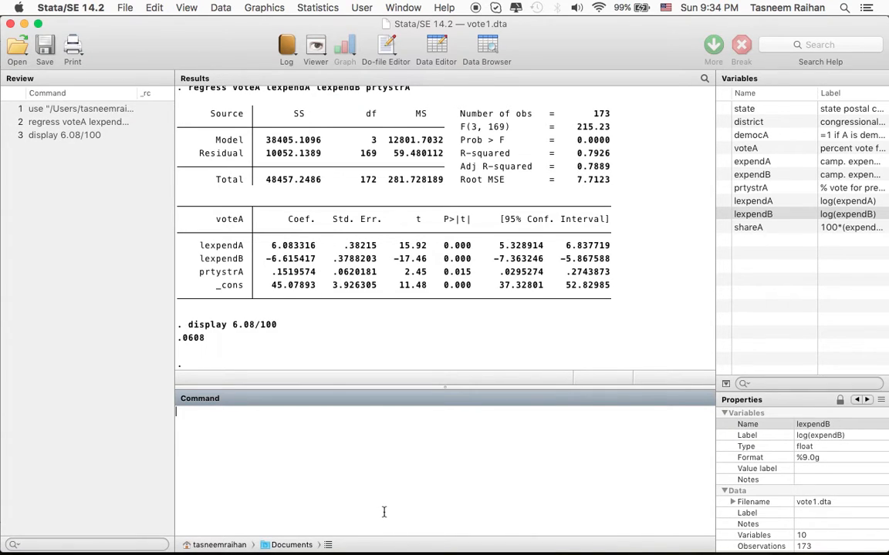
{"action": "type", "text": "A 1% increase in spendng by"}
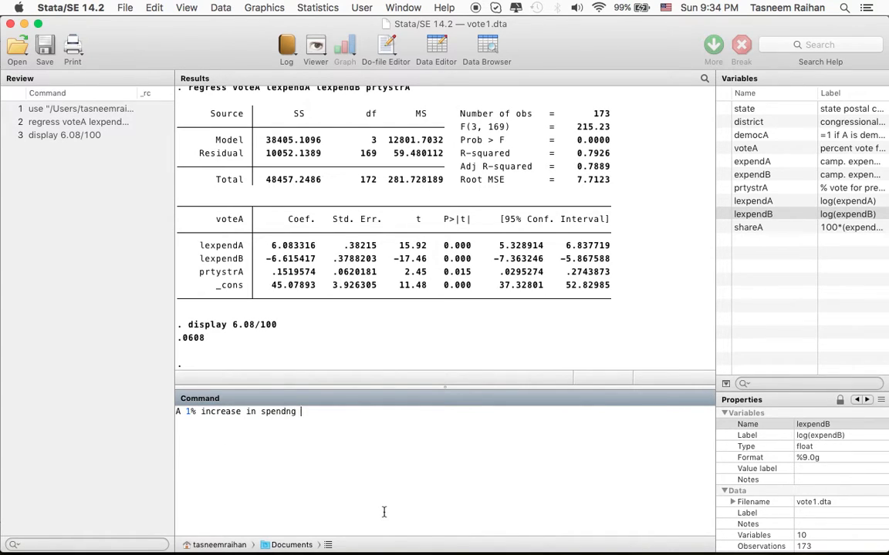
{"action": "key", "text": "BackSpace"}
{"action": "key", "text": "BackSpace"}
{"action": "key", "text": "BackSpace"}
{"action": "key", "text": "BackSpace"}
{"action": "key", "text": "BackSpace"}
{"action": "key", "text": "BackSpace"}
{"action": "type", "text": "ing by candidate A inc"}
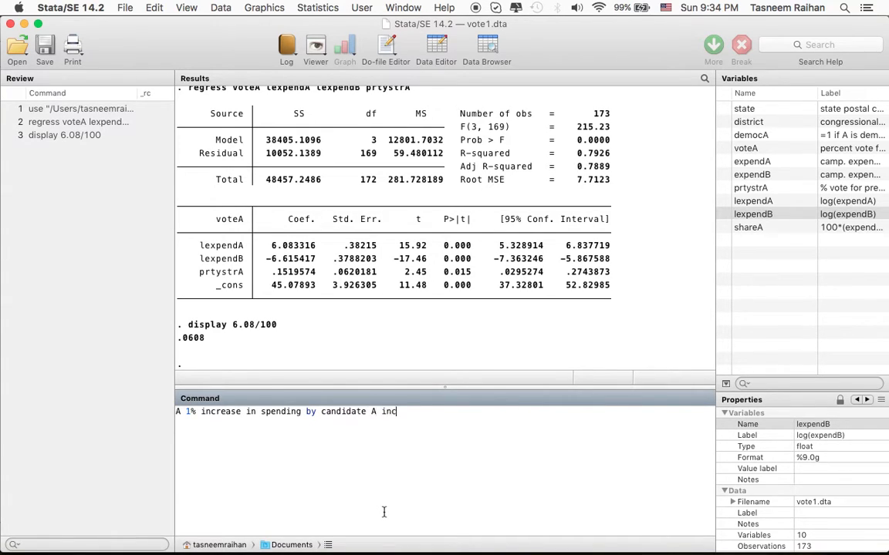
{"action": "type", "text": "reases the predicted sha"}
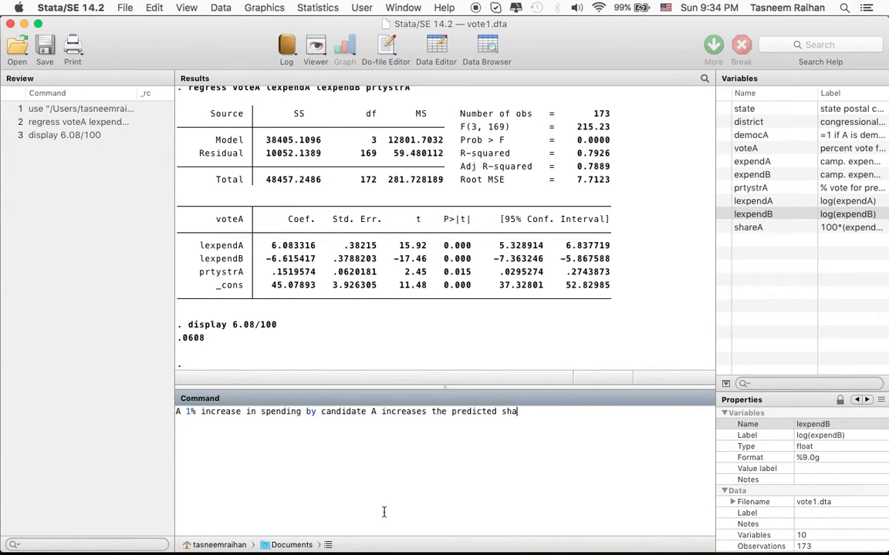
{"action": "type", "text": "re of the vote going to "}
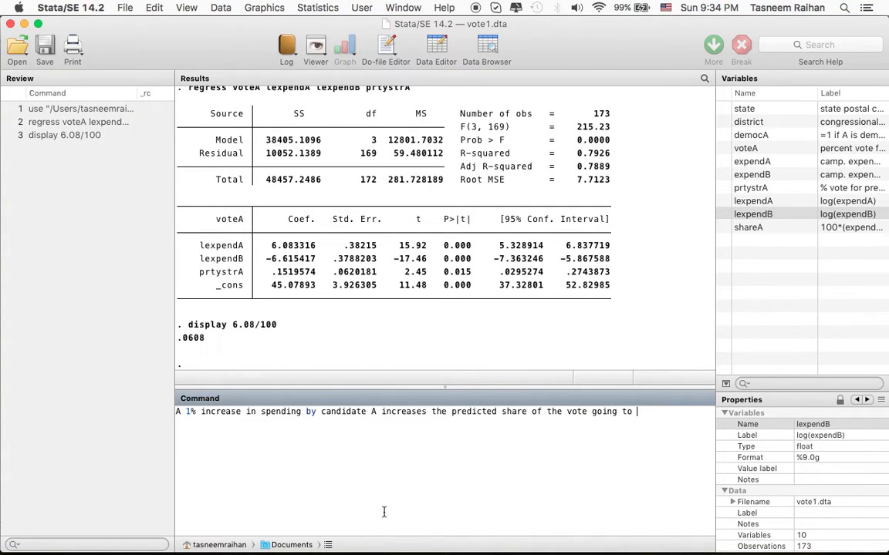
{"action": "type", "text": "A"}
{"action": "type", "text": "by about 0.0608 "}
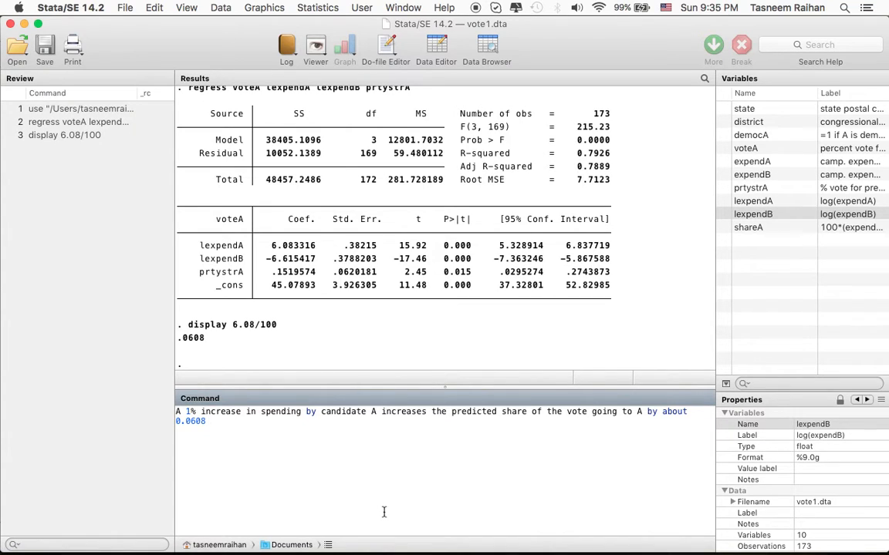
{"action": "type", "text": "percentage-point"}
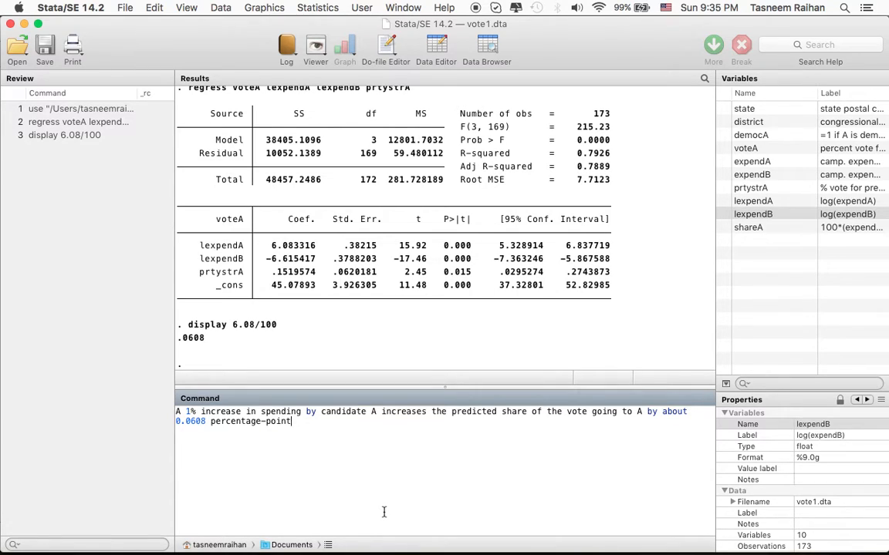
{"action": "type", "text": "s."}
End the interpretation note with a period and cut the whole note from the command line.
{"action": "scroll", "coordinate": [384, 512], "scroll_direction": "up", "scroll_amount": 2}
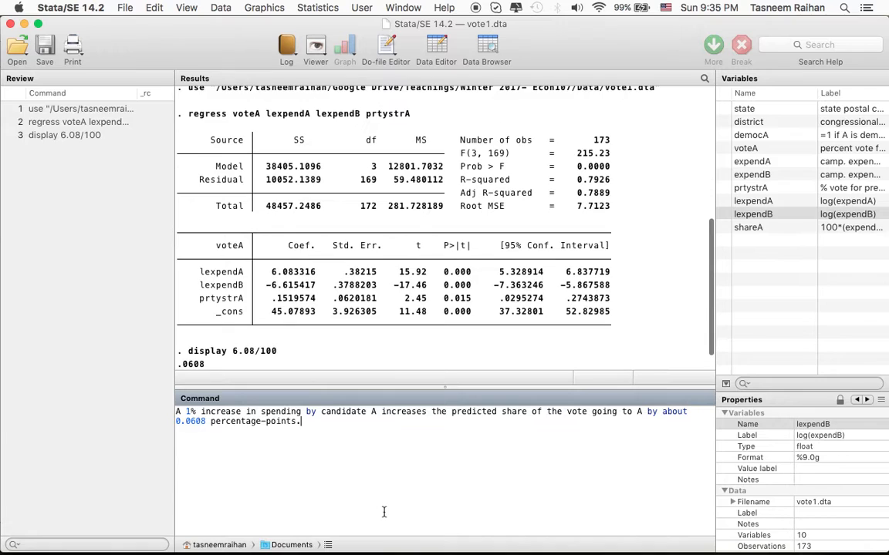
{"action": "scroll", "coordinate": [398, 319], "scroll_direction": "down", "scroll_amount": 3}
{"action": "key", "text": "super+a"}
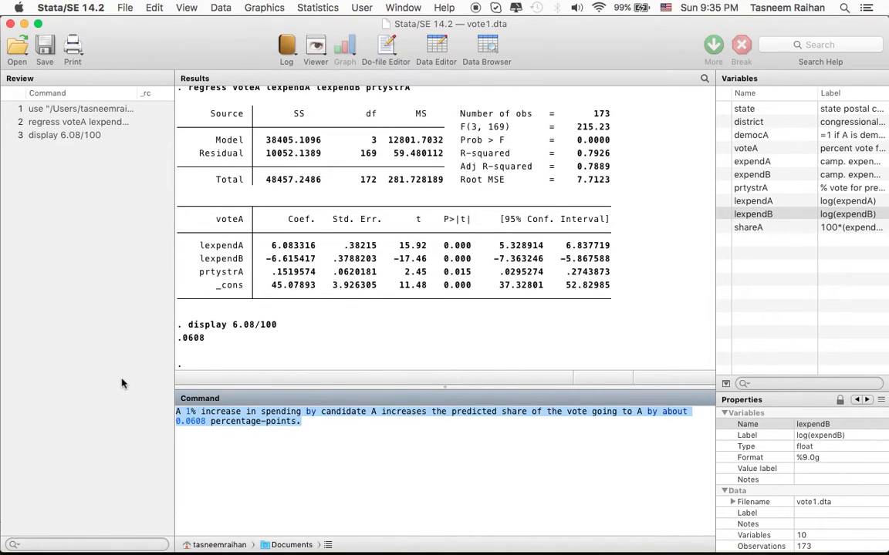
{"action": "key", "text": "super+x"}
Switch to metrics_winter2017_assignment3_key.pdf in Preview and read the part (ii) null hypothesis in both its original and rewritten forms.
{"action": "mouse_move", "coordinate": [601, 540]}
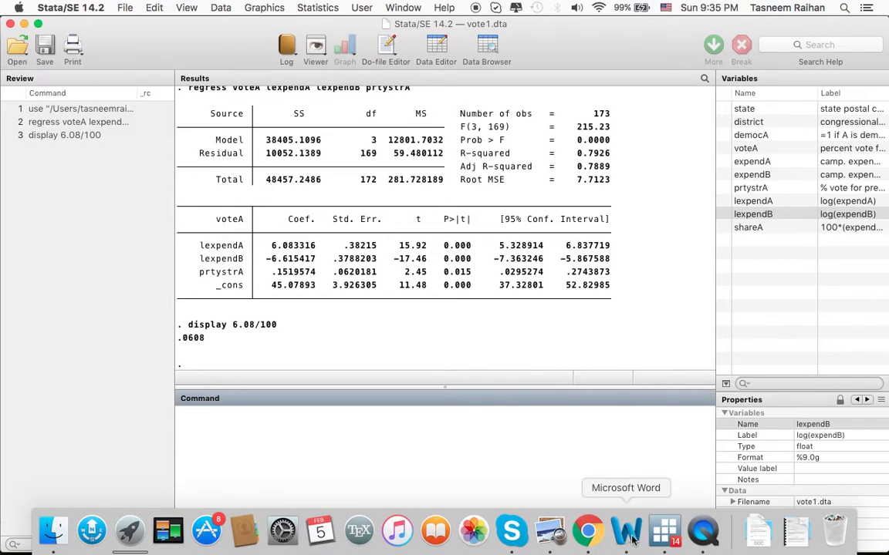
{"action": "left_click", "coordinate": [559, 537]}
{"action": "left_click", "coordinate": [262, 8]}
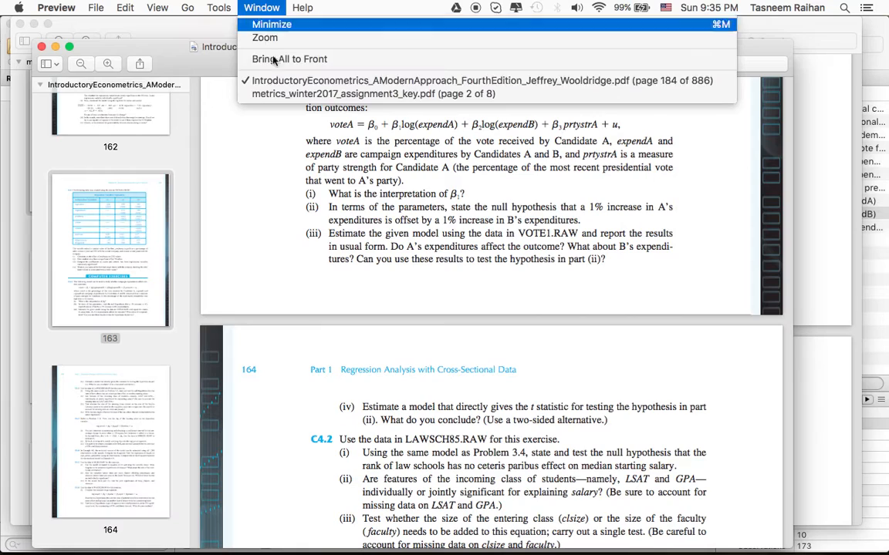
{"action": "left_click", "coordinate": [278, 93]}
{"action": "scroll", "coordinate": [524, 372], "scroll_direction": "down", "scroll_amount": 1}
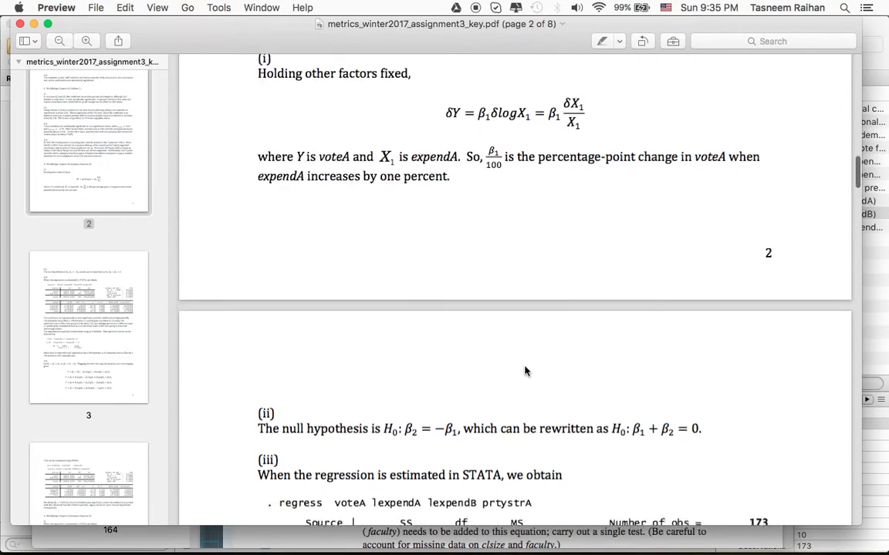
{"action": "scroll", "coordinate": [524, 372], "scroll_direction": "down", "scroll_amount": 3}
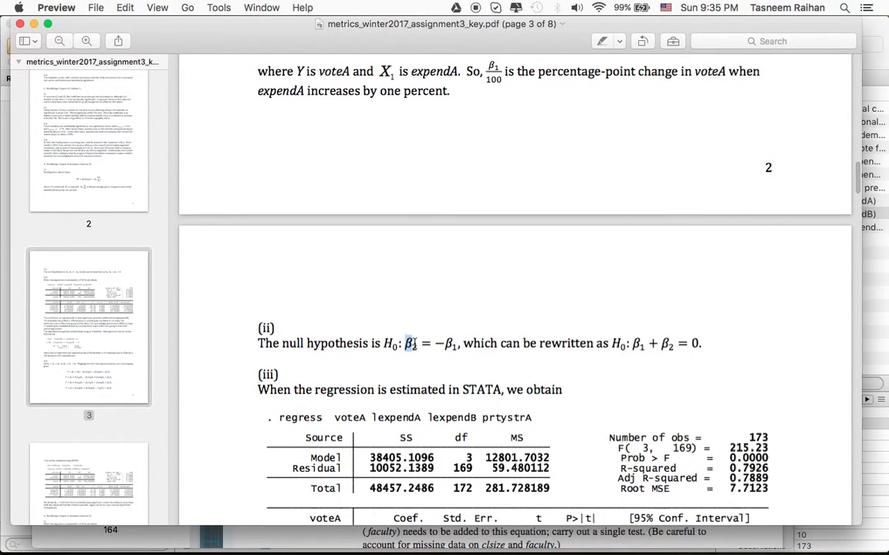
{"action": "left_click_drag", "start_coordinate": [411, 344], "coordinate": [461, 347]}
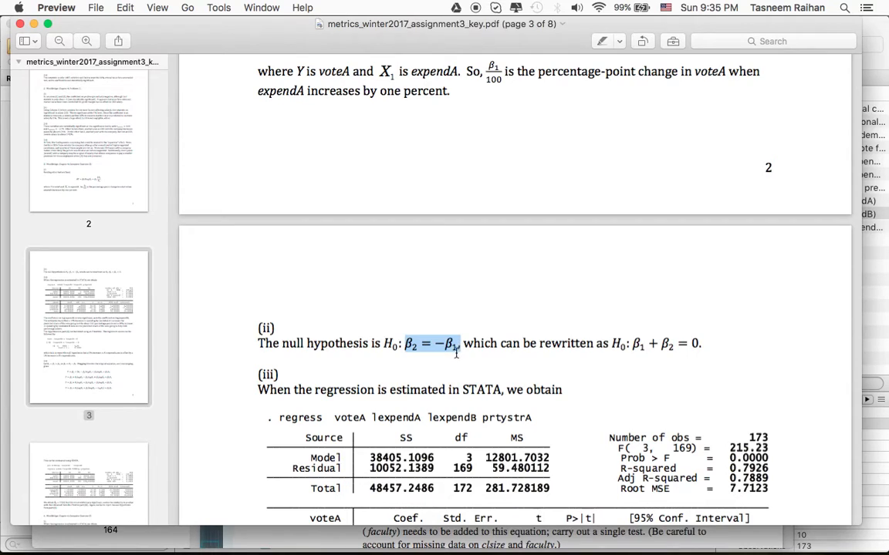
{"action": "left_click", "coordinate": [459, 347]}
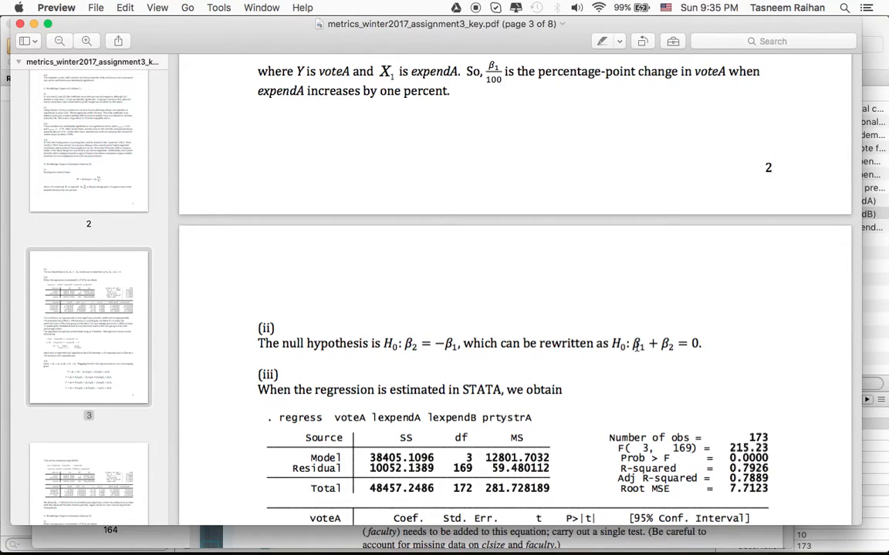
{"action": "left_click_drag", "start_coordinate": [635, 348], "coordinate": [664, 351]}
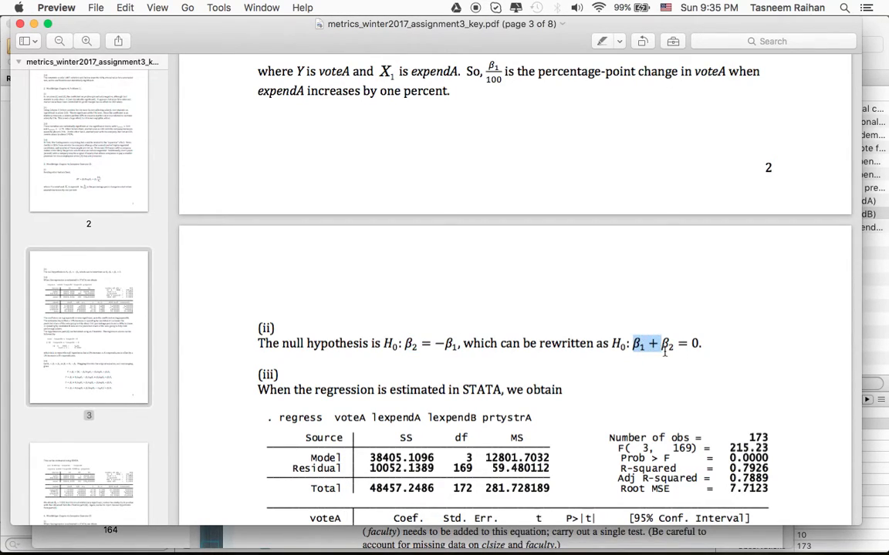
Return to Stata and begin a test command with lexpendA as its first variable.
{"action": "mouse_move", "coordinate": [595, 543]}
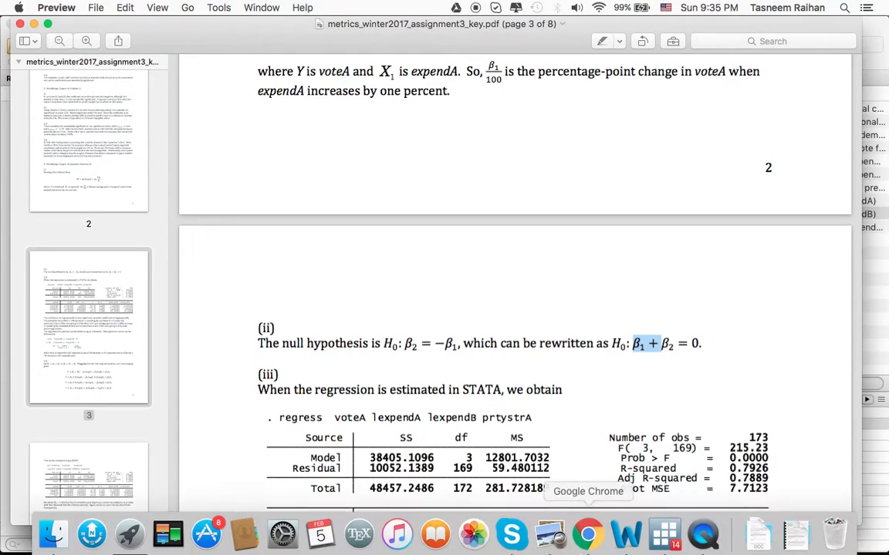
{"action": "left_click", "coordinate": [665, 532]}
{"action": "type", "text": "test"}
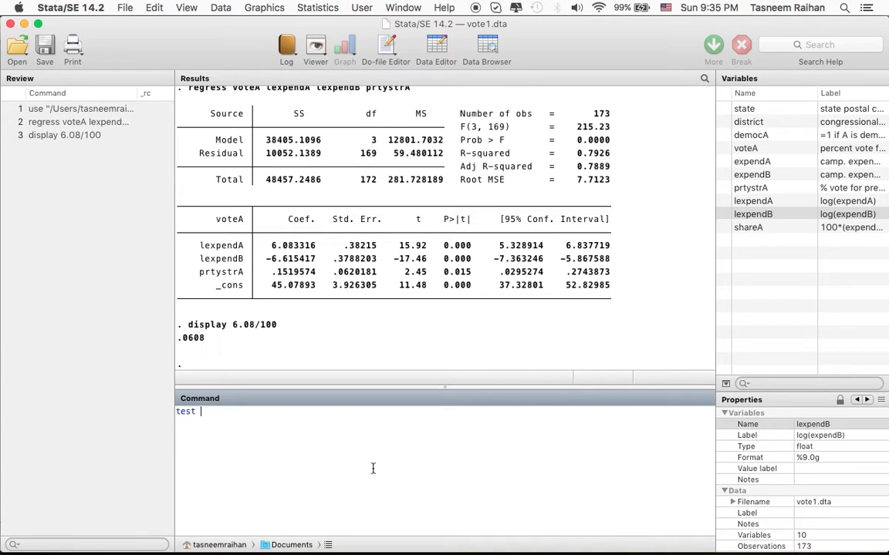
{"action": "key", "text": "super+Tab"}
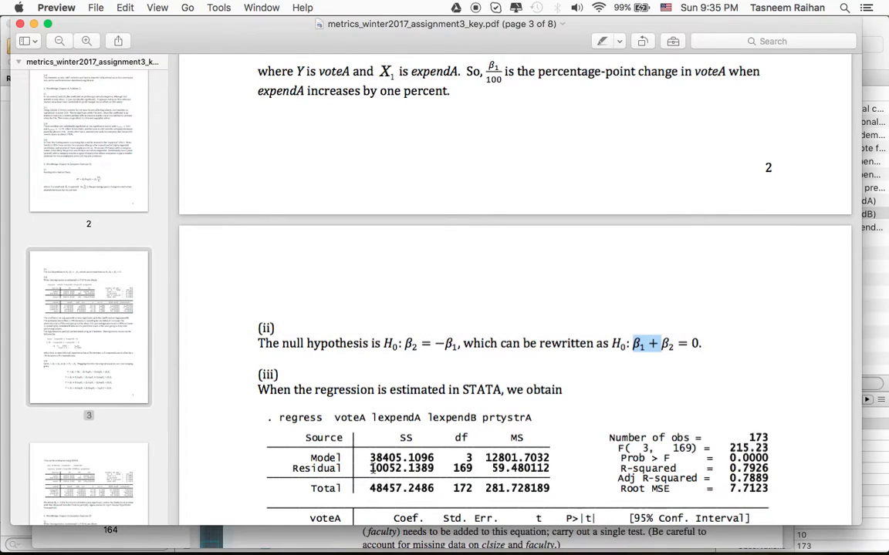
{"action": "key", "text": "super+Tab"}
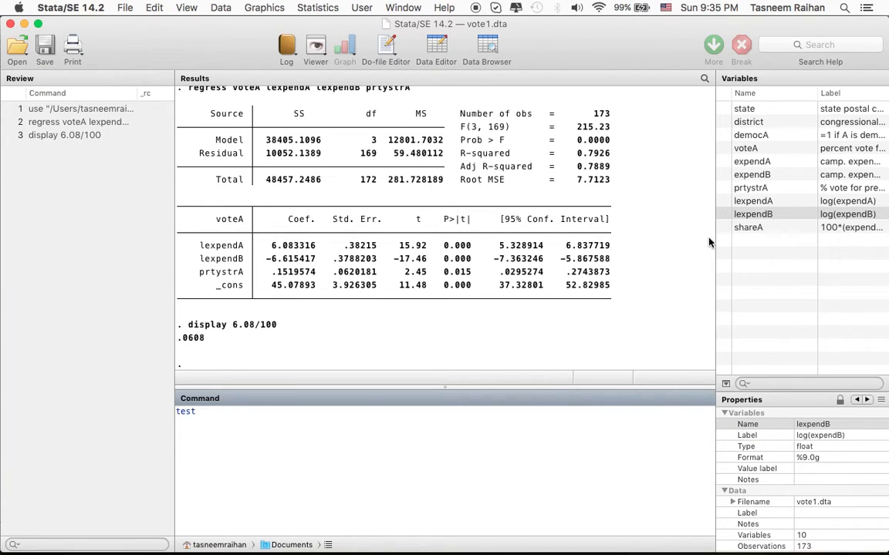
{"action": "left_click", "coordinate": [761, 204]}
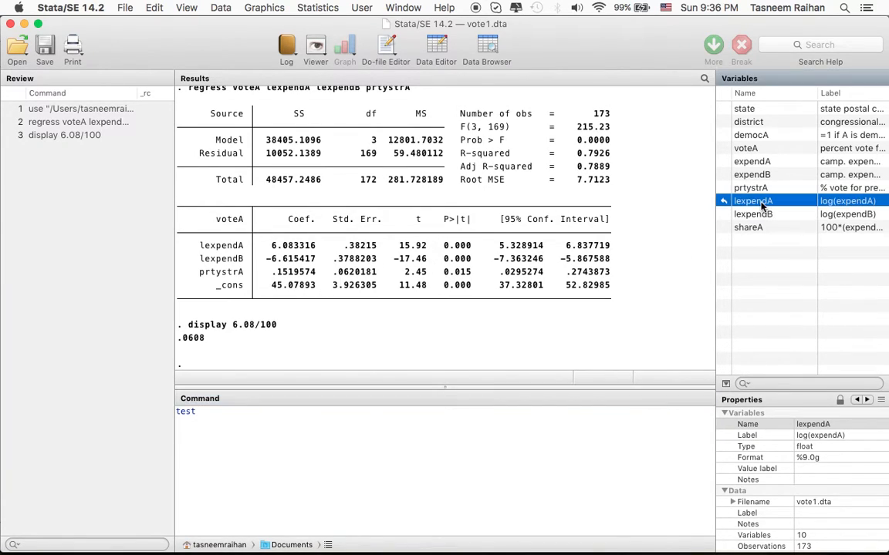
{"action": "left_click", "coordinate": [370, 436]}
{"action": "type", "text": ";"}
{"action": "key", "text": "BackSpace"}
{"action": "type", "text": "lex"}
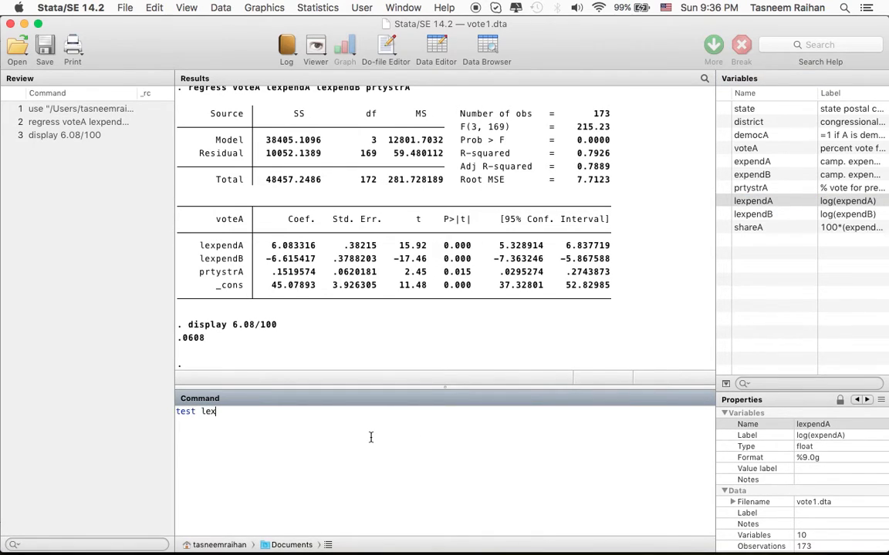
{"action": "type", "text": "pendA"}
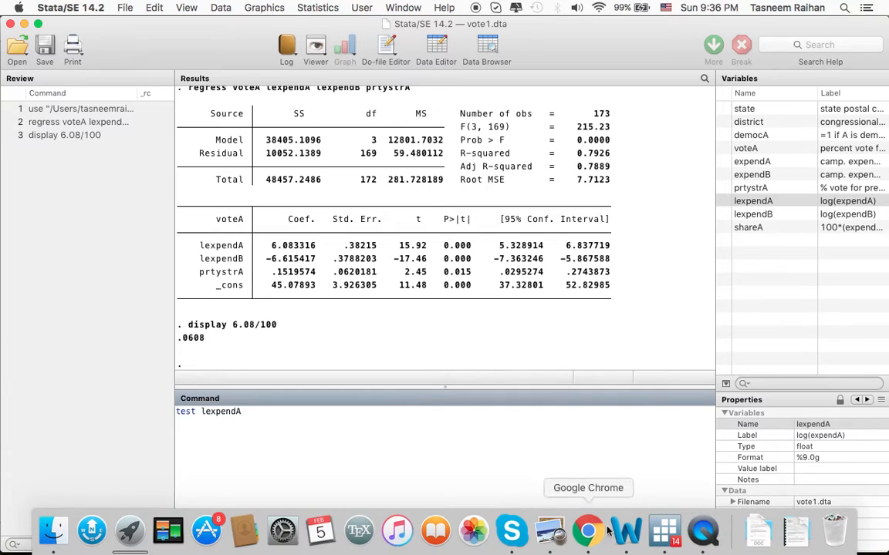
Reread the rewritten null hypothesis in the Preview answer key, checking which coefficients it combines.
{"action": "left_click", "coordinate": [594, 532]}
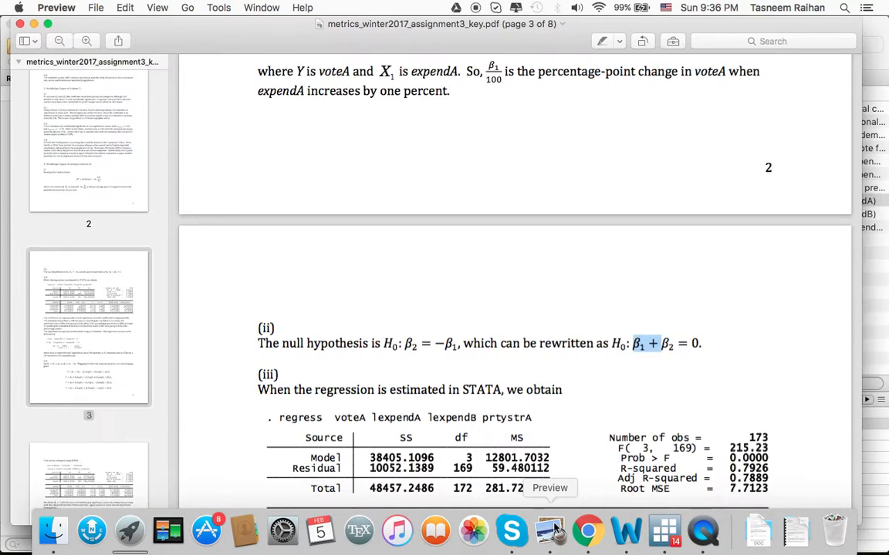
{"action": "left_click", "coordinate": [579, 313]}
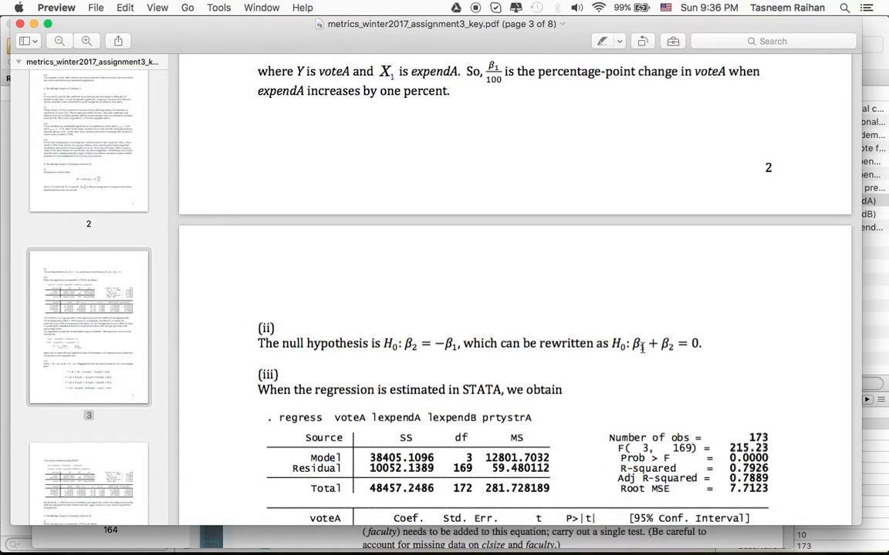
{"action": "left_click_drag", "start_coordinate": [684, 36], "coordinate": [586, 36]}
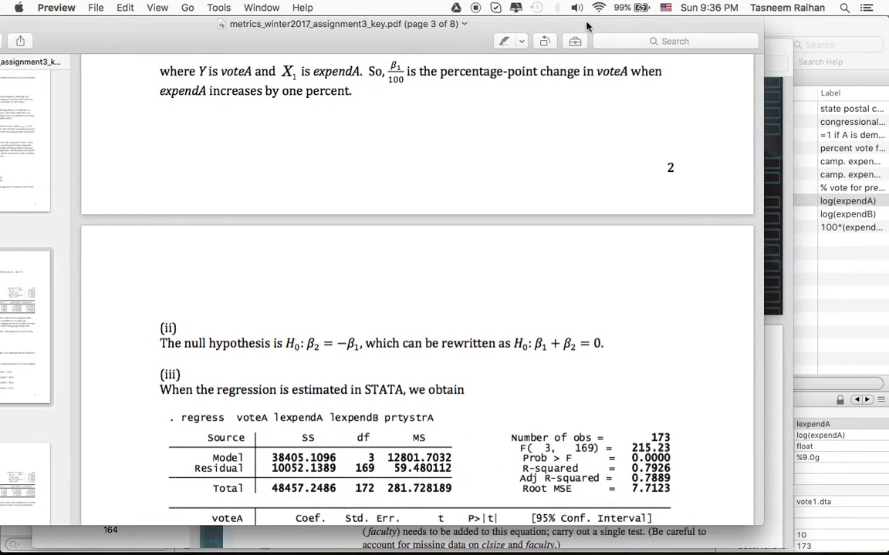
{"action": "left_click_drag", "start_coordinate": [545, 346], "coordinate": [534, 345]}
{"action": "left_click_drag", "start_coordinate": [563, 344], "coordinate": [572, 346]}
Add lexpendB to the Stata command, run "test lexpendA lexpendB", and examine the Prob > F line.
{"action": "left_click", "coordinate": [806, 77]}
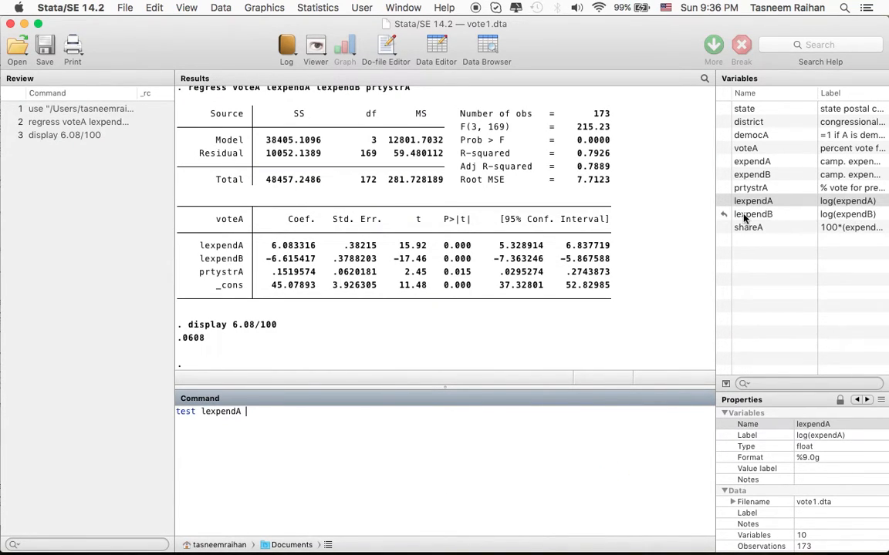
{"action": "type", "text": "lexpendB"}
{"action": "key", "text": "Return"}
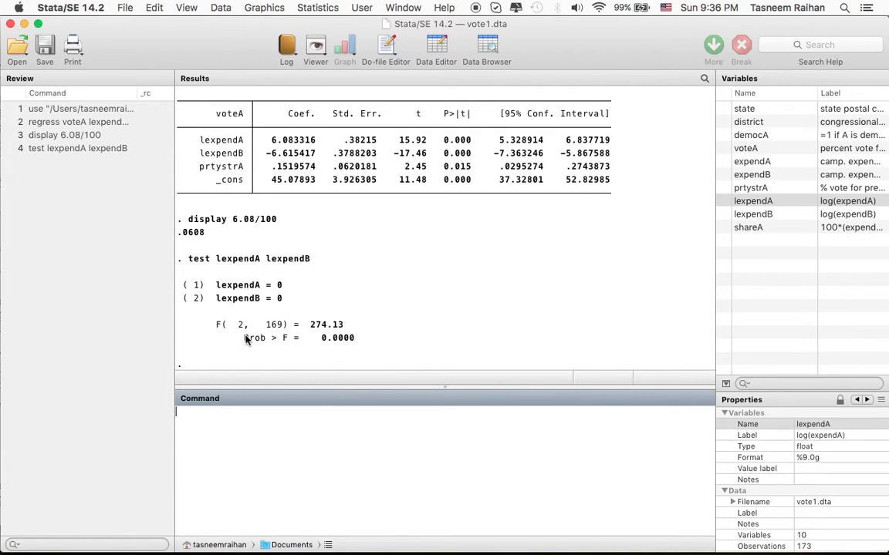
{"action": "left_click_drag", "start_coordinate": [245, 340], "coordinate": [358, 347]}
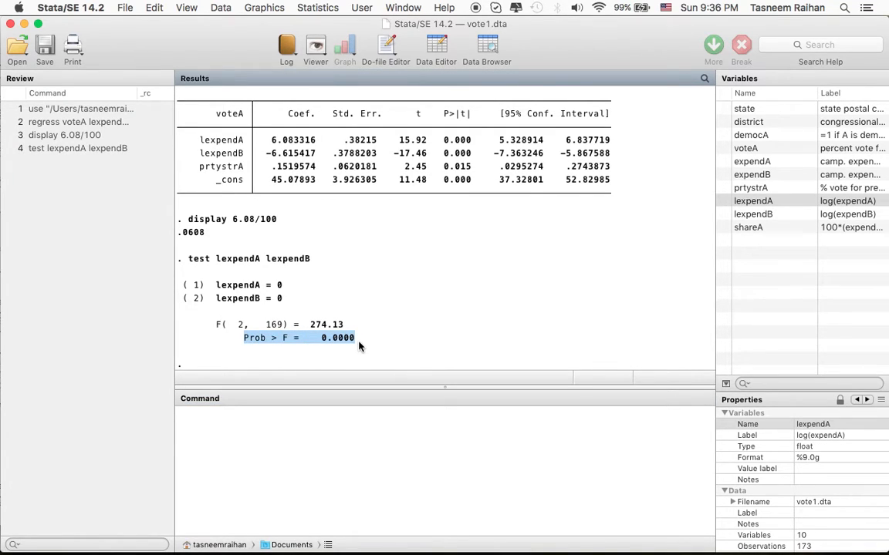
{"action": "left_click", "coordinate": [337, 427]}
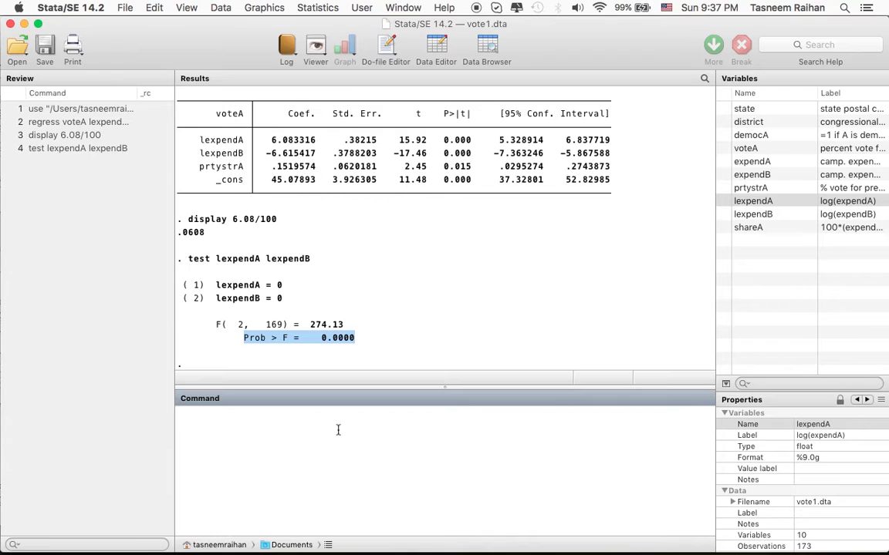
Switch to the Wooldridge textbook PDF in Preview and read part (iv) of exercise C4.1.
{"action": "mouse_move", "coordinate": [401, 549]}
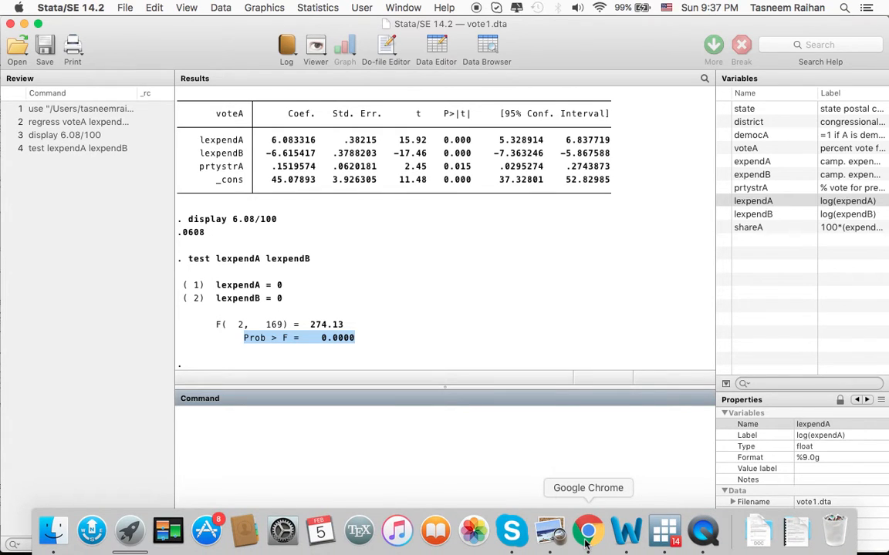
{"action": "left_click", "coordinate": [545, 539]}
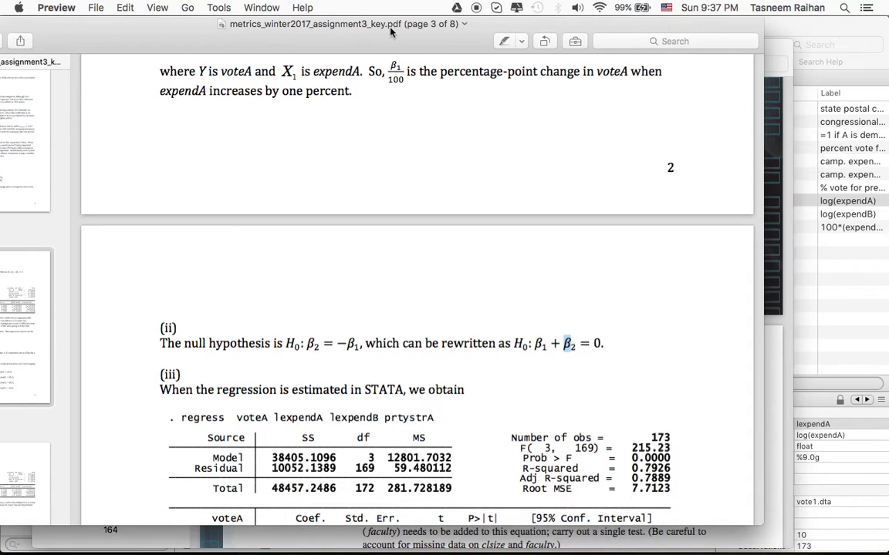
{"action": "left_click_drag", "start_coordinate": [391, 31], "coordinate": [485, 36]}
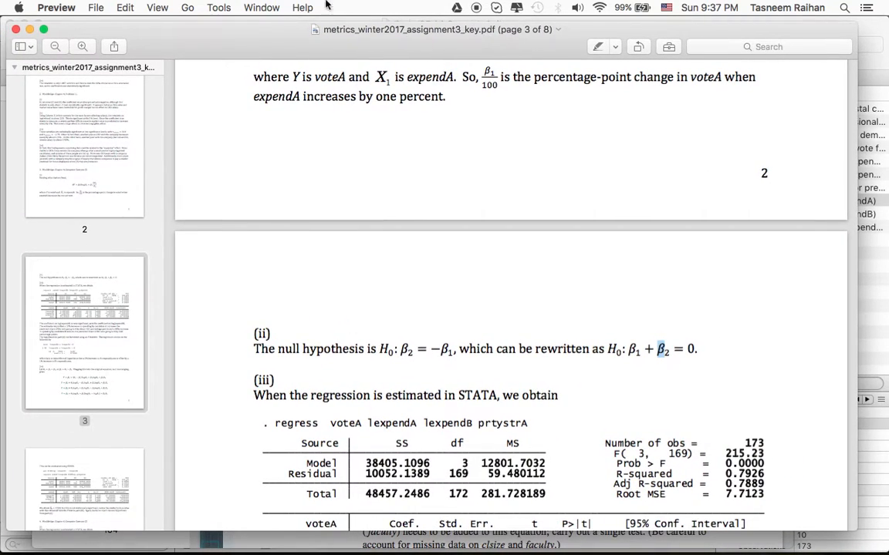
{"action": "left_click", "coordinate": [262, 8]}
{"action": "left_click", "coordinate": [260, 73]}
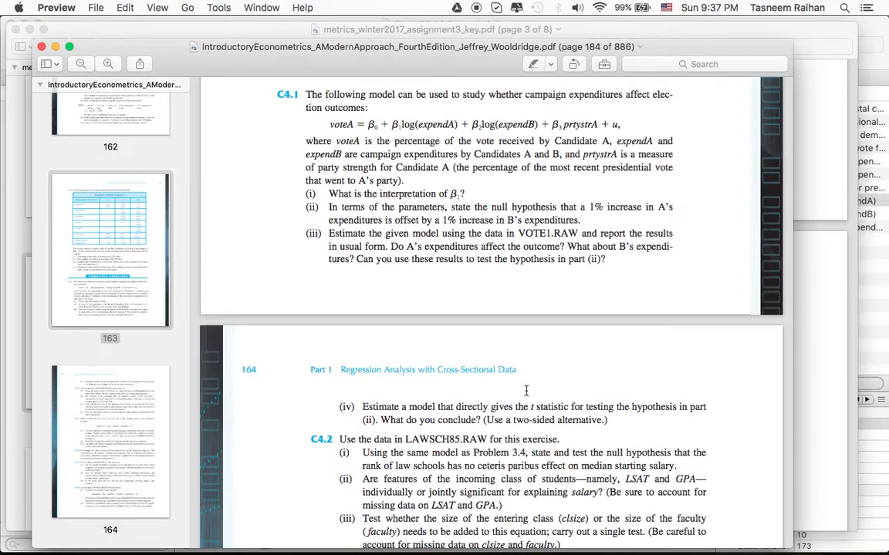
{"action": "scroll", "coordinate": [526, 391], "scroll_direction": "down", "scroll_amount": 3}
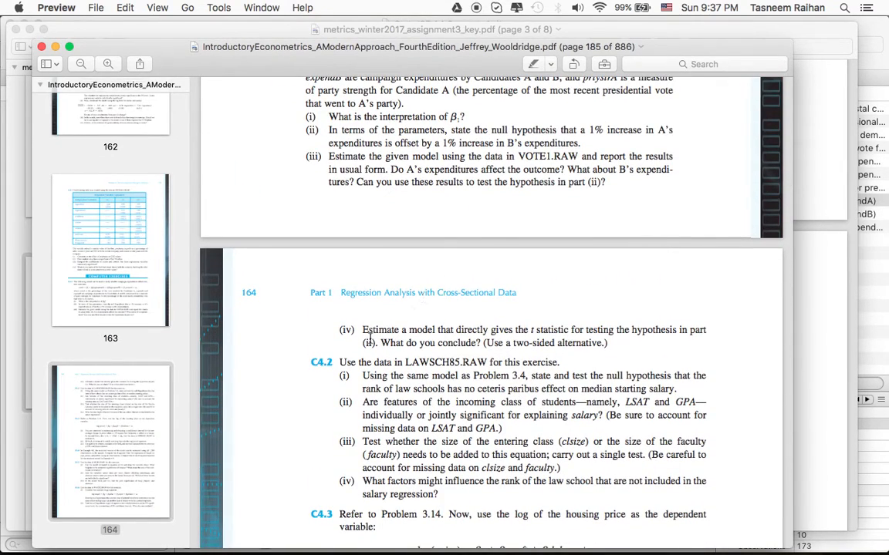
{"action": "left_click_drag", "start_coordinate": [363, 330], "coordinate": [620, 342]}
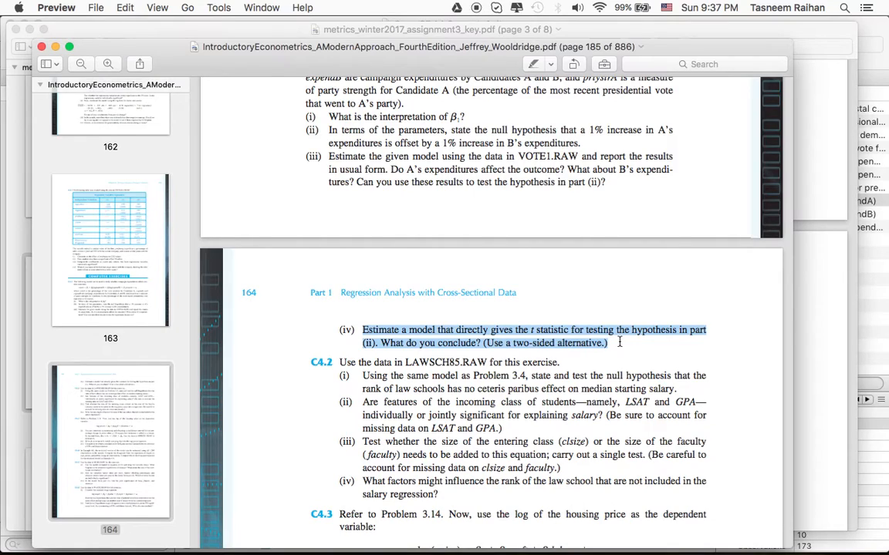
{"action": "left_click", "coordinate": [619, 343]}
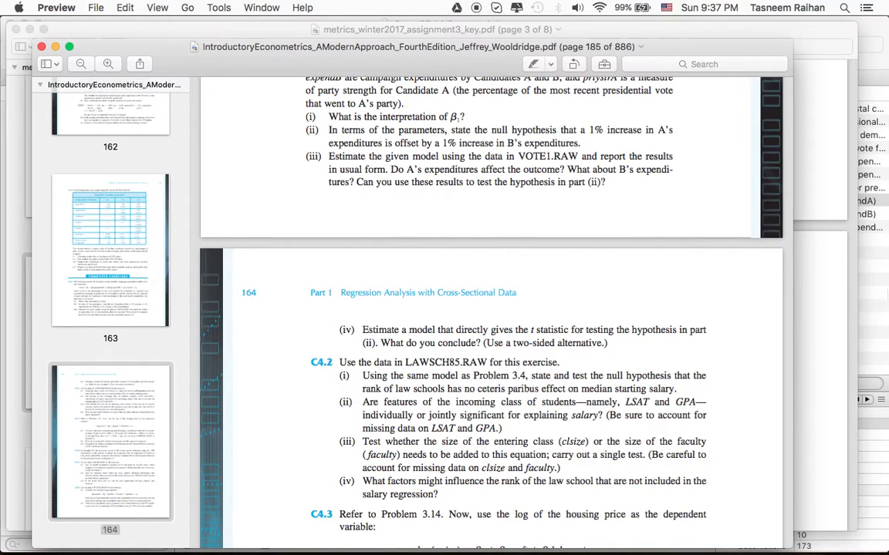
Bring up the assignment 3 answer key and study part (iv), focusing on how θ1 is defined from β1 and β2.
{"action": "left_click", "coordinate": [254, 8]}
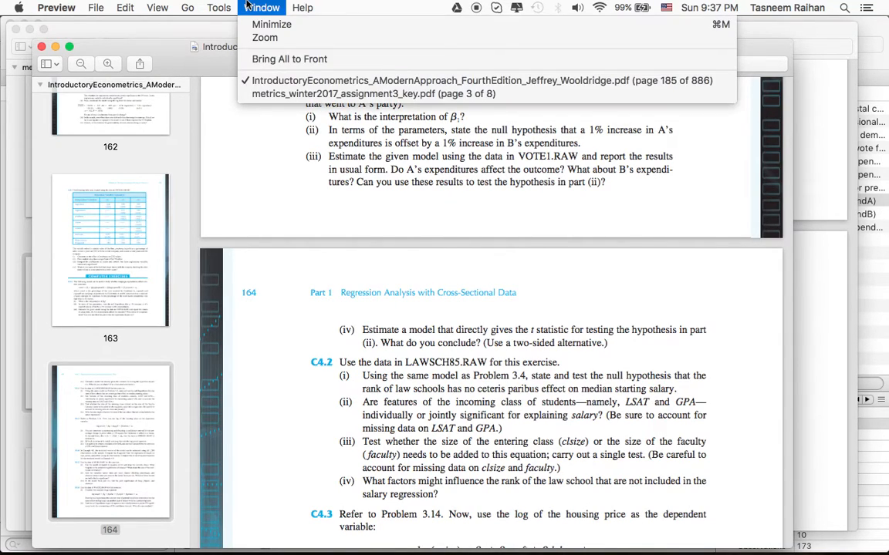
{"action": "left_click", "coordinate": [256, 80]}
{"action": "left_click", "coordinate": [262, 8]}
{"action": "left_click", "coordinate": [261, 93]}
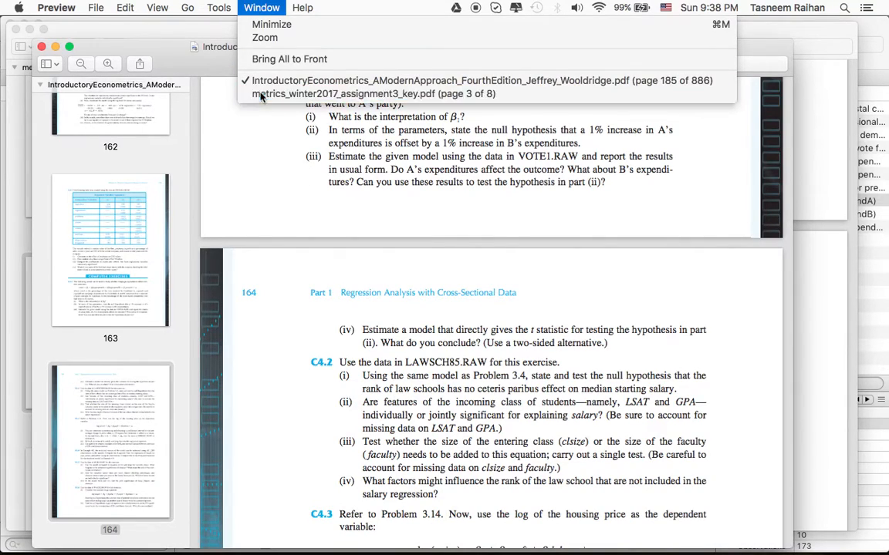
{"action": "scroll", "coordinate": [445, 444], "scroll_direction": "down", "scroll_amount": 10}
{"action": "scroll", "coordinate": [445, 444], "scroll_direction": "down", "scroll_amount": 5}
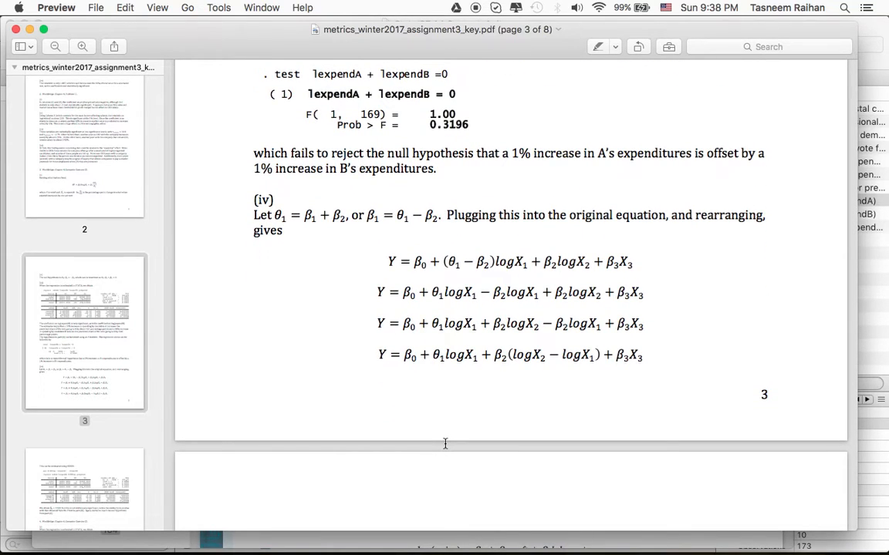
{"action": "scroll", "coordinate": [445, 443], "scroll_direction": "down", "scroll_amount": 3}
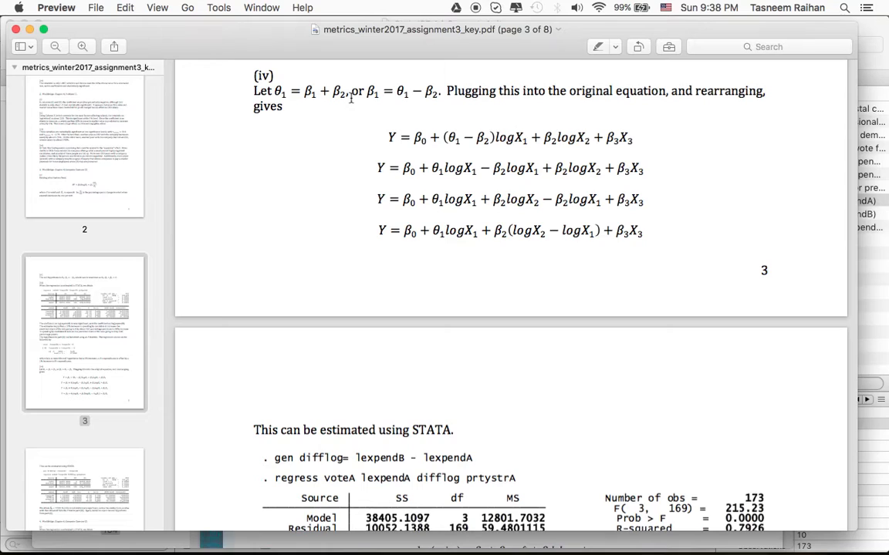
{"action": "left_click_drag", "start_coordinate": [287, 94], "coordinate": [278, 93]}
{"action": "left_click_drag", "start_coordinate": [306, 92], "coordinate": [345, 91]}
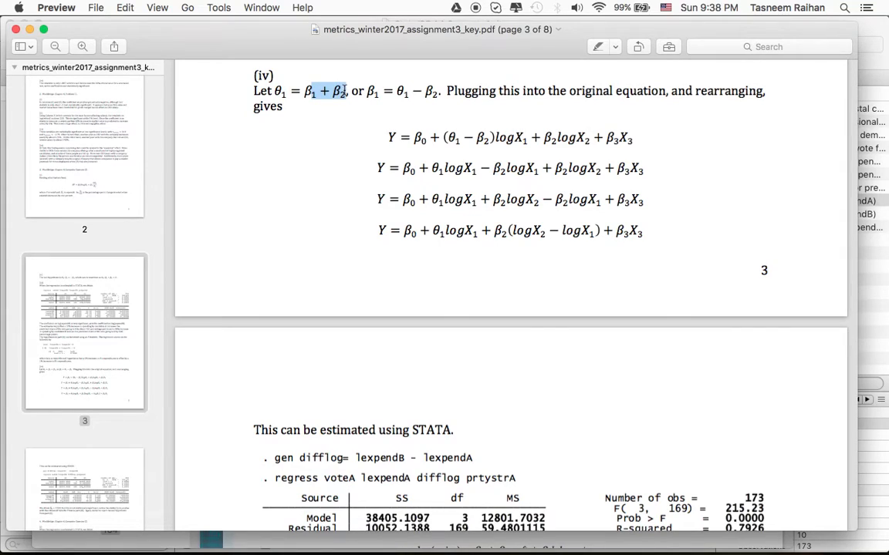
{"action": "left_click", "coordinate": [367, 99]}
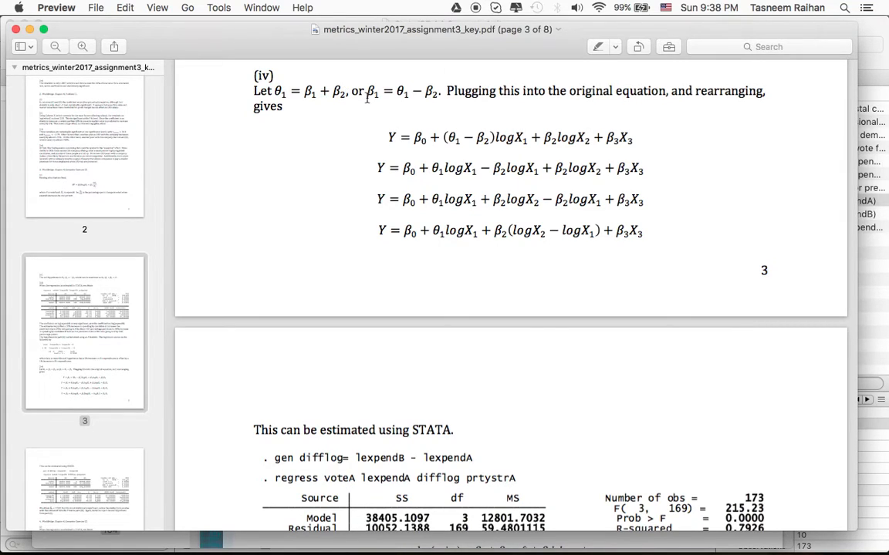
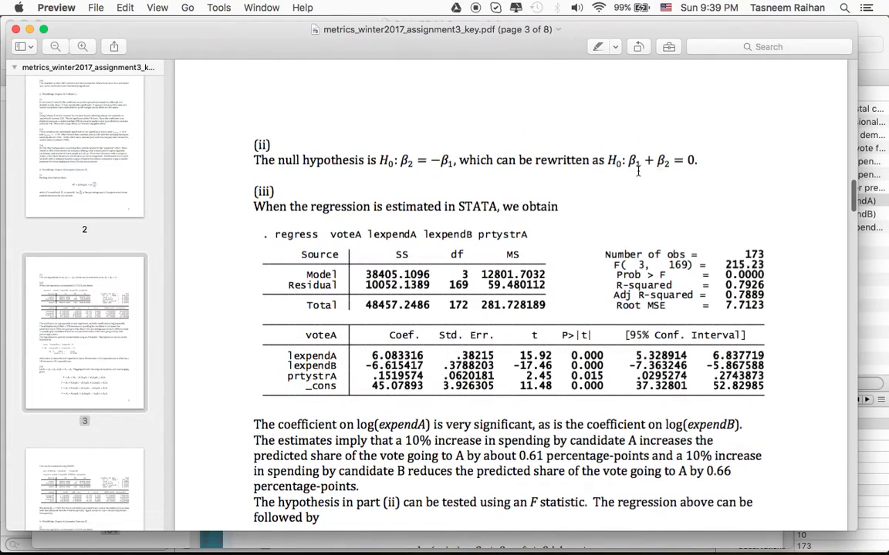
Study the part (iv) substitution of β1 = θ1 − β2 in the answer key, down to the final rearranged equation.
{"action": "scroll", "coordinate": [676, 166], "scroll_direction": "down", "scroll_amount": 6}
{"action": "scroll", "coordinate": [677, 166], "scroll_direction": "down", "scroll_amount": 7}
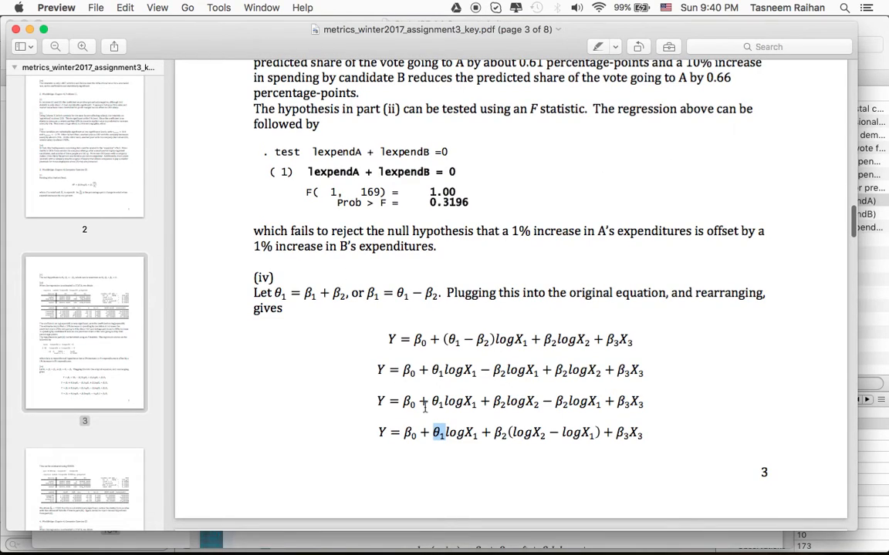
{"action": "left_click", "coordinate": [438, 431]}
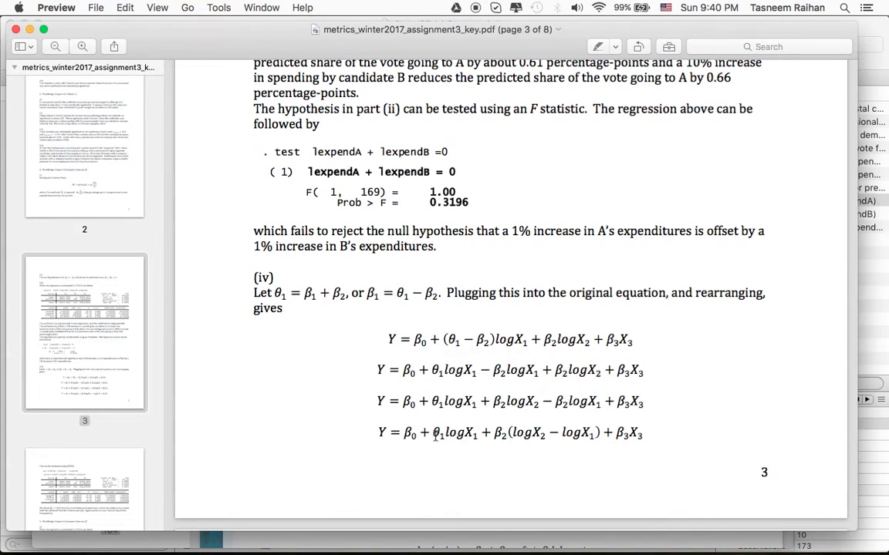
{"action": "scroll", "coordinate": [435, 434], "scroll_direction": "down", "scroll_amount": 2}
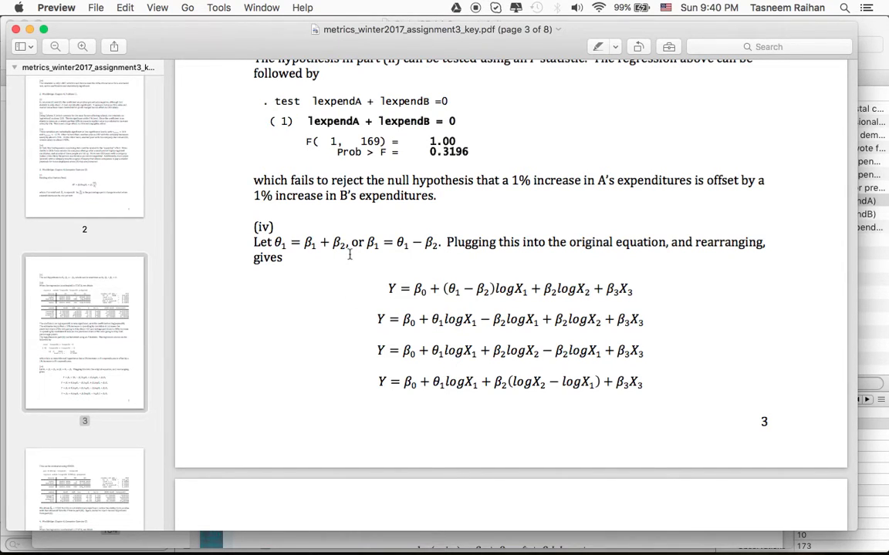
{"action": "scroll", "coordinate": [350, 255], "scroll_direction": "down", "scroll_amount": 3}
{"action": "scroll", "coordinate": [349, 254], "scroll_direction": "up", "scroll_amount": 2}
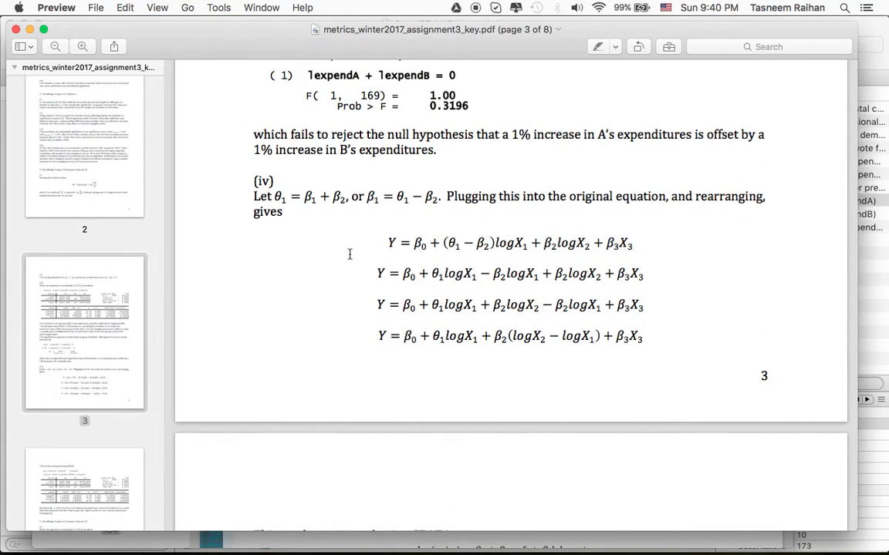
Check Stata briefly, return to the answer key in Preview and highlight the (logX2 − logX1) term in the final part (iv) equation.
{"action": "left_click", "coordinate": [653, 537]}
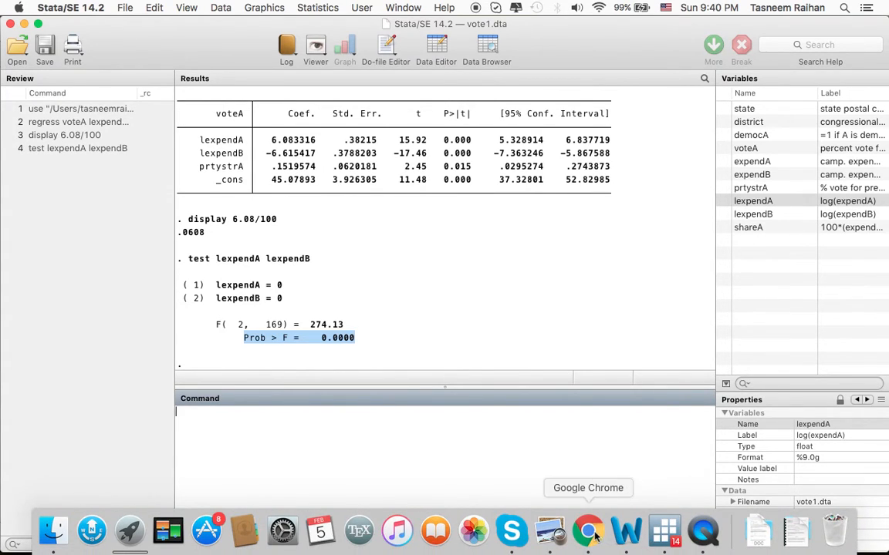
{"action": "left_click", "coordinate": [550, 531]}
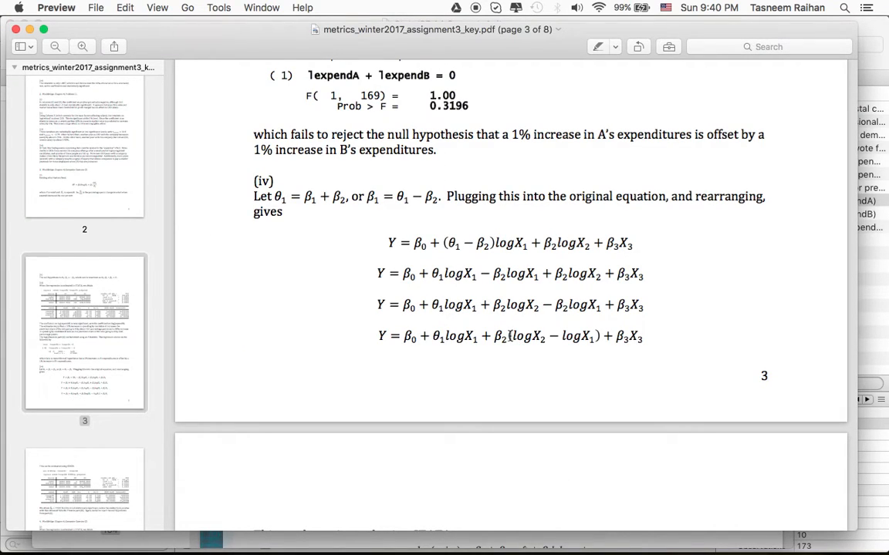
{"action": "left_click_drag", "start_coordinate": [511, 335], "coordinate": [593, 336]}
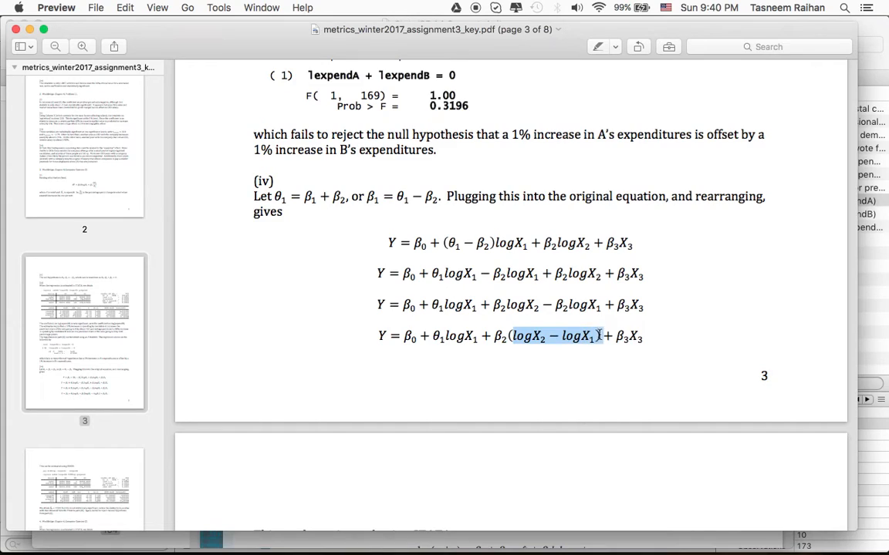
{"action": "left_click", "coordinate": [593, 335]}
{"action": "left_click_drag", "start_coordinate": [593, 336], "coordinate": [515, 335]}
{"action": "left_click", "coordinate": [513, 336]}
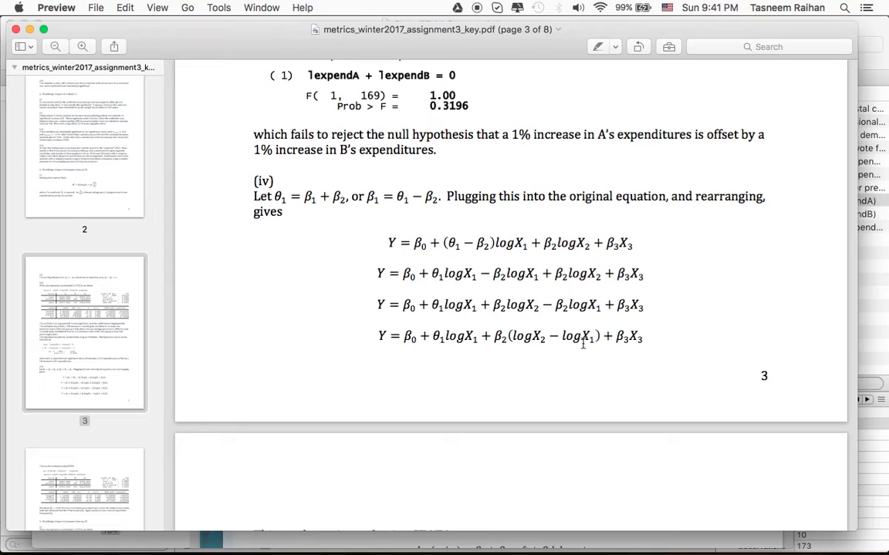
{"action": "left_click_drag", "start_coordinate": [507, 336], "coordinate": [599, 337]}
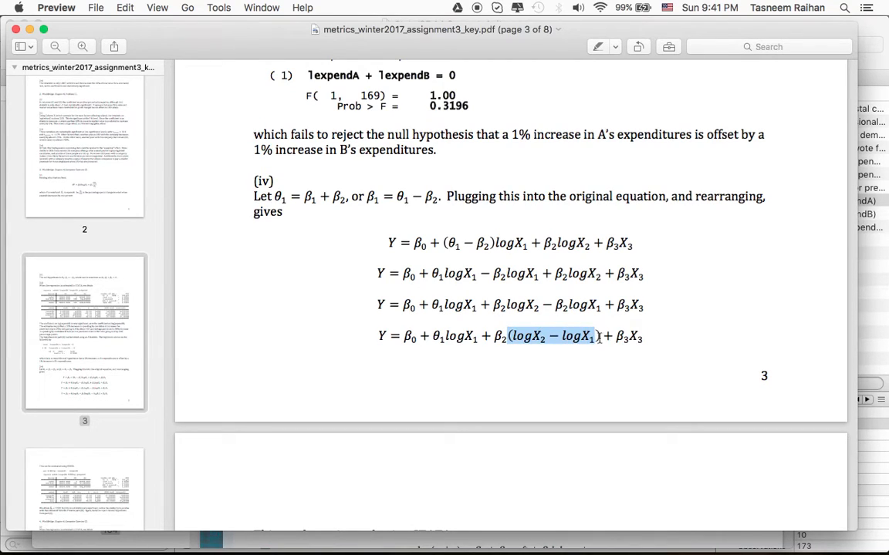
In Stata, generate the variable difflog as lexpendB - lexpendA, checking the term order against the answer key, and select it in the variable list.
{"action": "key", "text": "super+Tab"}
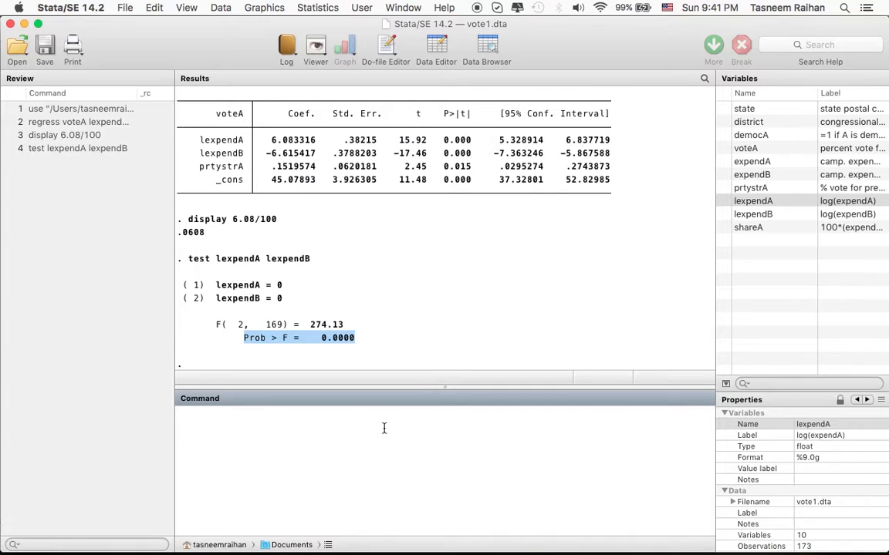
{"action": "type", "text": "gen difflog="}
{"action": "key", "text": "super+Tab"}
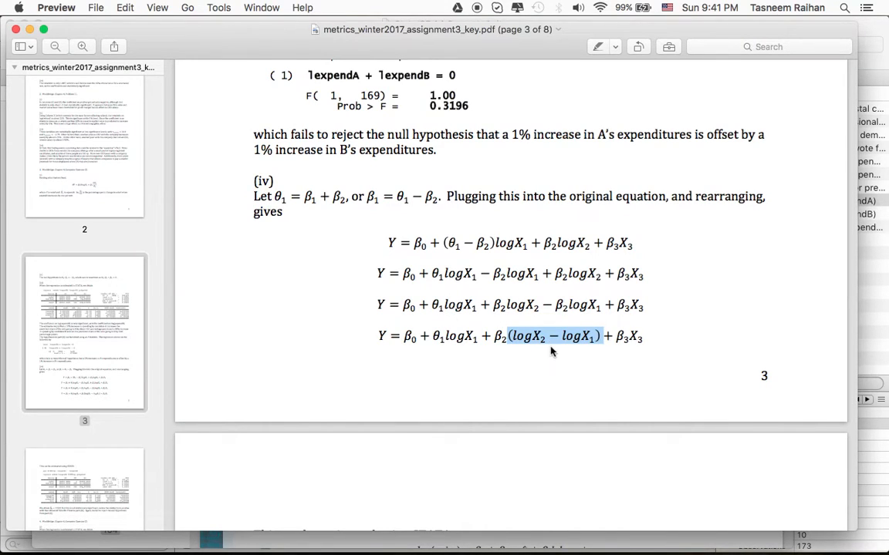
{"action": "key", "text": "super+Tab"}
{"action": "type", "text": "l"}
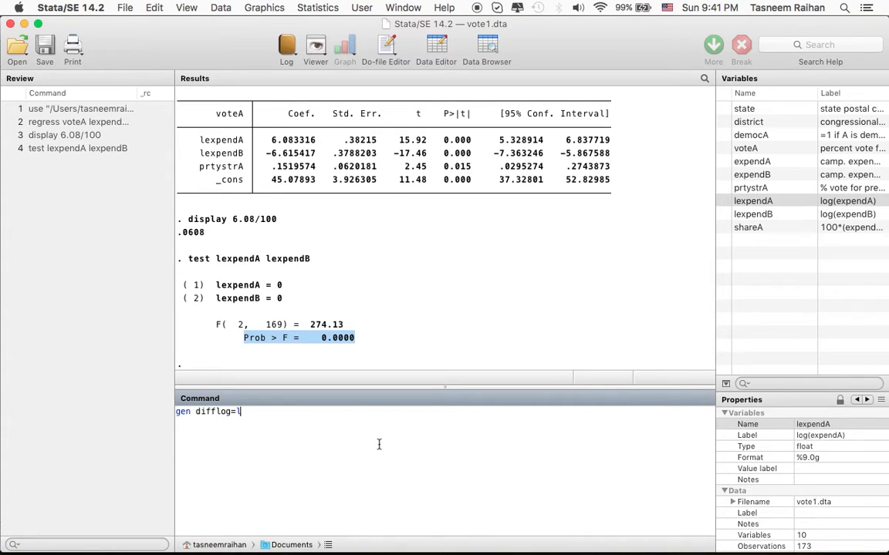
{"action": "type", "text": "expendB - lexpendA"}
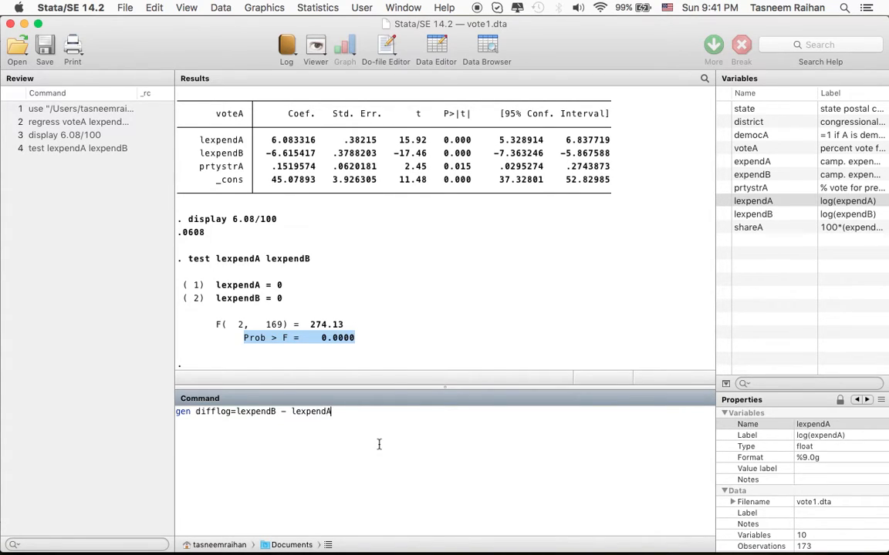
{"action": "key", "text": "Return"}
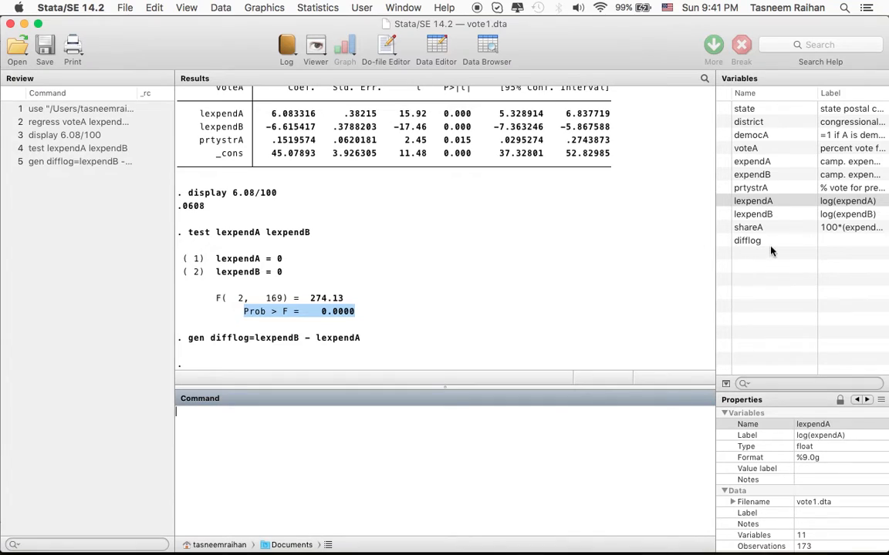
{"action": "left_click", "coordinate": [736, 241]}
Regress voteA on lexpendA, difflog and prtystrA, following the rearranged equation in the answer key.
{"action": "left_click", "coordinate": [376, 451]}
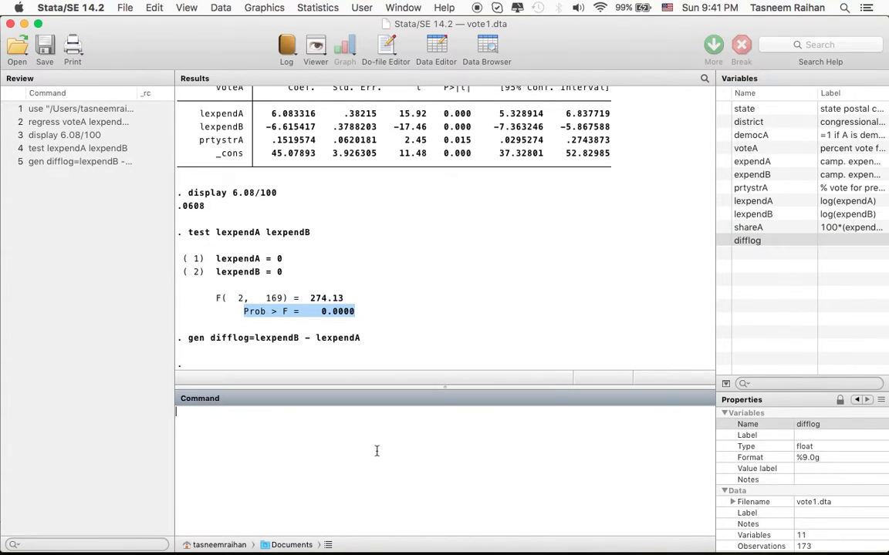
{"action": "type", "text": "regress voteA"}
{"action": "key", "text": "super+Tab"}
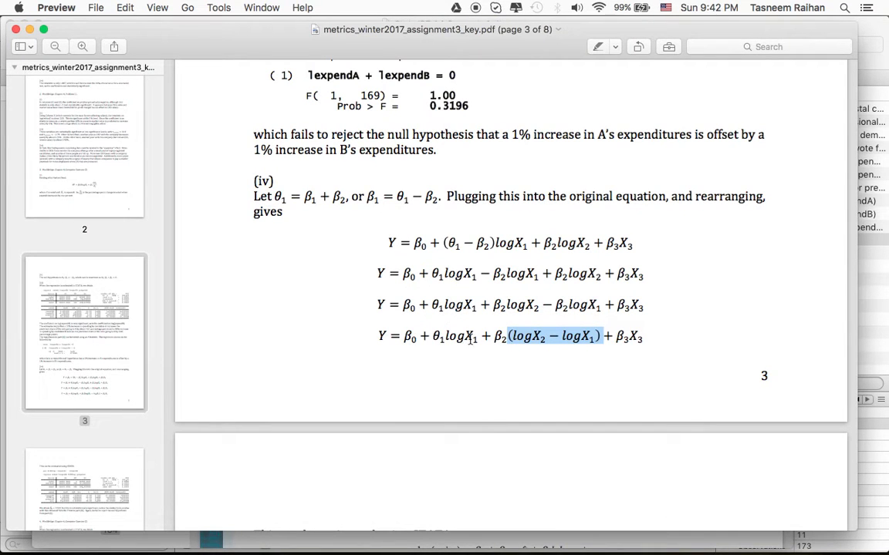
{"action": "key", "text": "super+Tab"}
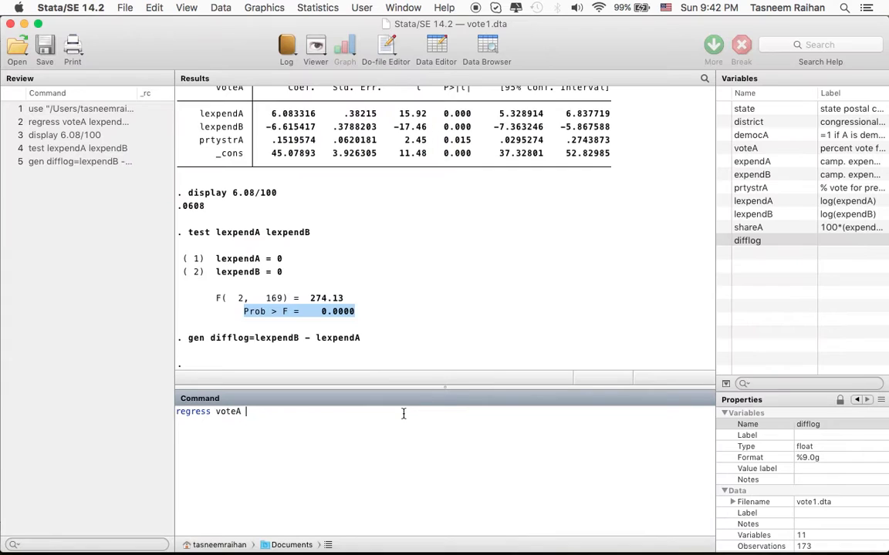
{"action": "type", "text": "lexpendA"}
{"action": "key", "text": "super+Tab"}
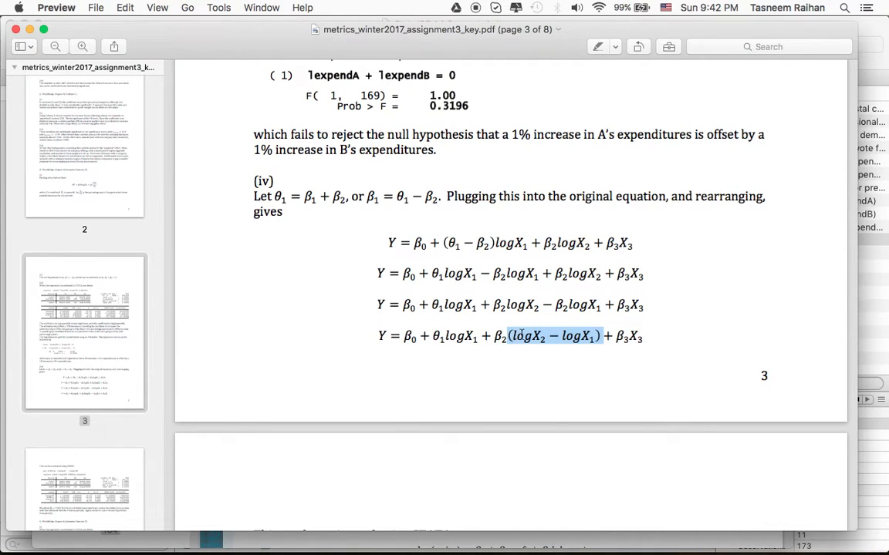
{"action": "key", "text": "super+Tab"}
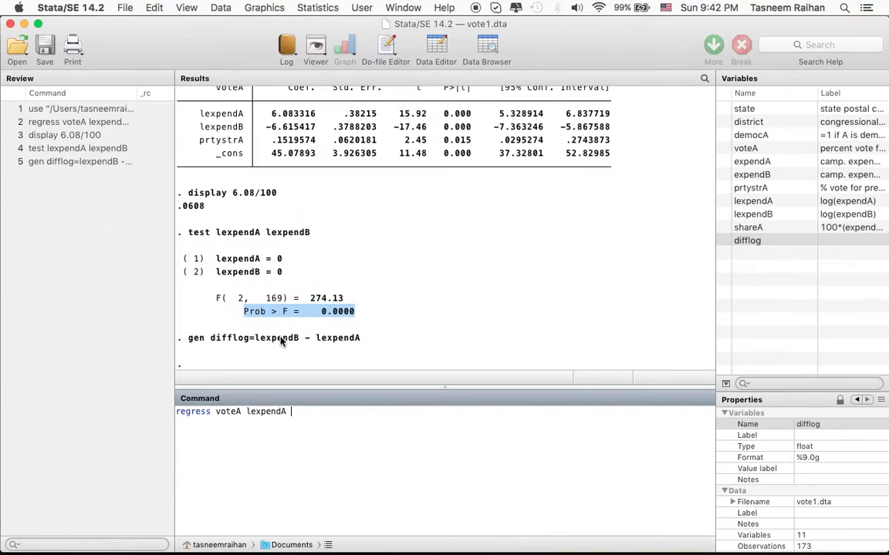
{"action": "type", "text": "difflog prtystrA"}
{"action": "key", "text": "Return"}
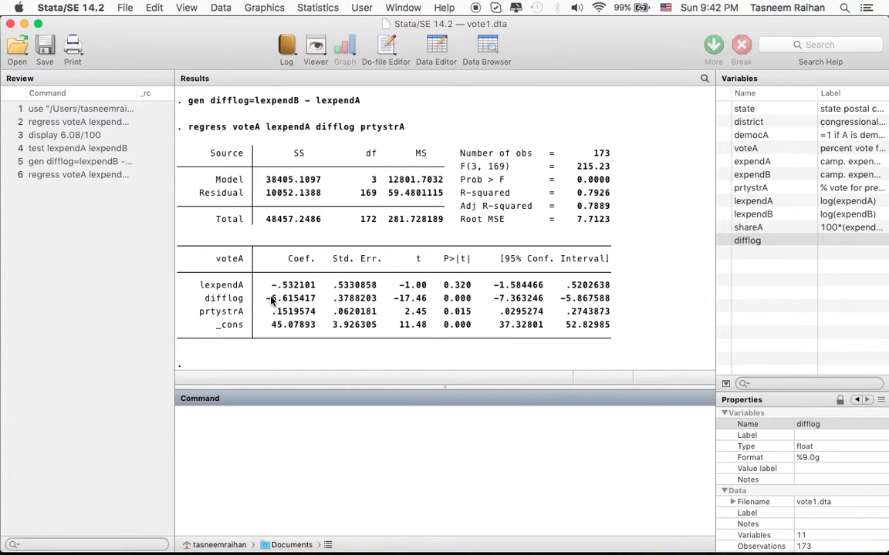
Examine the coefficient on difflog in the new regression output.
{"action": "left_click_drag", "start_coordinate": [267, 301], "coordinate": [315, 301]}
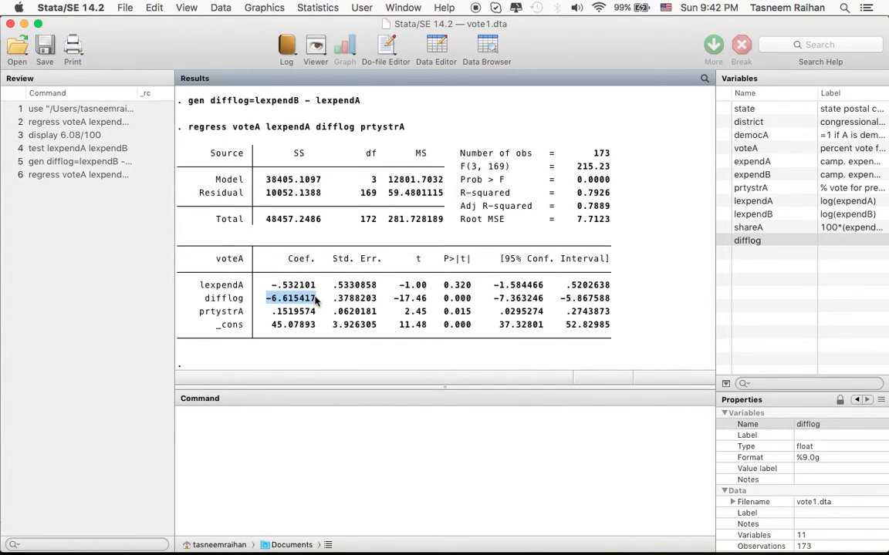
{"action": "left_click", "coordinate": [315, 301]}
{"action": "left_click_drag", "start_coordinate": [266, 299], "coordinate": [317, 303]}
{"action": "left_click", "coordinate": [318, 306]}
{"action": "left_click", "coordinate": [319, 427]}
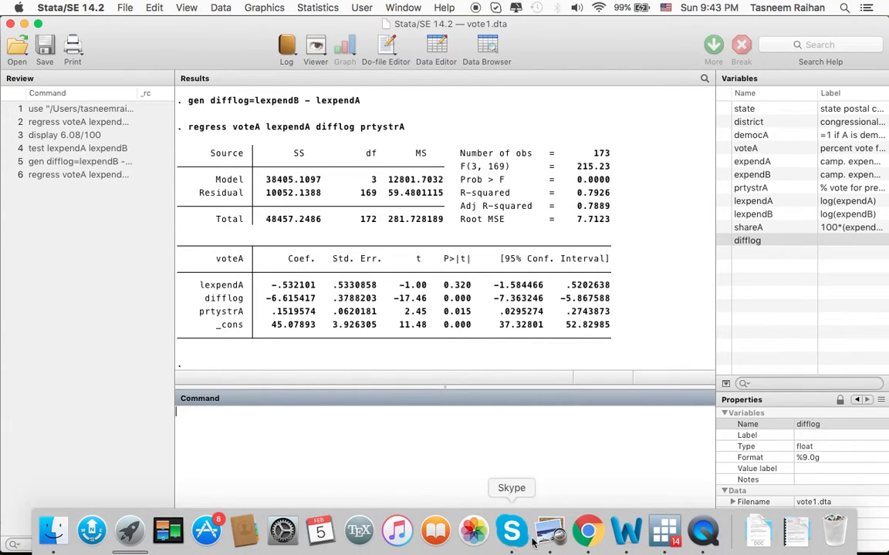
Switch to the Wooldridge textbook PDF in Preview and go to page 218.
{"action": "left_click", "coordinate": [543, 534]}
{"action": "left_click", "coordinate": [271, 7]}
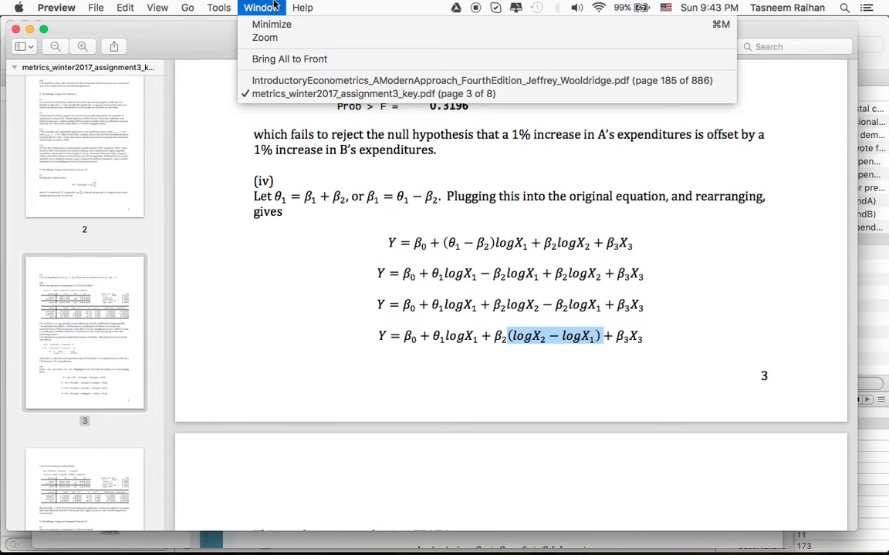
{"action": "left_click", "coordinate": [279, 79]}
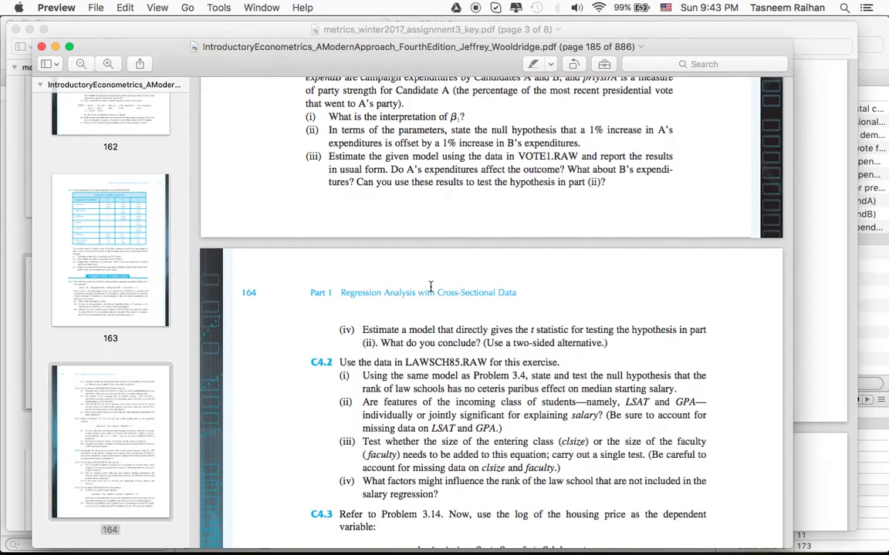
{"action": "left_click", "coordinate": [216, 7]}
{"action": "mouse_move", "coordinate": [197, 4]}
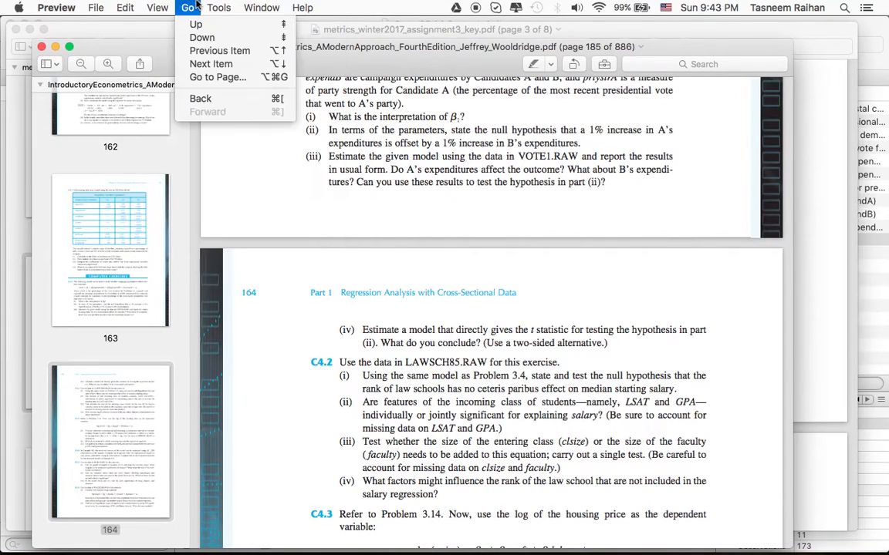
{"action": "left_click", "coordinate": [209, 77]}
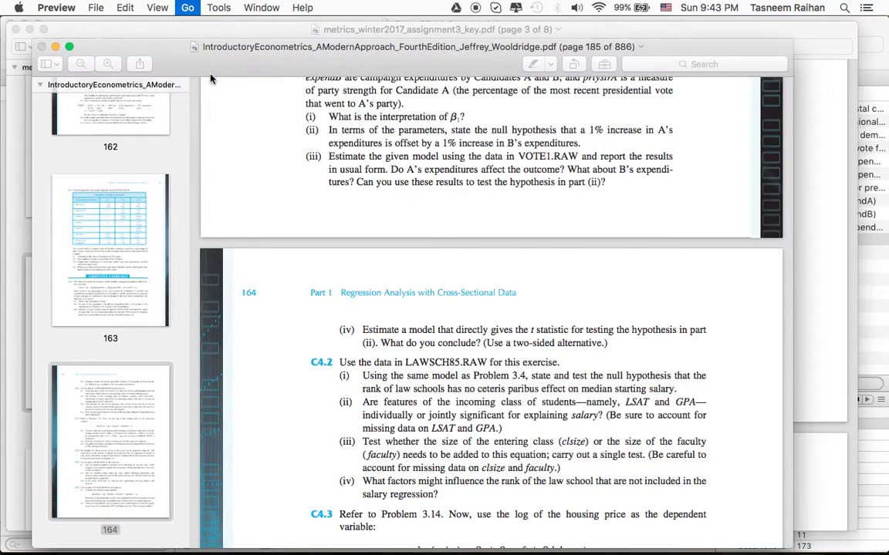
{"action": "type", "text": "218"}
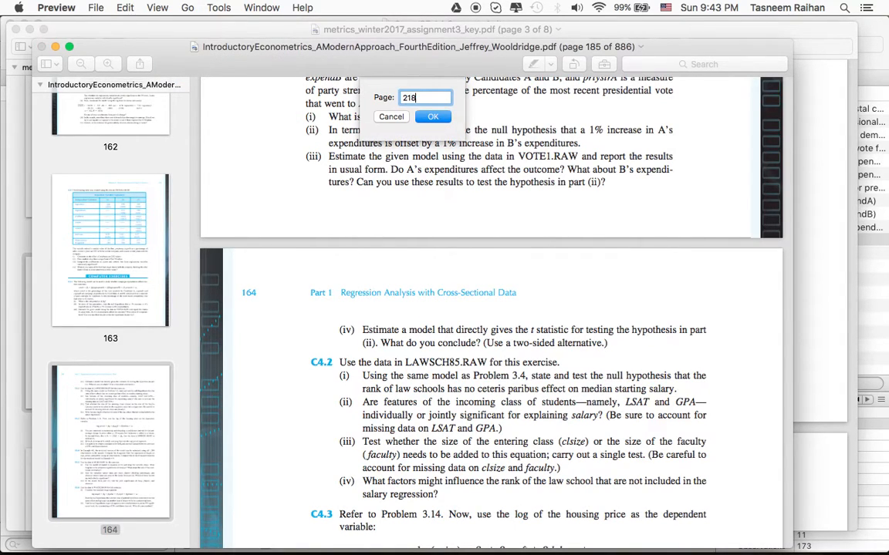
{"action": "key", "text": "Return"}
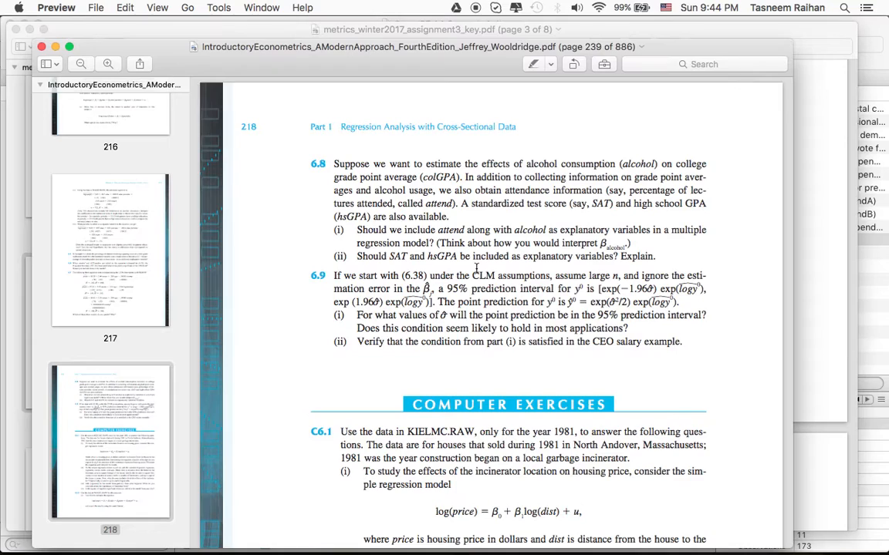
Find Computer Exercise C6.5 and read the part (i) model of log(price) on log(lotsize), log(sqrft) and bdrms.
{"action": "scroll", "coordinate": [476, 268], "scroll_direction": "down", "scroll_amount": 4}
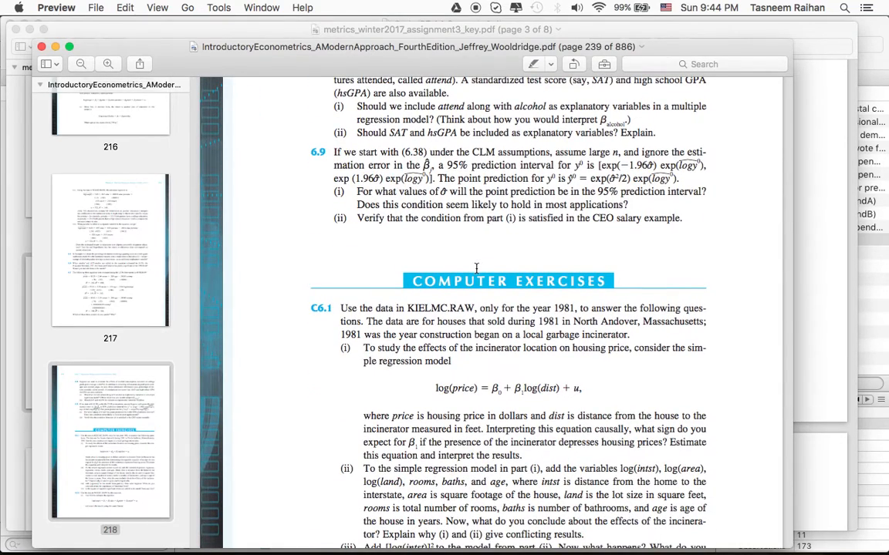
{"action": "scroll", "coordinate": [476, 268], "scroll_direction": "down", "scroll_amount": 20}
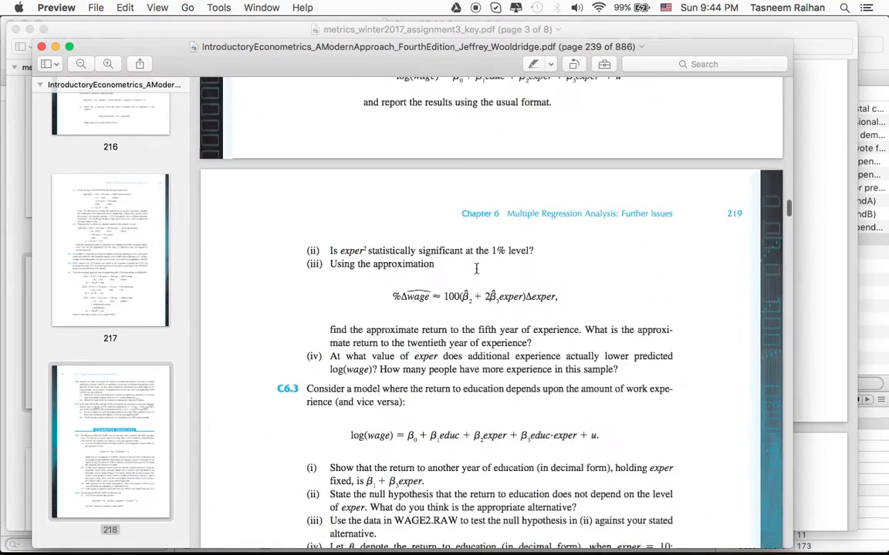
{"action": "scroll", "coordinate": [475, 267], "scroll_direction": "down", "scroll_amount": 8}
{"action": "scroll", "coordinate": [476, 268], "scroll_direction": "up", "scroll_amount": 3}
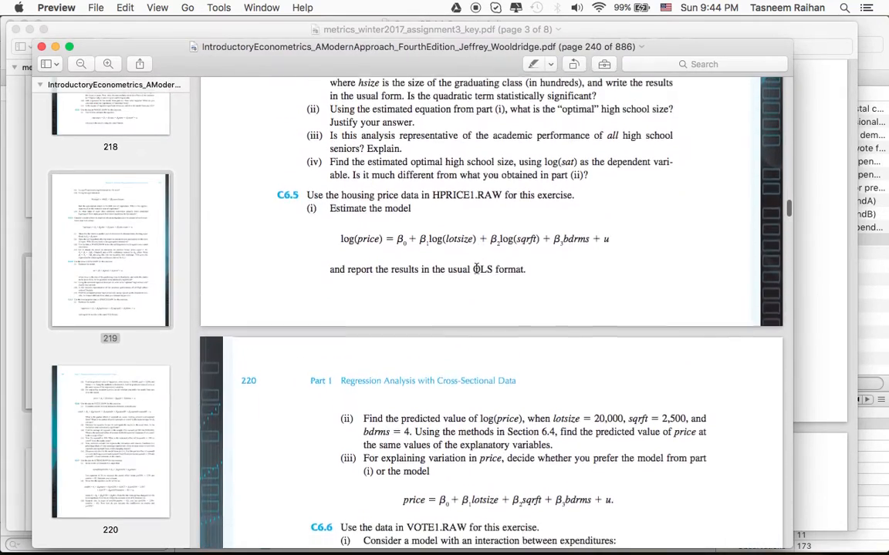
{"action": "scroll", "coordinate": [476, 268], "scroll_direction": "down", "scroll_amount": 2}
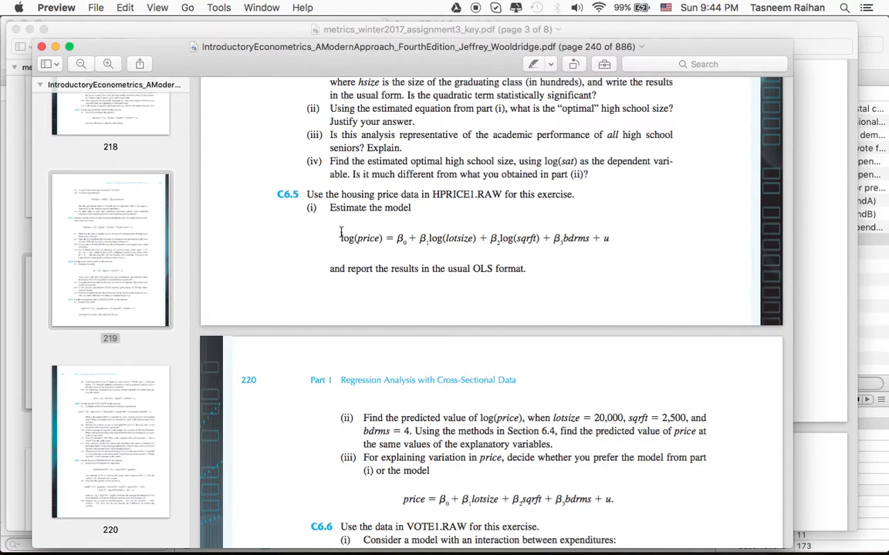
{"action": "left_click_drag", "start_coordinate": [341, 231], "coordinate": [590, 232]}
{"action": "left_click", "coordinate": [601, 230]}
{"action": "left_click_drag", "start_coordinate": [342, 238], "coordinate": [428, 239]}
{"action": "left_click_drag", "start_coordinate": [516, 238], "coordinate": [531, 239]}
{"action": "left_click", "coordinate": [562, 238]}
{"action": "left_click_drag", "start_coordinate": [561, 238], "coordinate": [592, 238]}
{"action": "left_click", "coordinate": [606, 238]}
Switch to Stata and open the hprice1.dta dataset, discarding the unsaved changes to the vote data.
{"action": "mouse_move", "coordinate": [588, 540]}
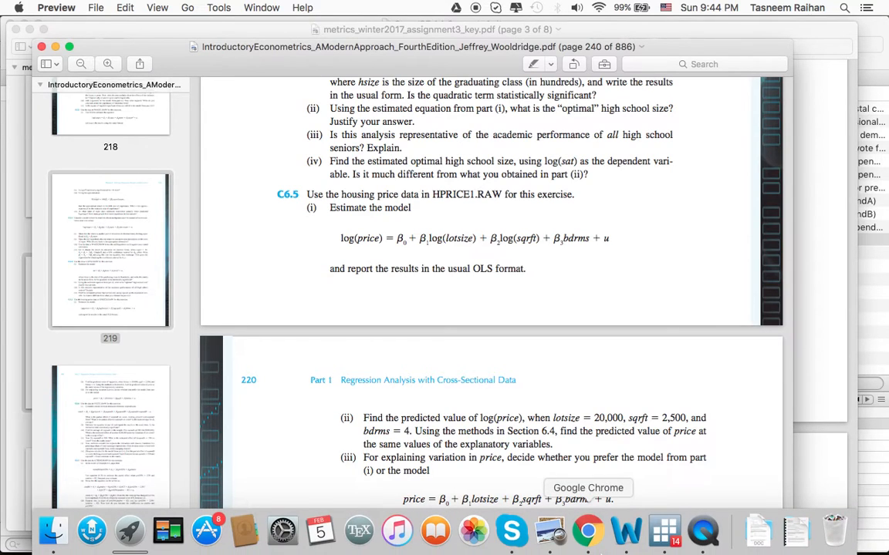
{"action": "left_click", "coordinate": [661, 540]}
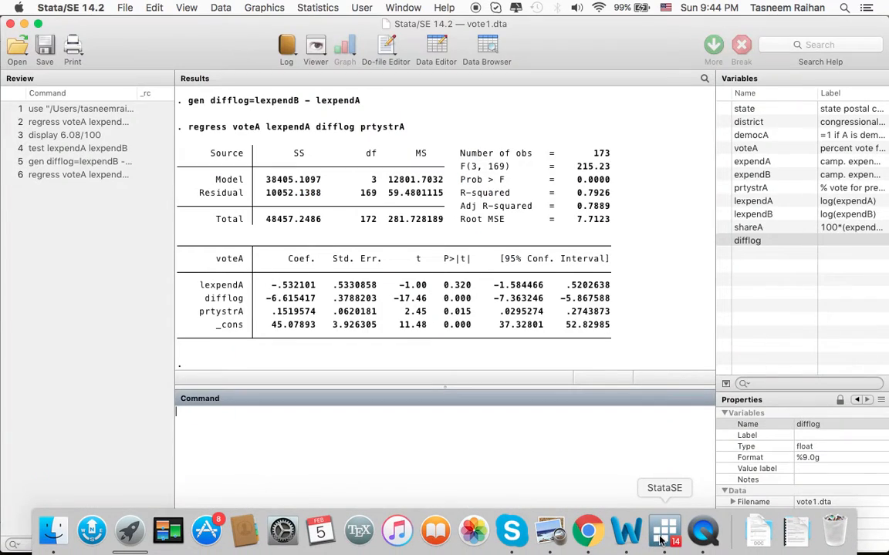
{"action": "left_click", "coordinate": [16, 48]}
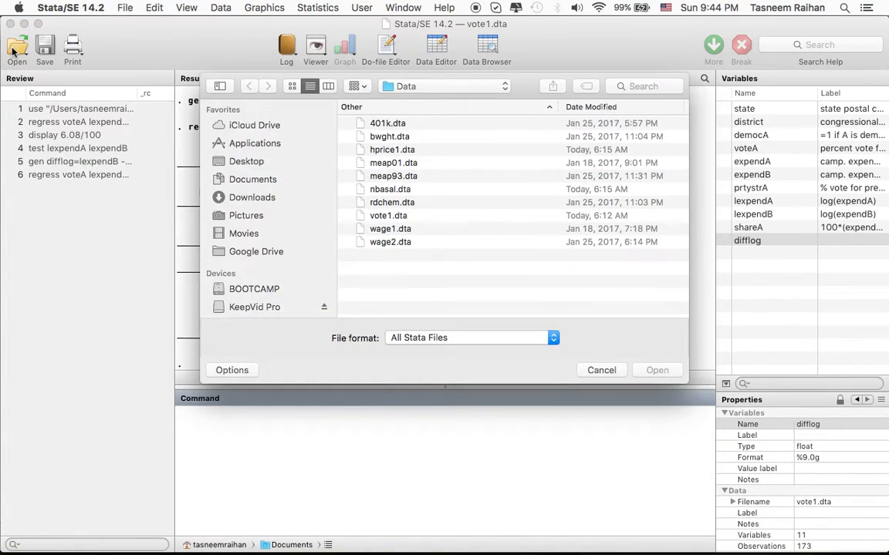
{"action": "left_click", "coordinate": [391, 190]}
{"action": "double_click", "coordinate": [403, 150]}
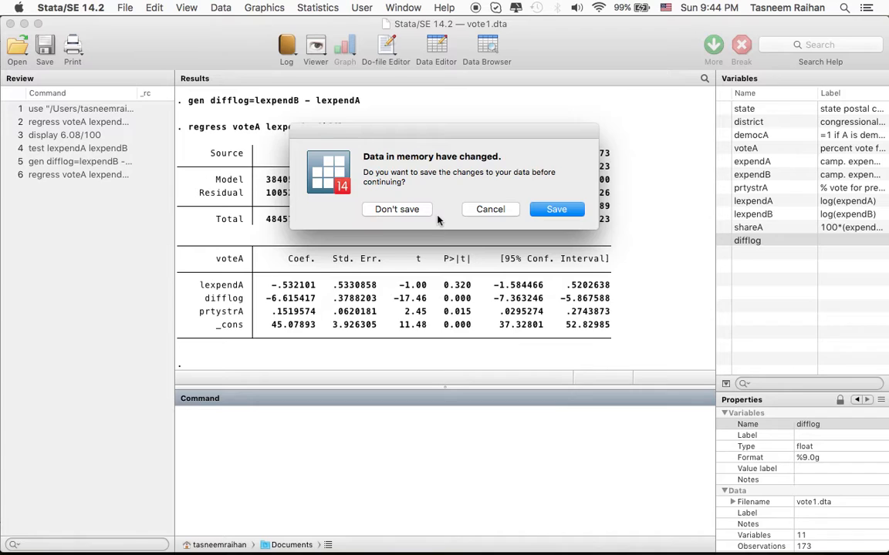
{"action": "left_click", "coordinate": [397, 209]}
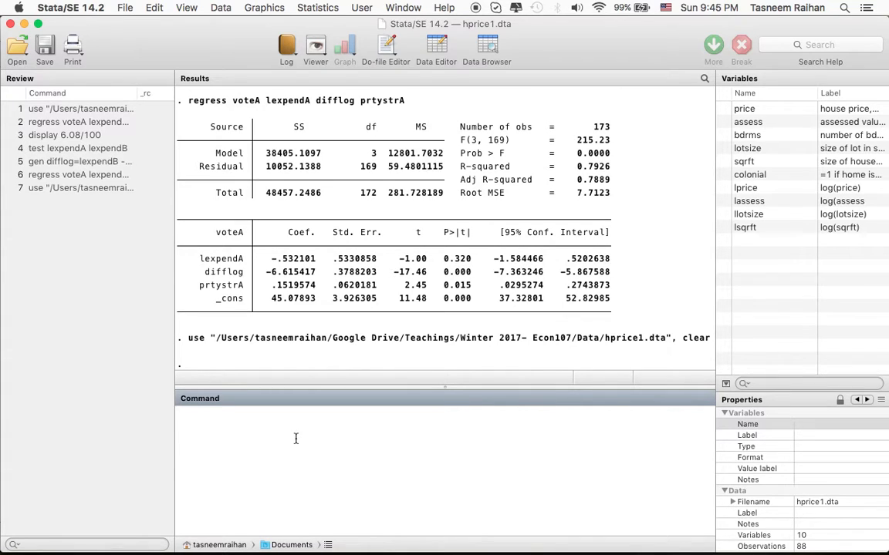
Regress lprice on llotsize, lsqrft and bdrms to estimate the part (i) model.
{"action": "type", "text": "regress lprice llotsize l"}
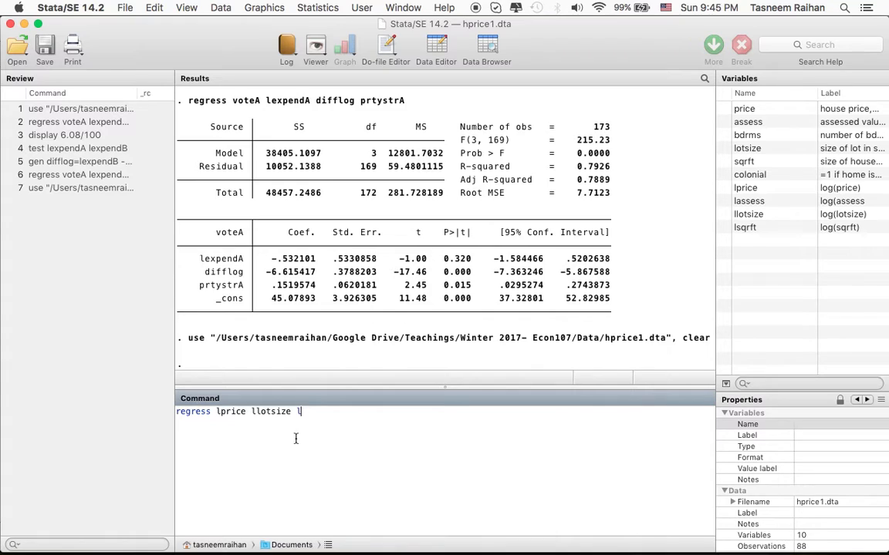
{"action": "type", "text": "sqrft"}
{"action": "type", "text": "bdrms"}
{"action": "key", "text": "Return"}
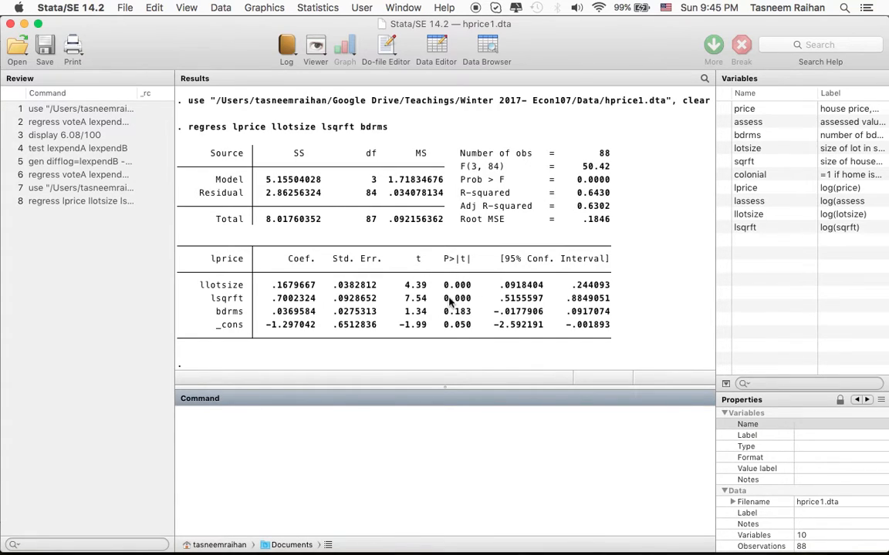
{"action": "left_click", "coordinate": [292, 288]}
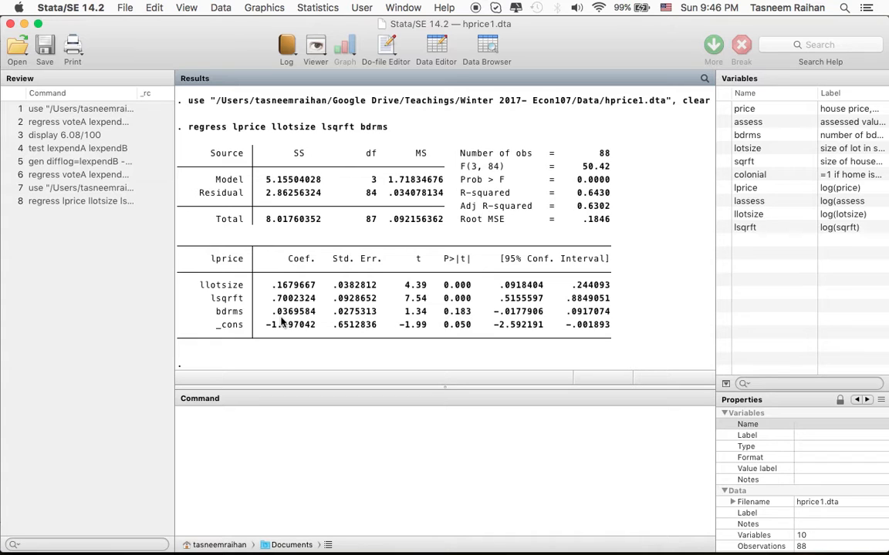
Switch to the textbook PDF in Preview and match the C6.5 part (ii) values to the lotsize, sqrft and bdrms terms of the model.
{"action": "key", "text": "super+Tab"}
{"action": "scroll", "coordinate": [281, 322], "scroll_direction": "down", "scroll_amount": 3}
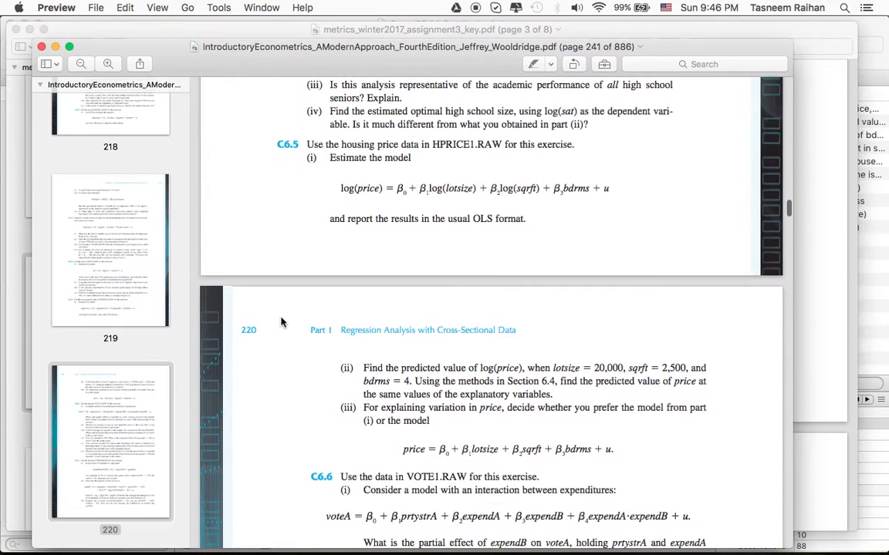
{"action": "scroll", "coordinate": [420, 363], "scroll_direction": "down", "scroll_amount": 1}
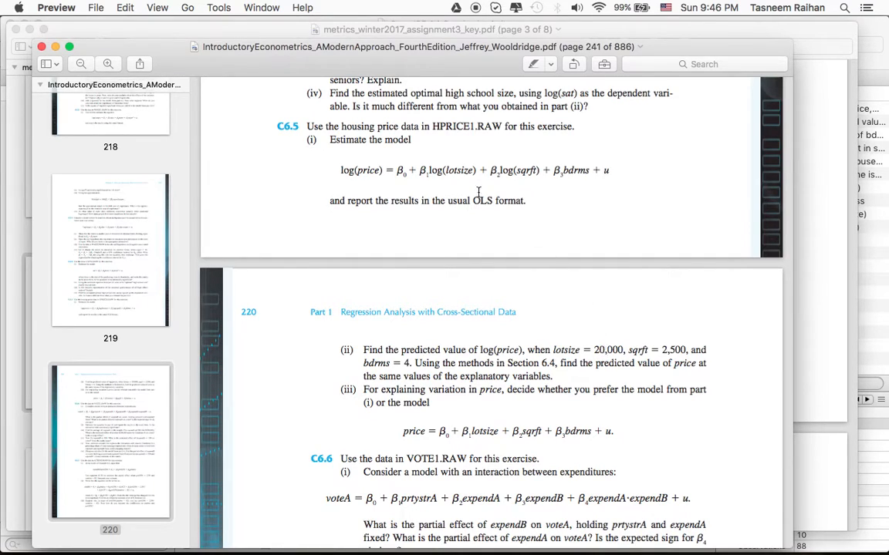
{"action": "left_click_drag", "start_coordinate": [447, 171], "coordinate": [472, 170]}
{"action": "left_click_drag", "start_coordinate": [662, 350], "coordinate": [679, 351]}
{"action": "left_click_drag", "start_coordinate": [516, 171], "coordinate": [538, 171]}
{"action": "double_click", "coordinate": [567, 169]}
{"action": "left_click_drag", "start_coordinate": [429, 171], "coordinate": [423, 171]}
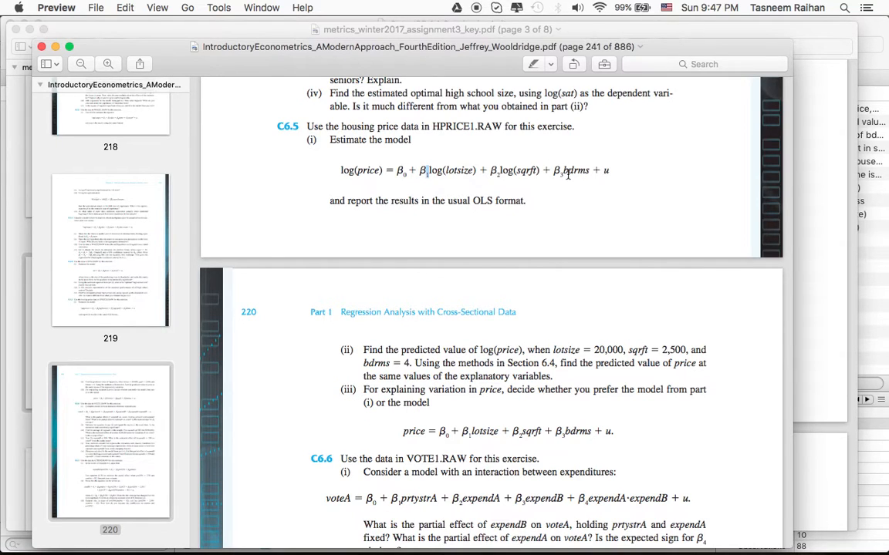
Bring up the assignment 3 answer key in Preview and find the C6.5 part (ii) solution on page 4.
{"action": "key", "text": "super+Tab"}
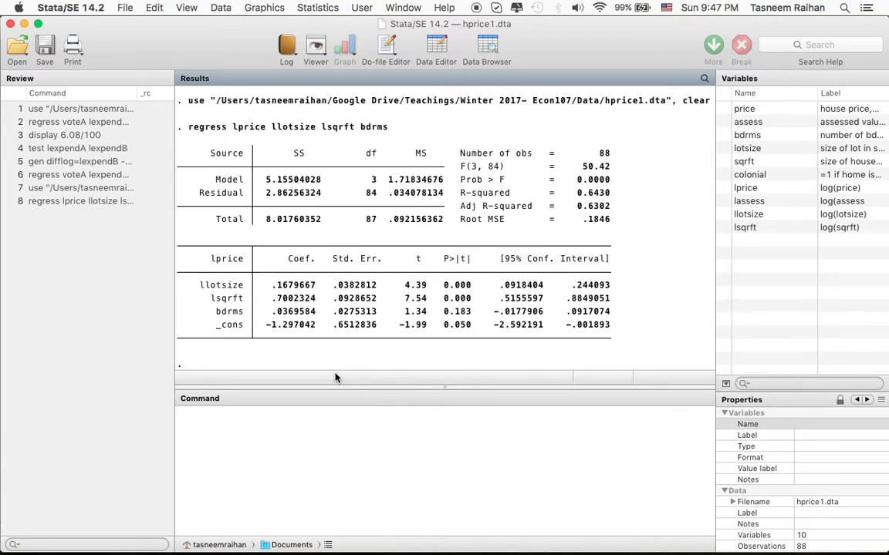
{"action": "key", "text": "super+Tab"}
{"action": "key", "text": "super+Tab"}
{"action": "key", "text": "super+Tab"}
{"action": "key", "text": "super+Tab"}
{"action": "mouse_move", "coordinate": [527, 544]}
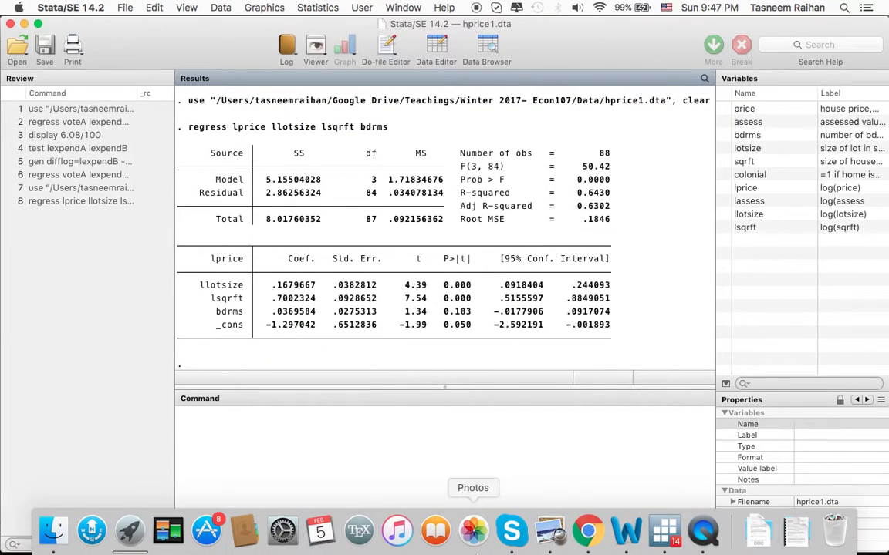
{"action": "left_click", "coordinate": [553, 535]}
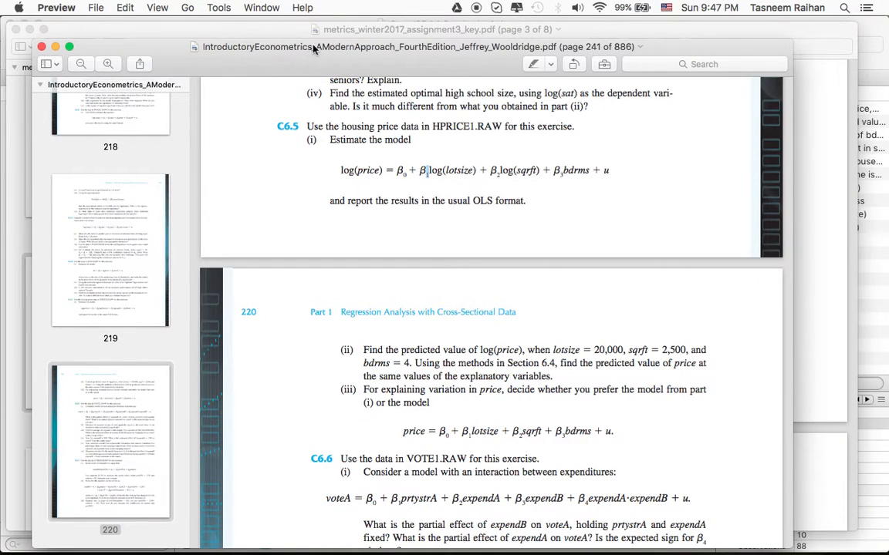
{"action": "left_click", "coordinate": [277, 34]}
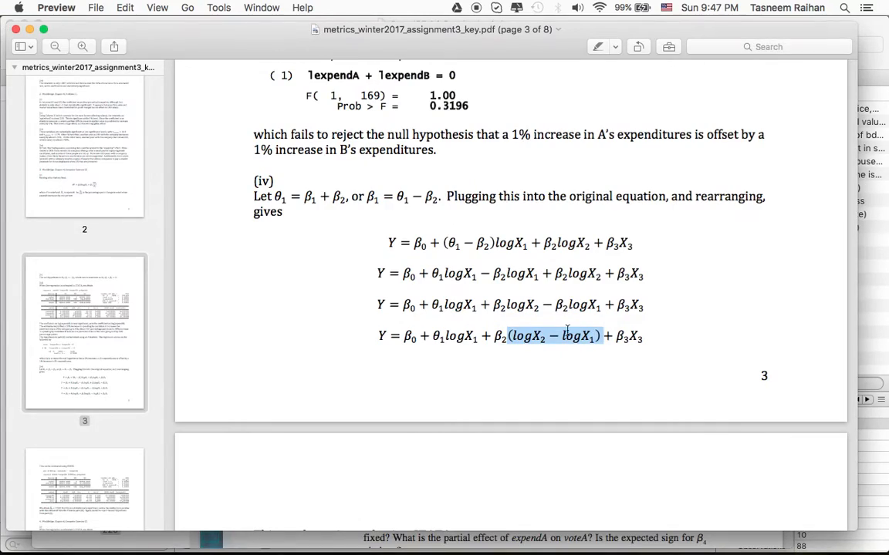
{"action": "scroll", "coordinate": [563, 333], "scroll_direction": "down", "scroll_amount": 8}
{"action": "scroll", "coordinate": [562, 335], "scroll_direction": "down", "scroll_amount": 10}
{"action": "scroll", "coordinate": [562, 335], "scroll_direction": "down", "scroll_amount": 4}
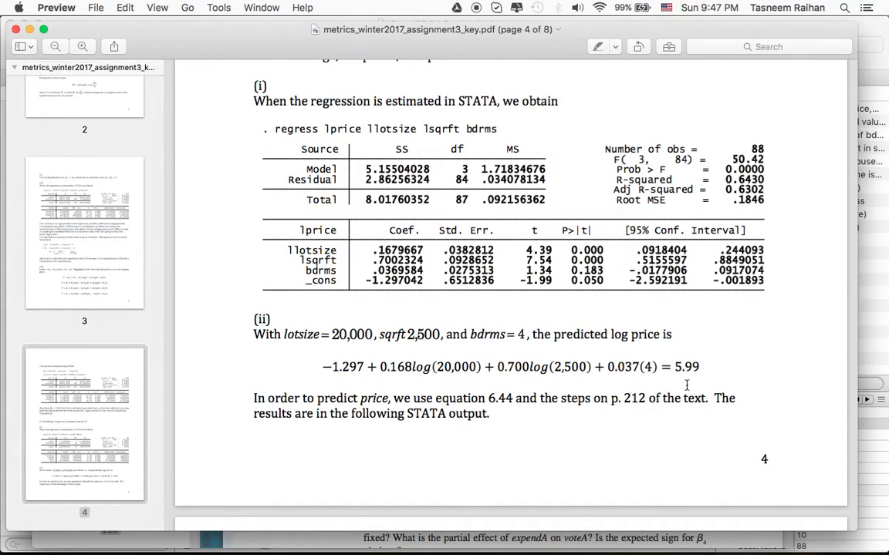
Check the key's predicted log price calculation against the lotsize, sqrft and bdrms values given in the textbook's part (ii).
{"action": "left_click_drag", "start_coordinate": [675, 367], "coordinate": [700, 368]}
{"action": "left_click", "coordinate": [698, 368]}
{"action": "left_click", "coordinate": [255, 7]}
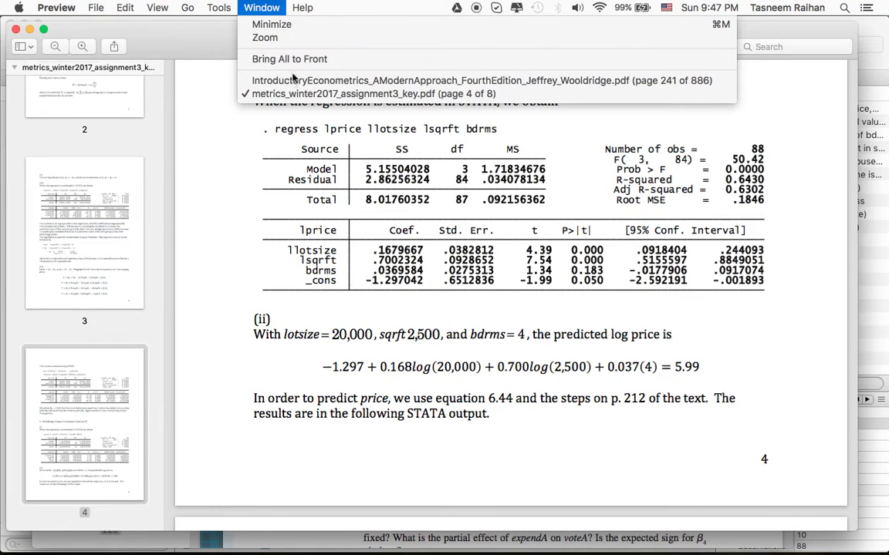
{"action": "left_click", "coordinate": [295, 80]}
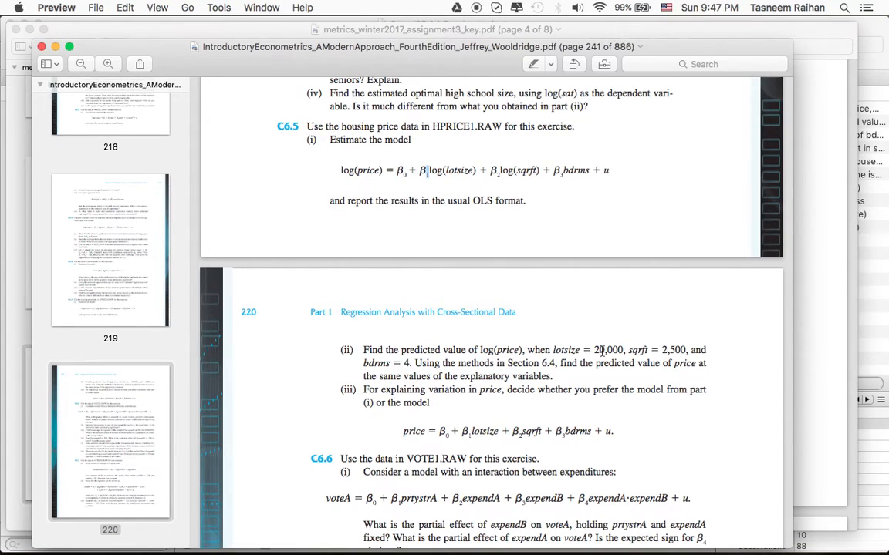
{"action": "left_click", "coordinate": [817, 426]}
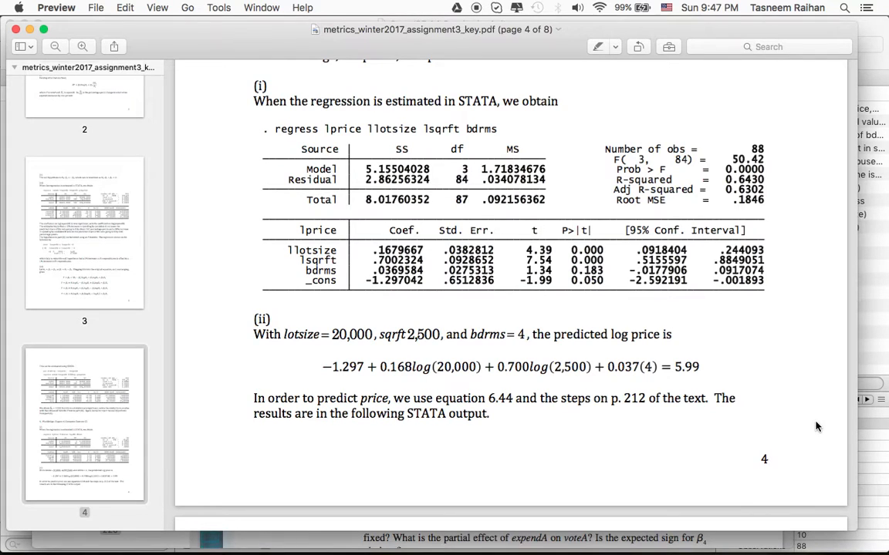
{"action": "key", "text": "super+Tab"}
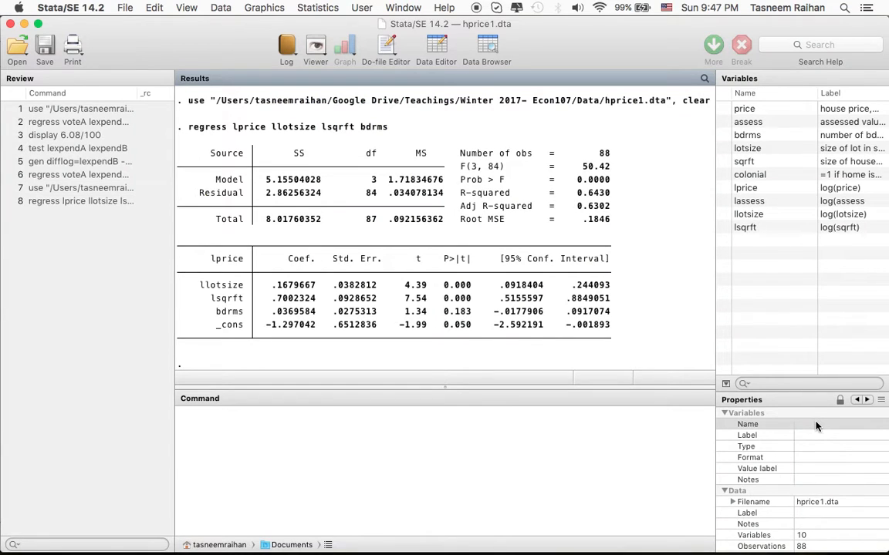
{"action": "mouse_move", "coordinate": [702, 544]}
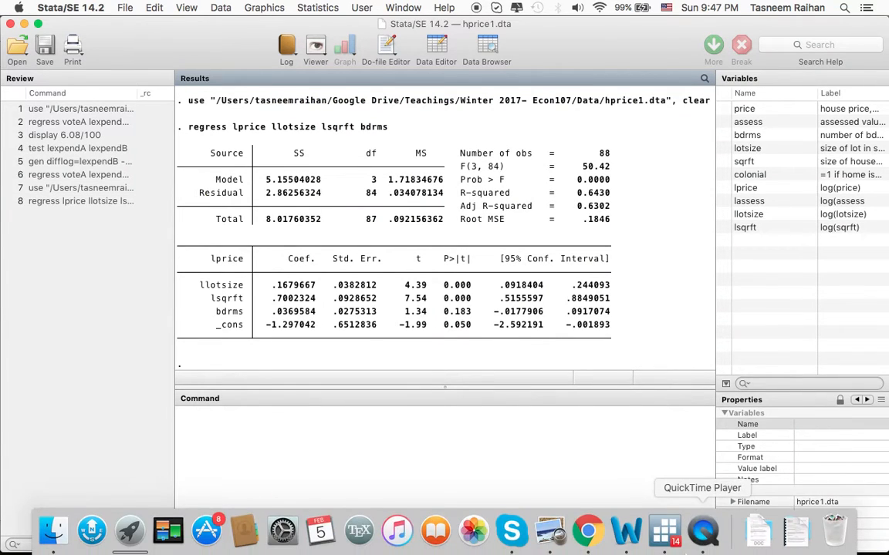
{"action": "right_click", "coordinate": [701, 541]}
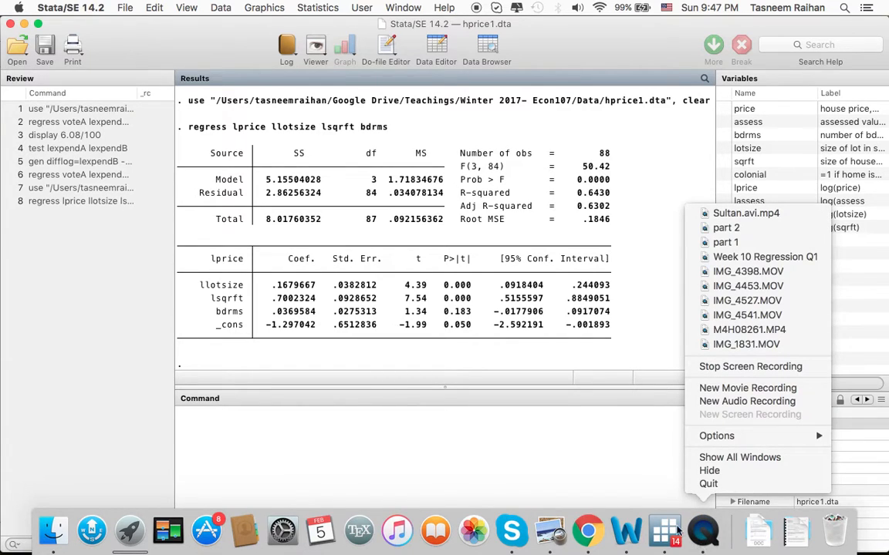
{"action": "left_click", "coordinate": [594, 479]}
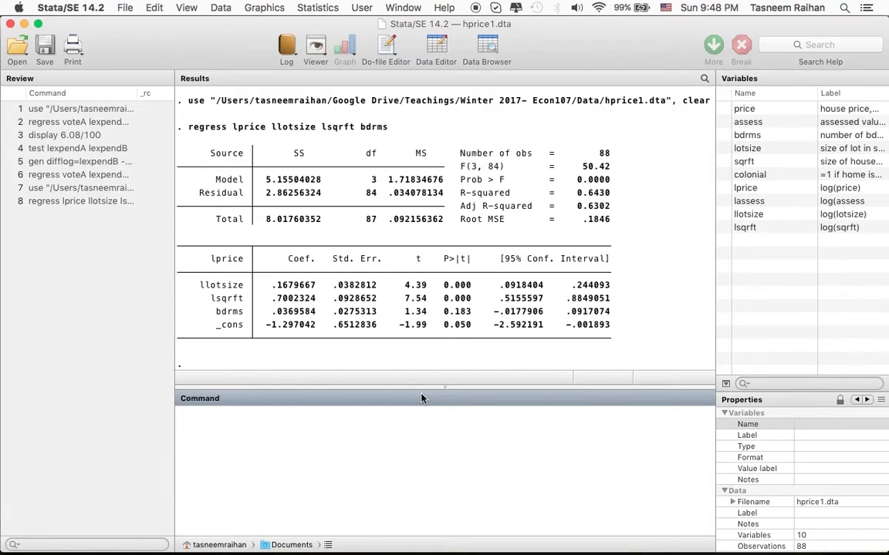
Return to the textbook PDF in Preview and read what C6.5 part (ii) asks about predicting log(price) and price.
{"action": "key", "text": "super+Tab"}
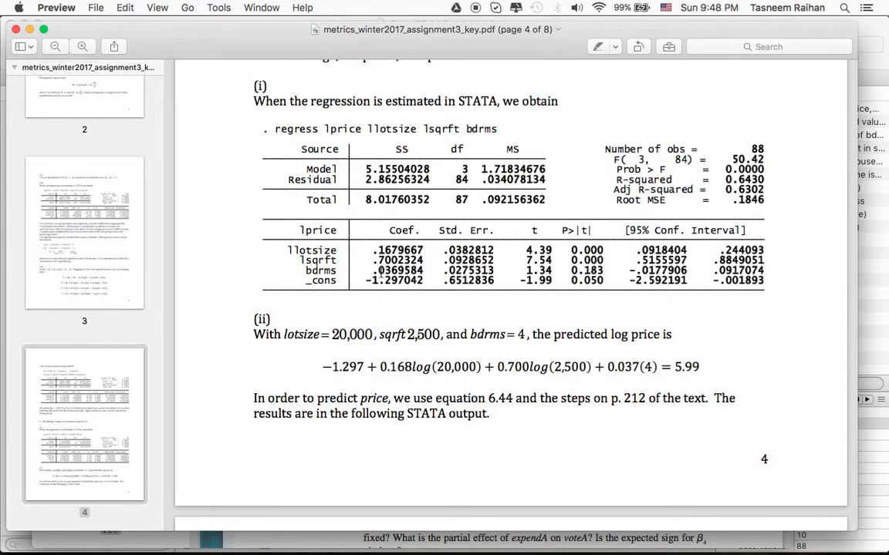
{"action": "left_click", "coordinate": [219, 8]}
{"action": "mouse_move", "coordinate": [261, 8]}
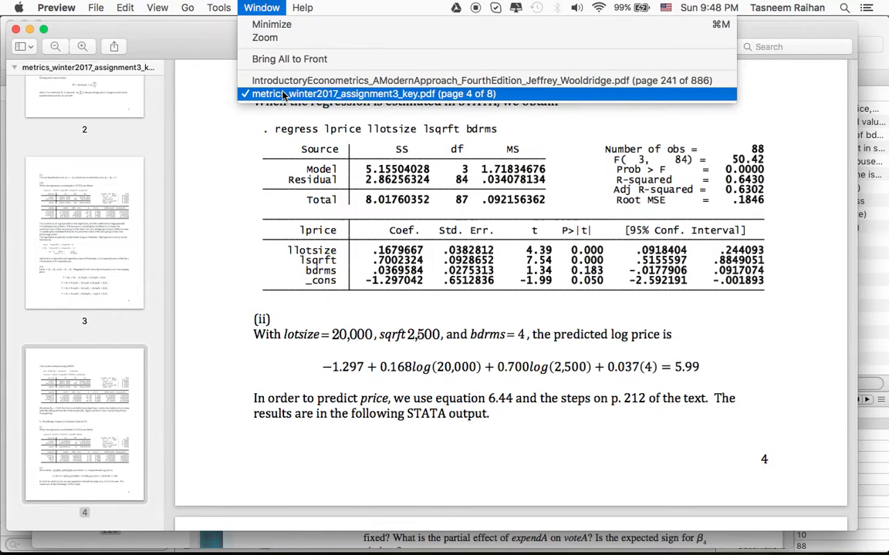
{"action": "left_click", "coordinate": [266, 80]}
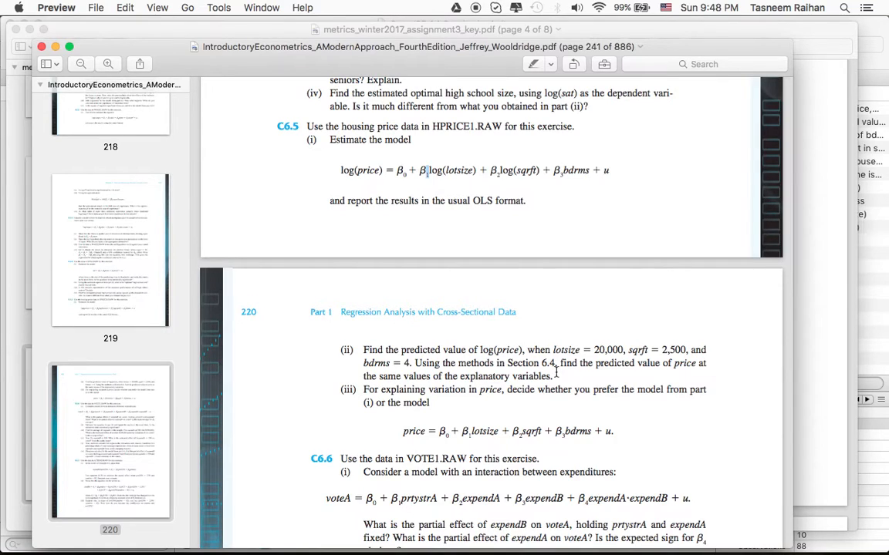
{"action": "left_click_drag", "start_coordinate": [480, 350], "coordinate": [523, 349]}
{"action": "left_click", "coordinate": [498, 350]}
{"action": "left_click_drag", "start_coordinate": [497, 351], "coordinate": [516, 351]}
{"action": "left_click", "coordinate": [495, 354]}
{"action": "left_click_drag", "start_coordinate": [497, 350], "coordinate": [521, 349]}
{"action": "left_click", "coordinate": [522, 350]}
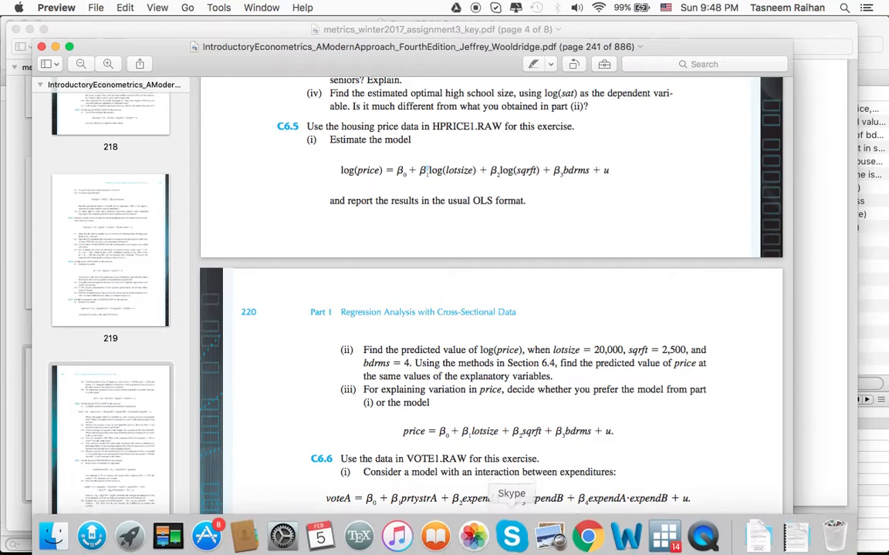
Switch to the Word document "Predicting y when logy dependent.docx" and examine the terms of the estimated log(y) model in equation (1).
{"action": "left_click", "coordinate": [629, 536]}
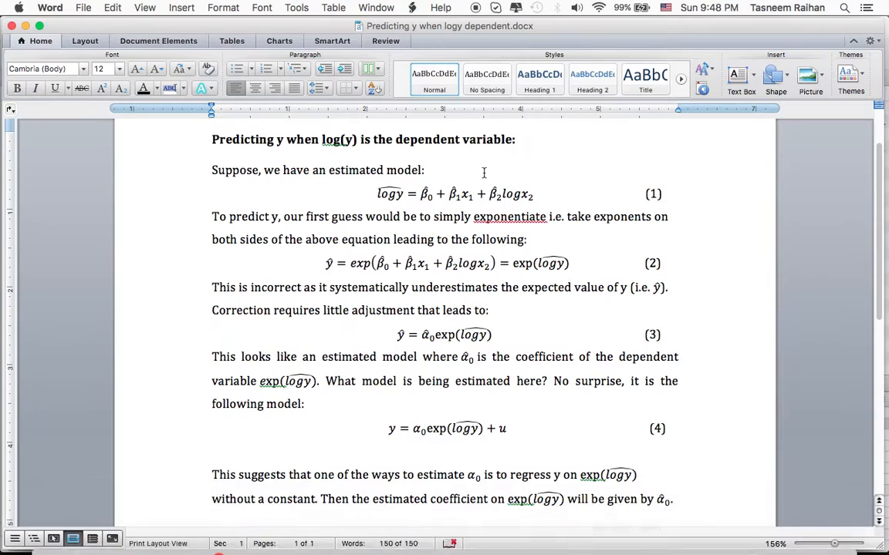
{"action": "scroll", "coordinate": [486, 175], "scroll_direction": "up", "scroll_amount": 3}
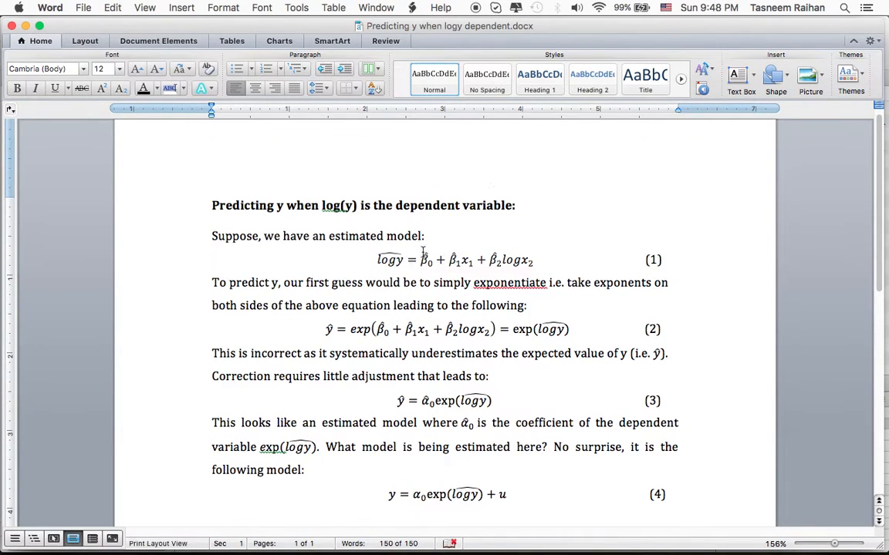
{"action": "left_click_drag", "start_coordinate": [378, 260], "coordinate": [538, 263]}
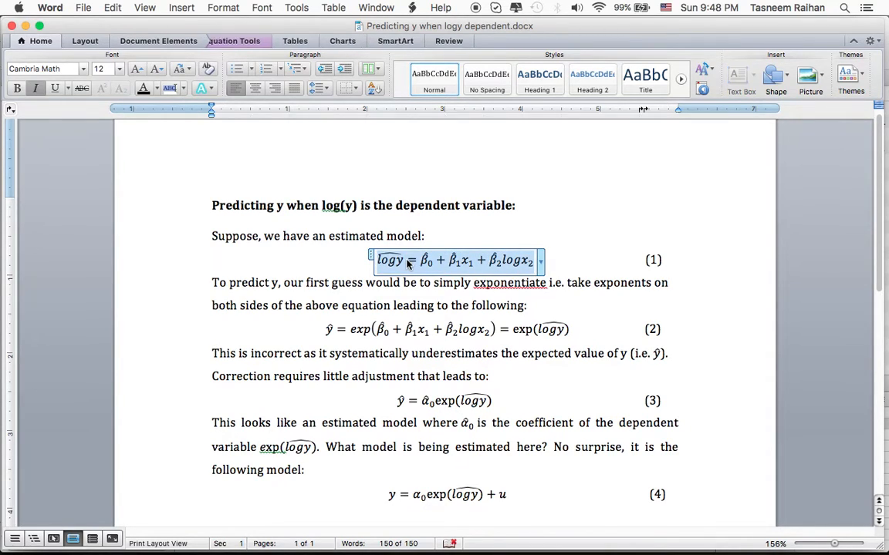
{"action": "mouse_move", "coordinate": [377, 260]}
{"action": "left_mouse_down"}
{"action": "mouse_move", "coordinate": [402, 261]}
{"action": "mouse_move", "coordinate": [378, 261]}
{"action": "left_mouse_up"}
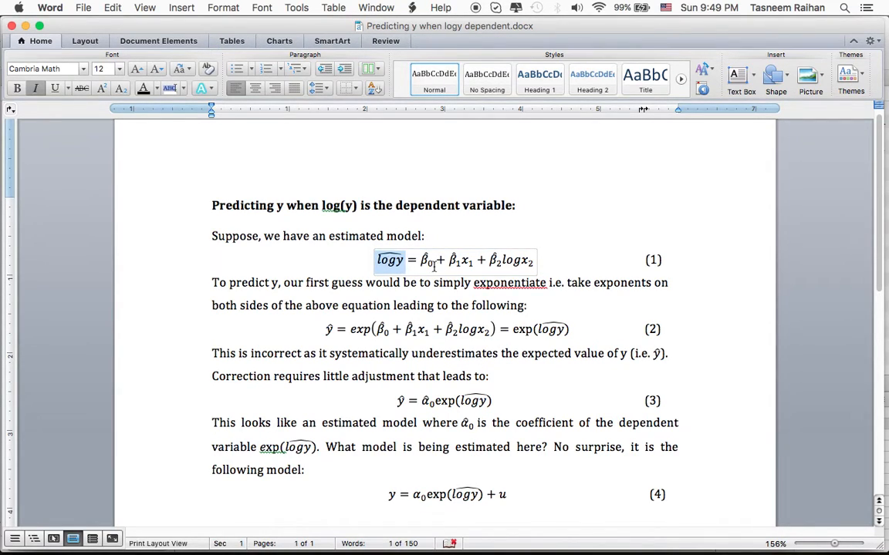
{"action": "left_click", "coordinate": [435, 264]}
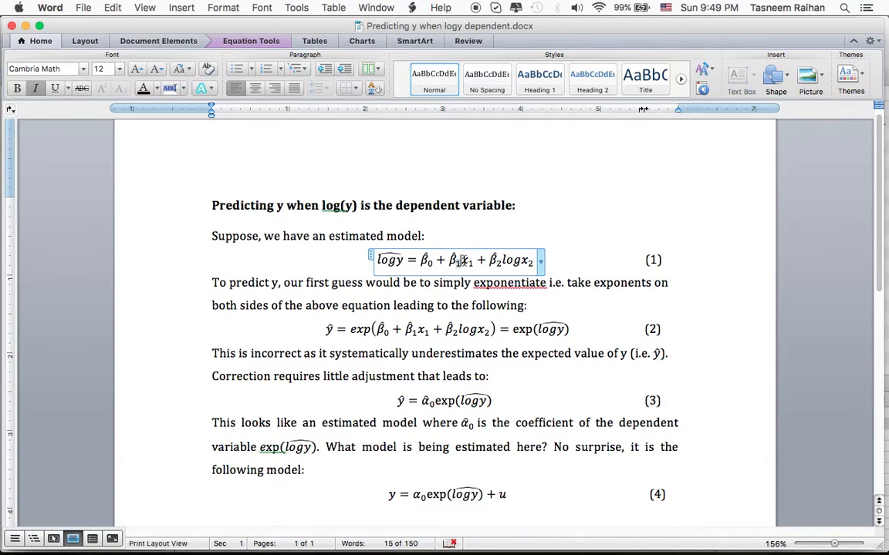
{"action": "left_click", "coordinate": [462, 261]}
{"action": "left_click", "coordinate": [454, 285]}
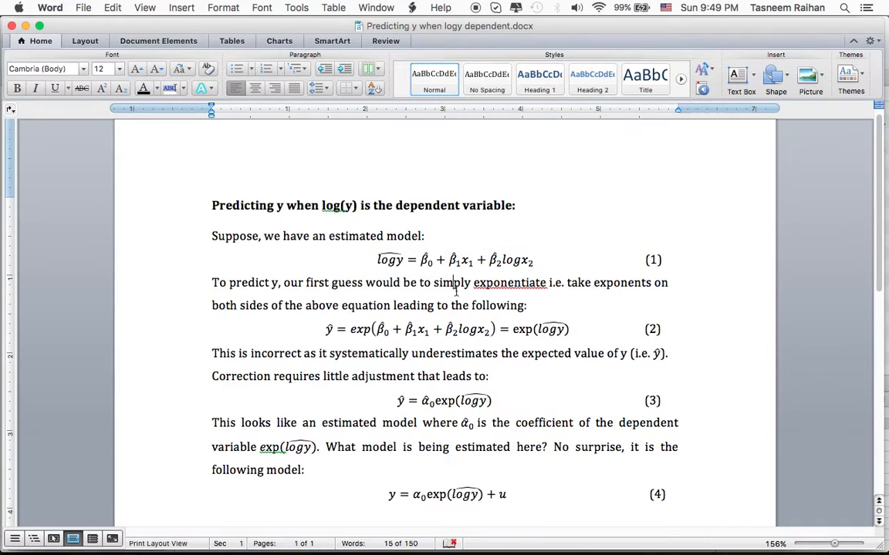
{"action": "left_click", "coordinate": [514, 262]}
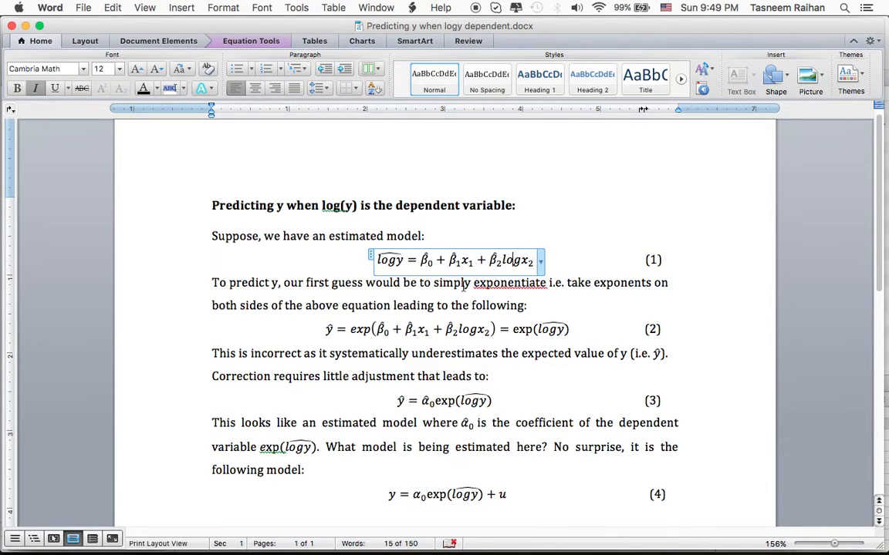
{"action": "left_click", "coordinate": [396, 278]}
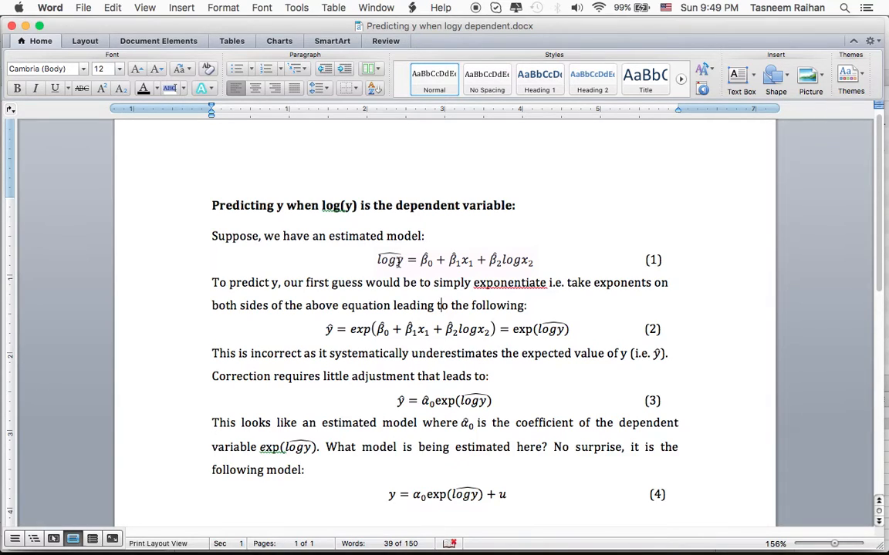
Compare the estimated log(y) model in equation (1) with its exponentiated form in equation (2), including the bracketed terms.
{"action": "left_click_drag", "start_coordinate": [406, 261], "coordinate": [378, 261]}
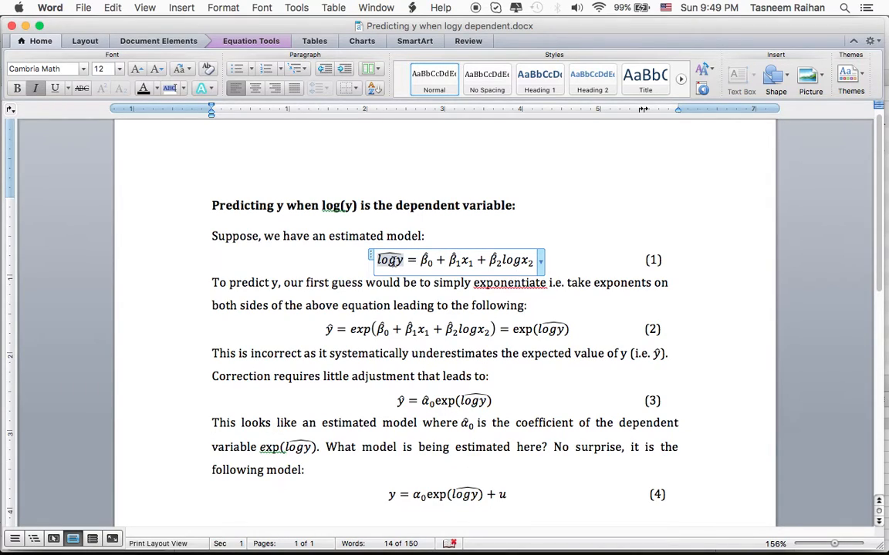
{"action": "left_click", "coordinate": [330, 332]}
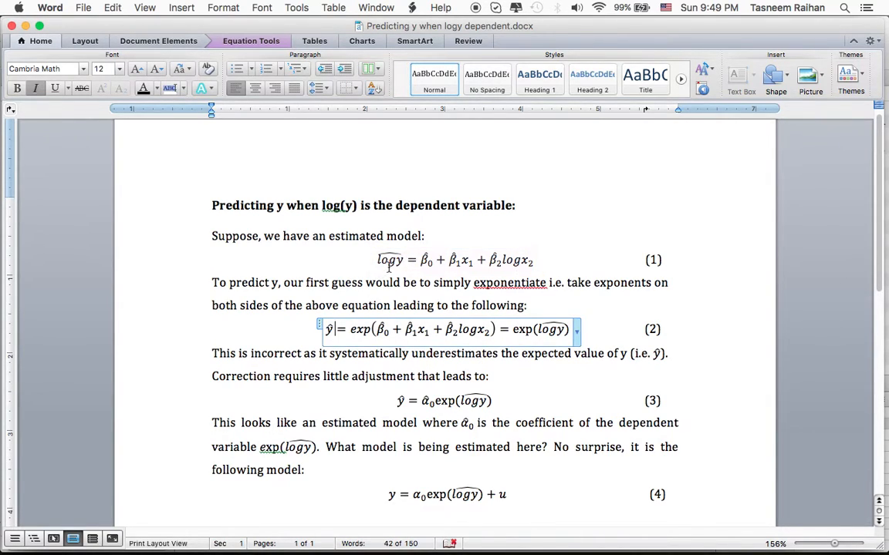
{"action": "left_click", "coordinate": [423, 259]}
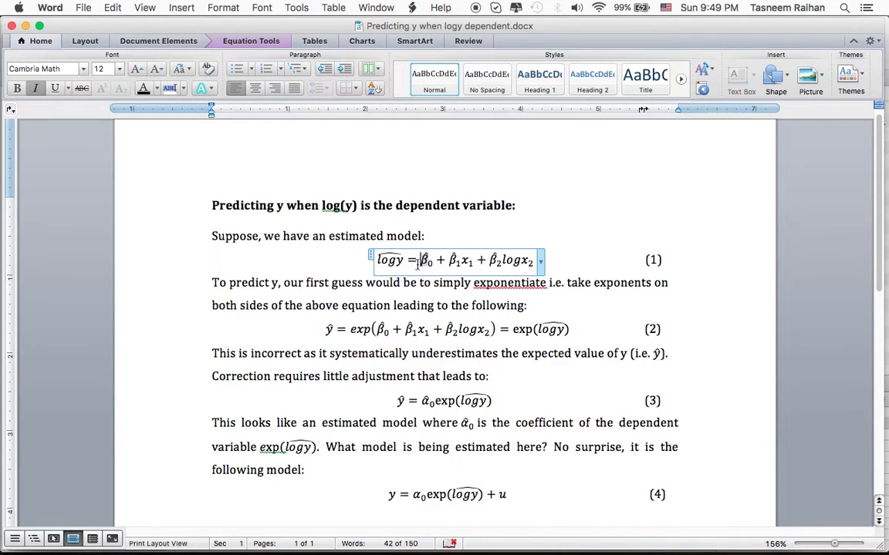
{"action": "left_click", "coordinate": [357, 329]}
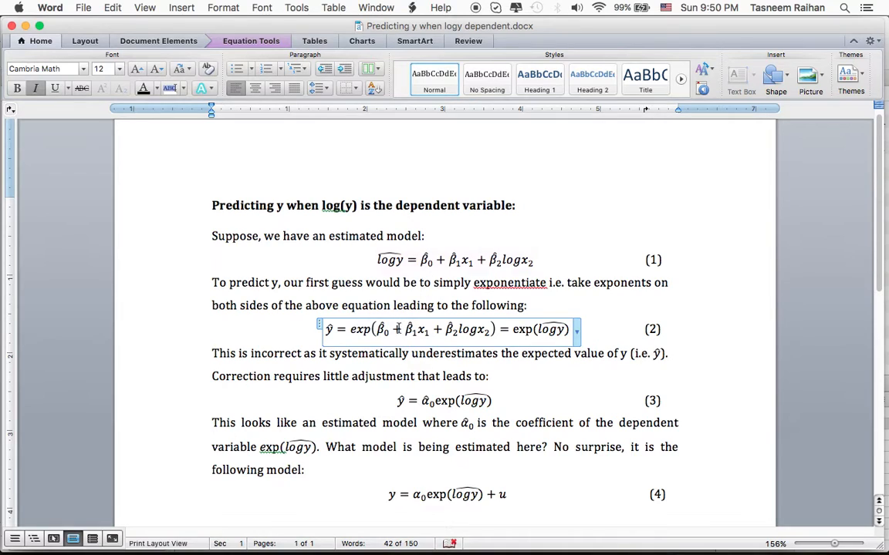
{"action": "left_click", "coordinate": [495, 330]}
{"action": "left_click_drag", "start_coordinate": [494, 329], "coordinate": [441, 332]}
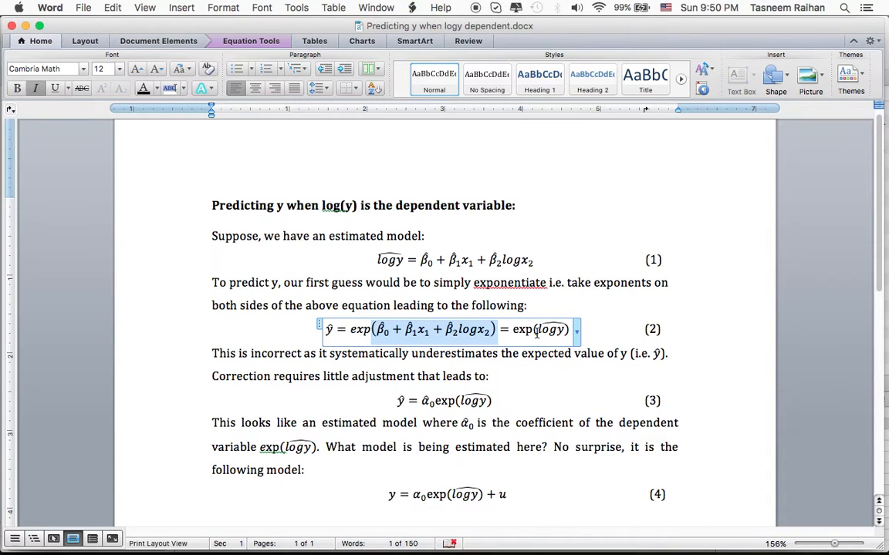
Read the note below equation (2) about the expected value of y and the required correction.
{"action": "left_click", "coordinate": [633, 355]}
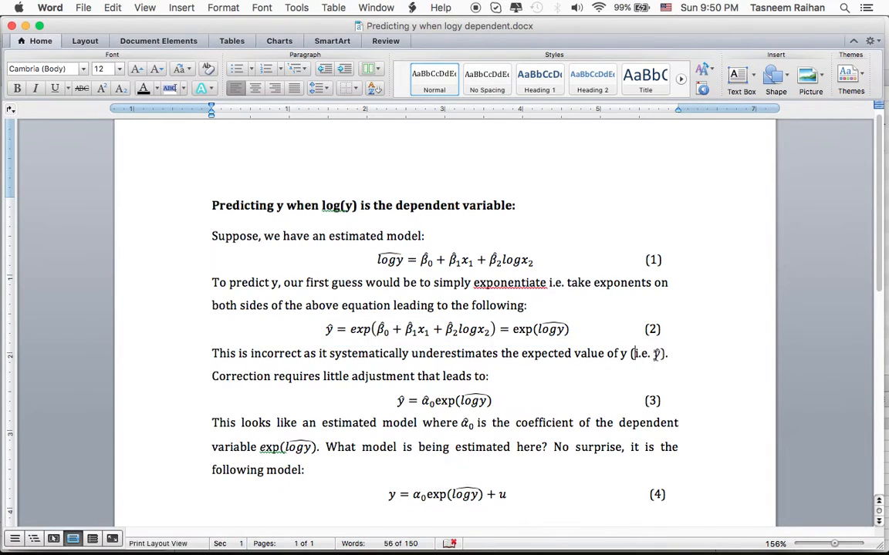
{"action": "left_click", "coordinate": [655, 354]}
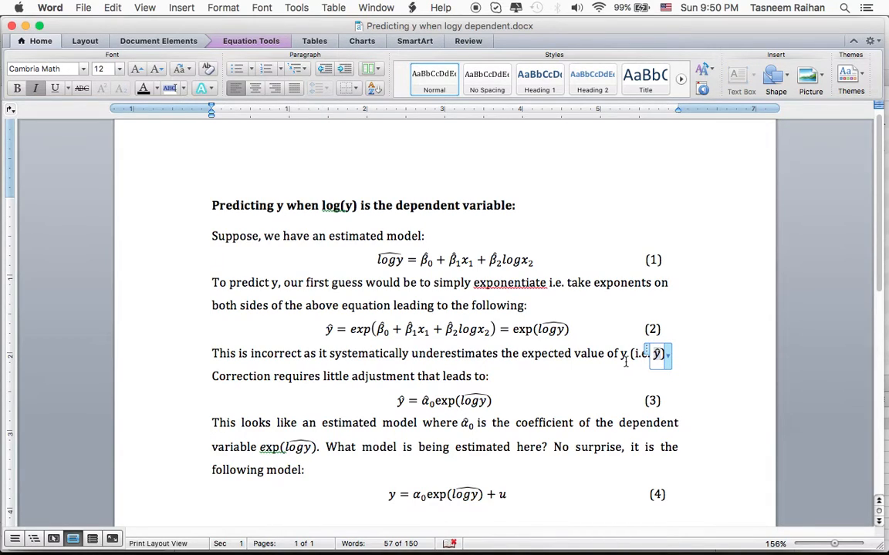
{"action": "left_click", "coordinate": [556, 380]}
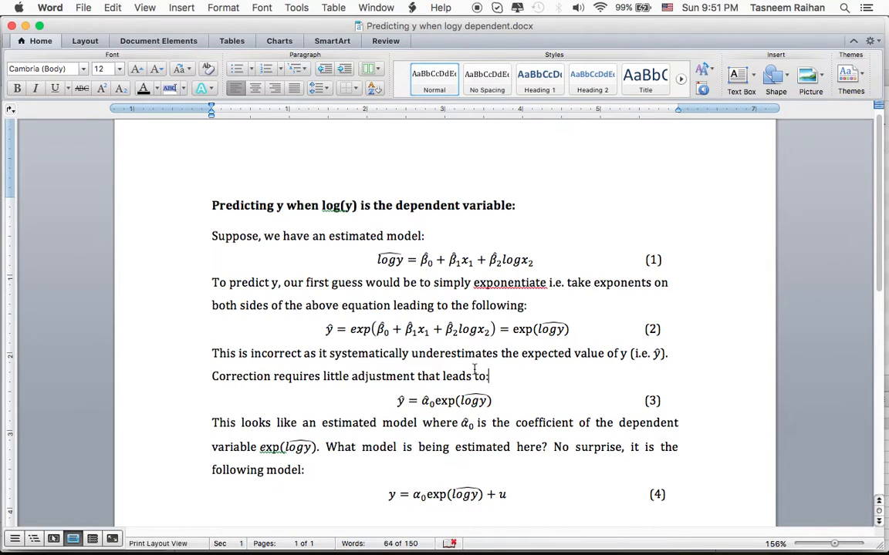
Examine the adjustment factor α̂0 and the exp(logy) term in equation (3), comparing them with equation (2).
{"action": "left_click", "coordinate": [397, 400]}
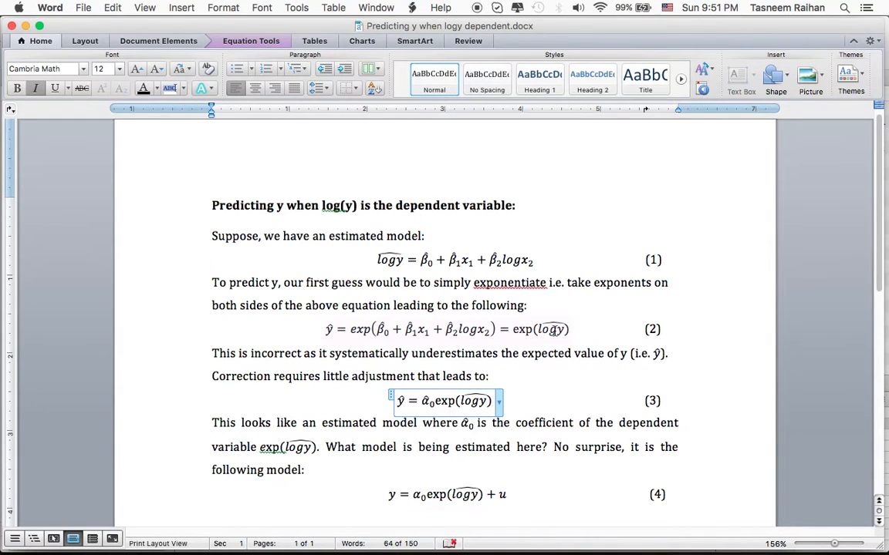
{"action": "double_click", "coordinate": [435, 406]}
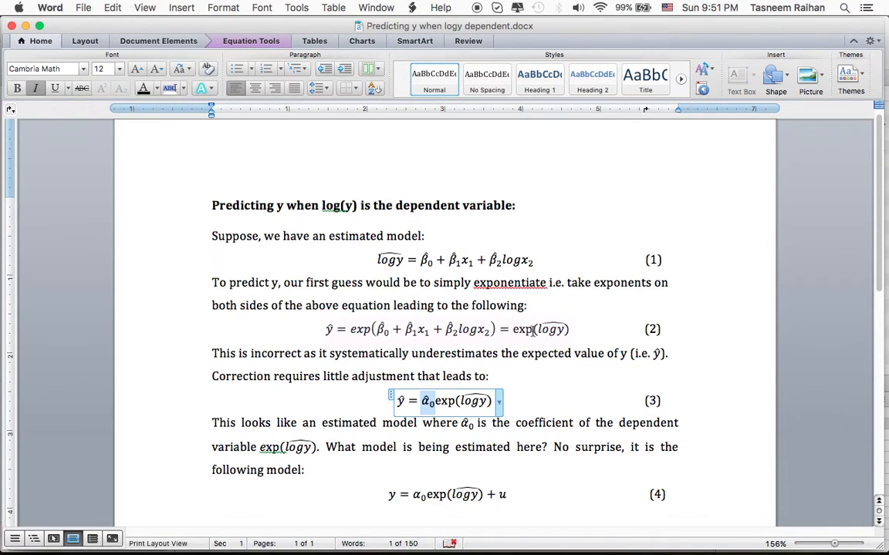
{"action": "double_click", "coordinate": [532, 331]}
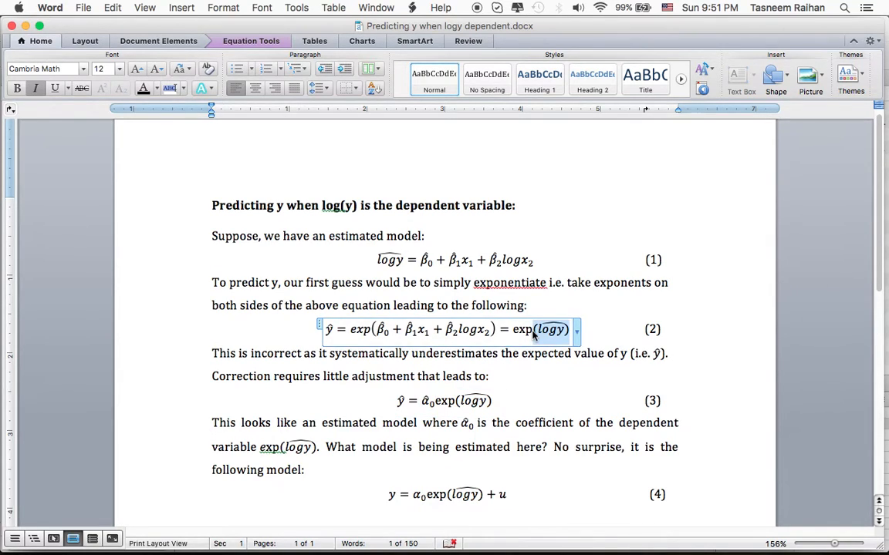
{"action": "double_click", "coordinate": [426, 401]}
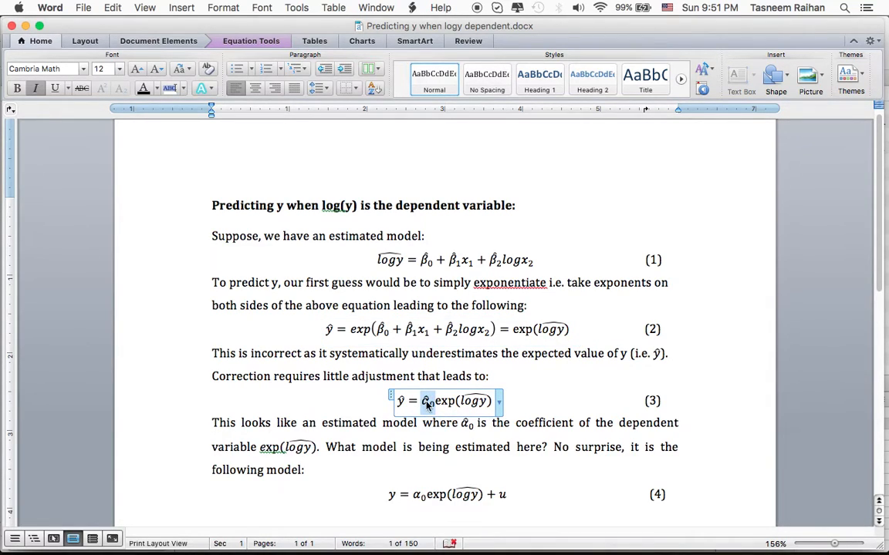
{"action": "left_click", "coordinate": [426, 402]}
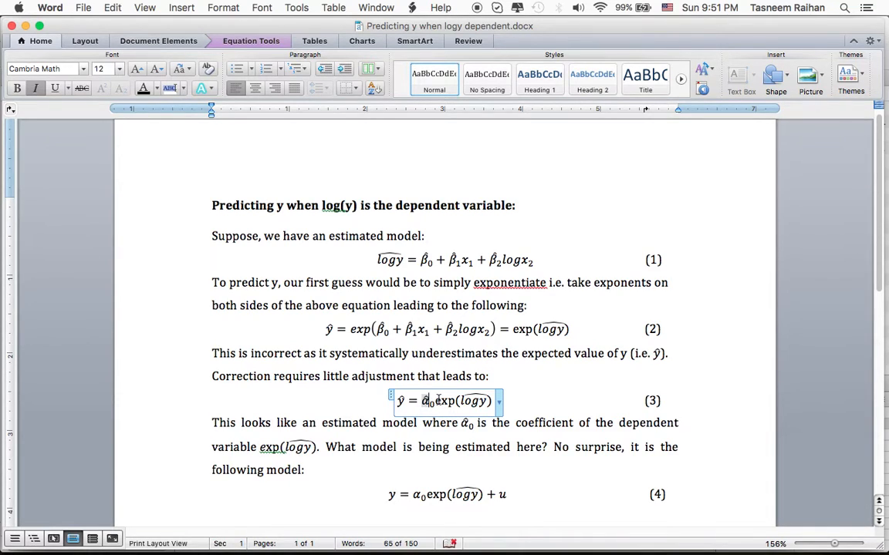
{"action": "left_click_drag", "start_coordinate": [436, 400], "coordinate": [486, 401]}
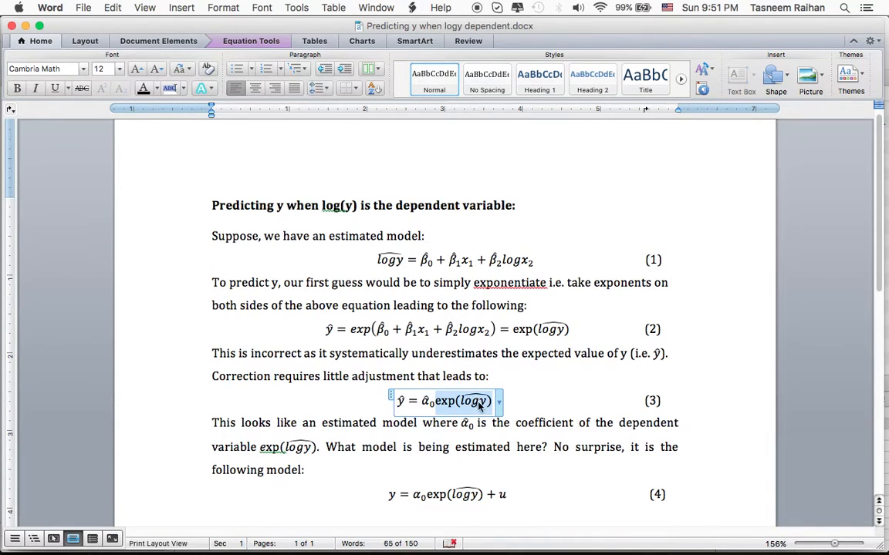
{"action": "left_click_drag", "start_coordinate": [434, 402], "coordinate": [426, 403]}
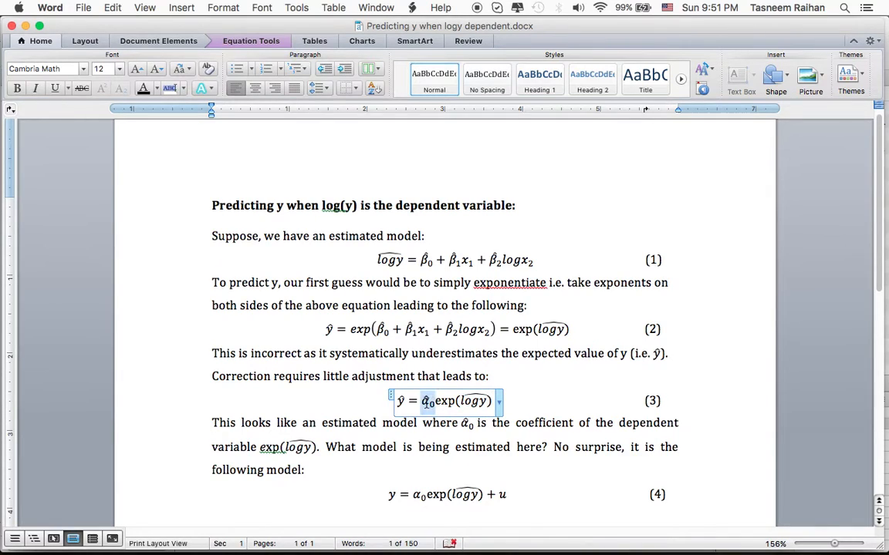
{"action": "left_click", "coordinate": [426, 405]}
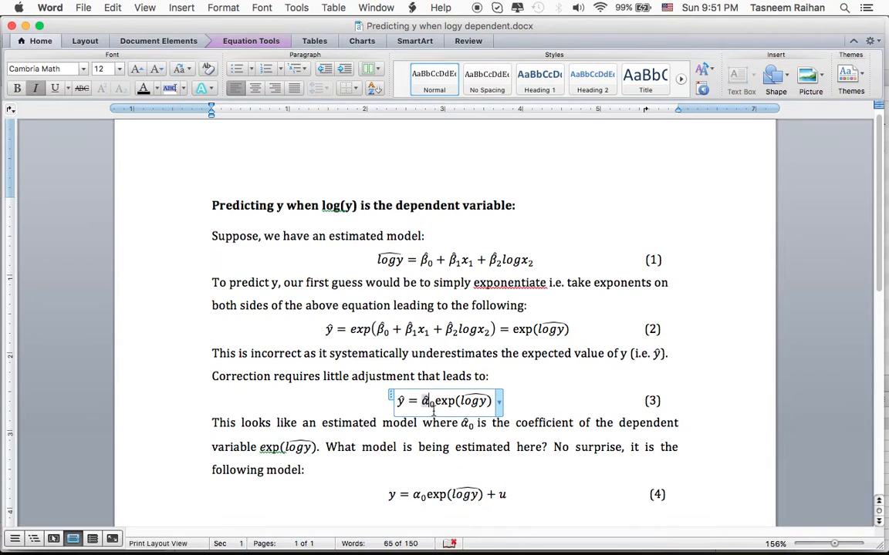
Read the paragraph below equation (3) and match its coefficient and variable to the terms in the equation.
{"action": "left_click", "coordinate": [449, 444]}
{"action": "left_click_drag", "start_coordinate": [436, 401], "coordinate": [460, 417]}
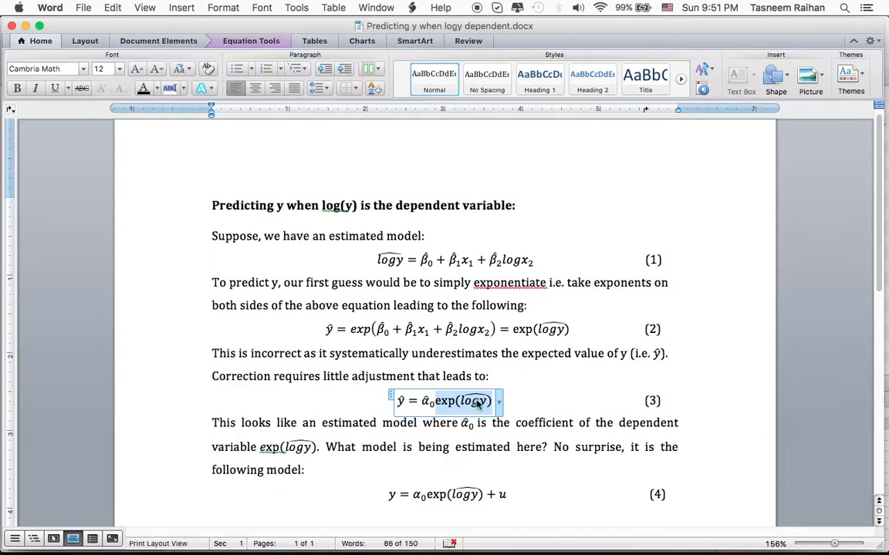
{"action": "left_click", "coordinate": [421, 422]}
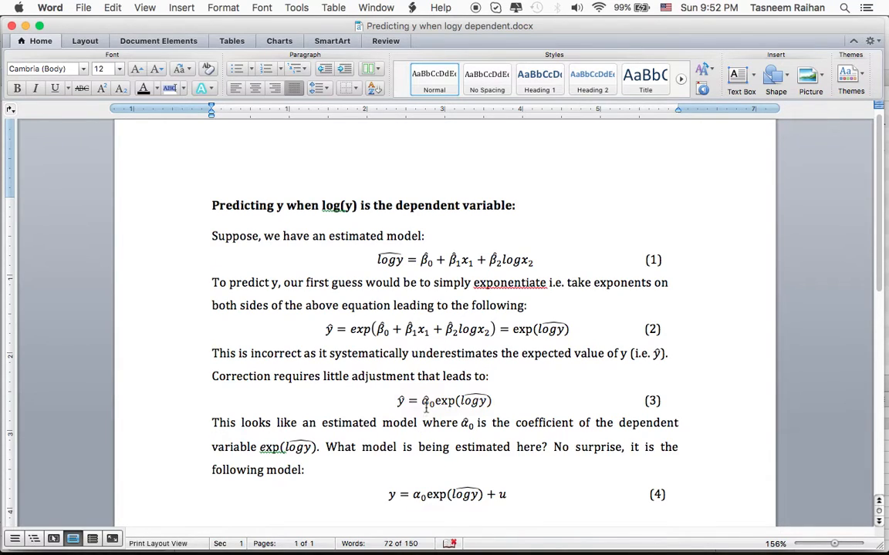
{"action": "left_click", "coordinate": [423, 401]}
{"action": "double_click", "coordinate": [425, 402]}
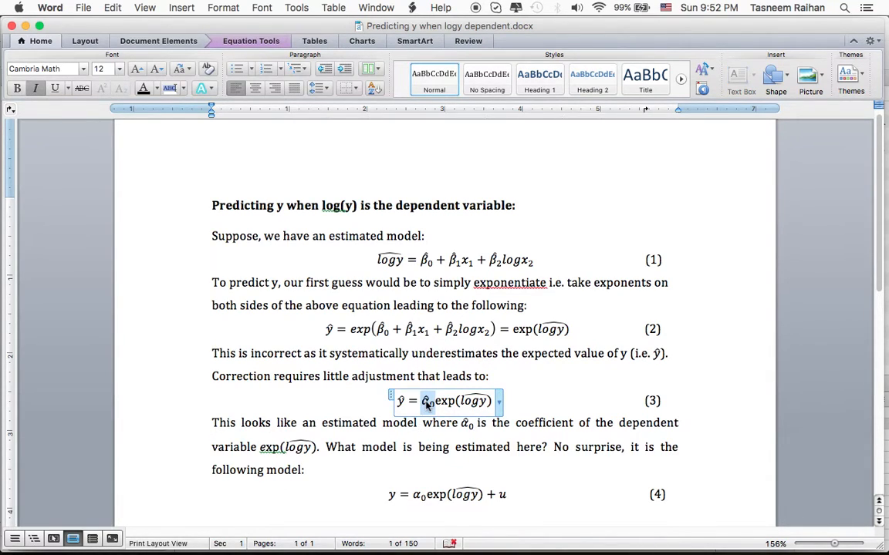
Examine the underlying model in equation (4) term by term: y, α0, exp(logy) and the error u.
{"action": "scroll", "coordinate": [426, 406], "scroll_direction": "down", "scroll_amount": 1}
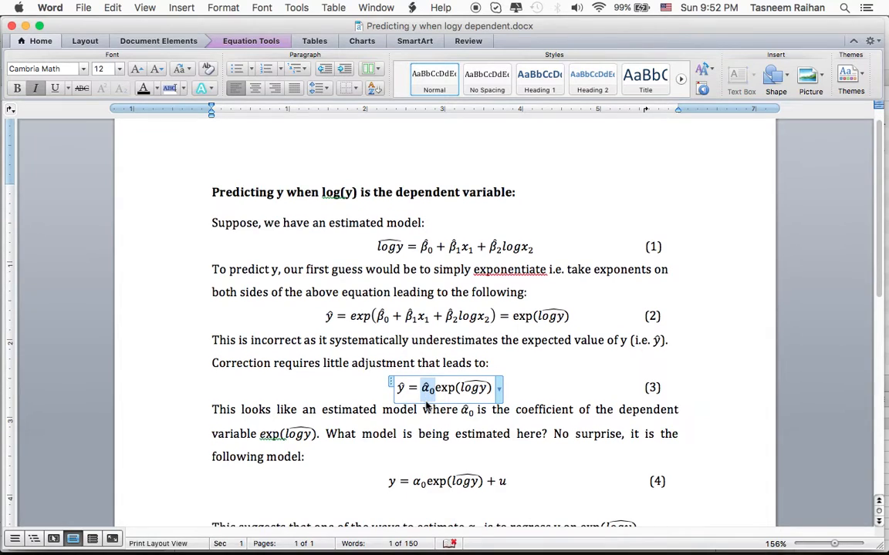
{"action": "scroll", "coordinate": [425, 407], "scroll_direction": "down", "scroll_amount": 5}
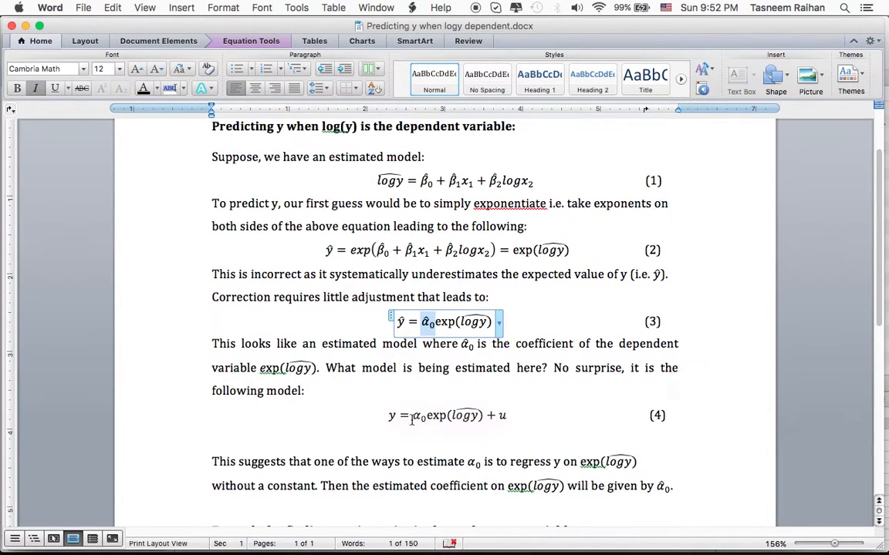
{"action": "left_click", "coordinate": [414, 417]}
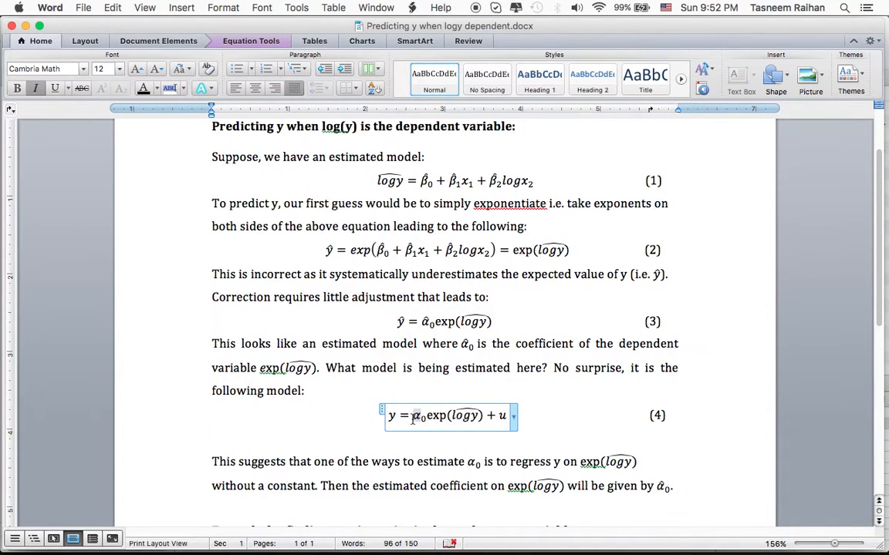
{"action": "left_click", "coordinate": [389, 415]}
{"action": "triple_click", "coordinate": [389, 415]}
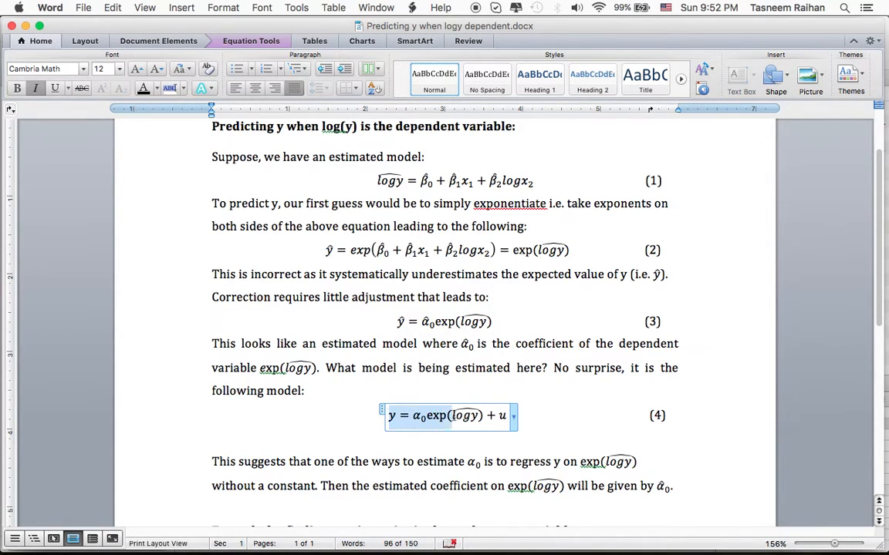
{"action": "left_click", "coordinate": [427, 424]}
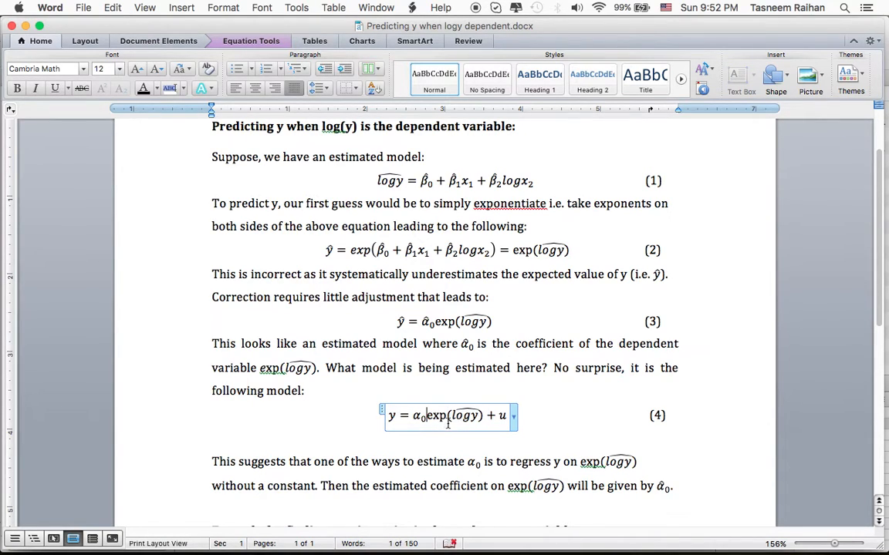
{"action": "left_click", "coordinate": [500, 421]}
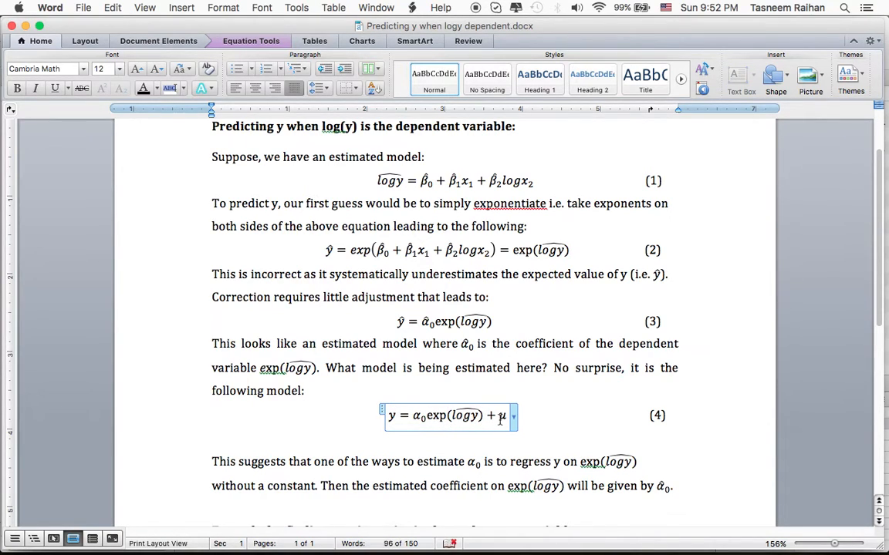
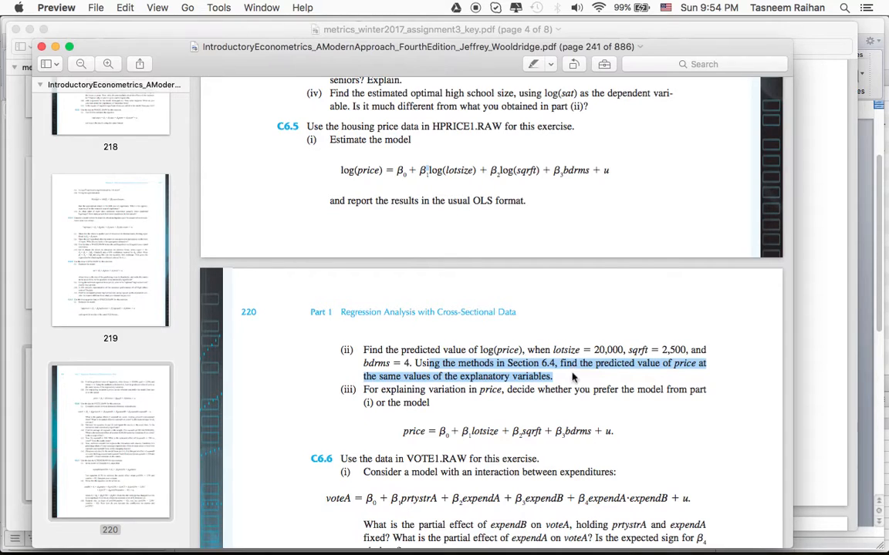
Compare the fitted logy term in equation (4) and ŷ in equation (3) in Word with the C6.5 part (ii) wording in Preview.
{"action": "key", "text": "super+Tab"}
{"action": "left_click", "coordinate": [457, 401]}
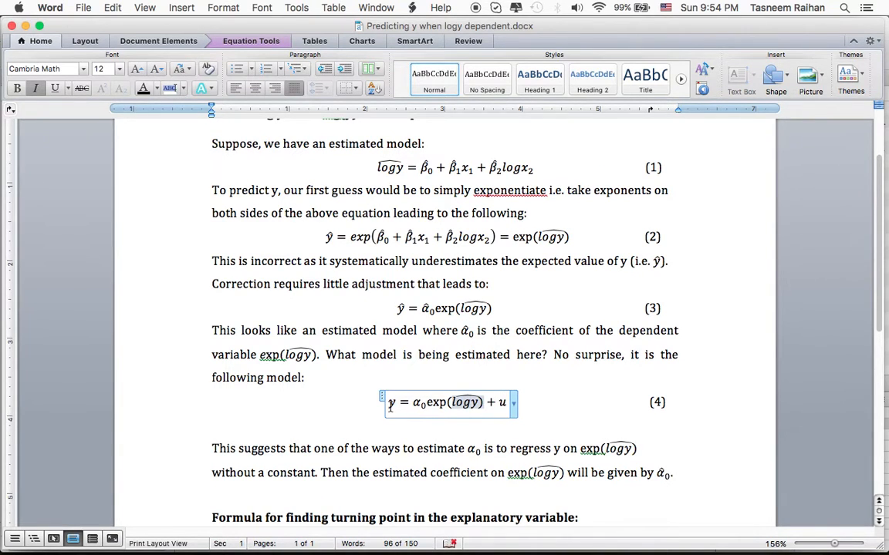
{"action": "left_click", "coordinate": [400, 309]}
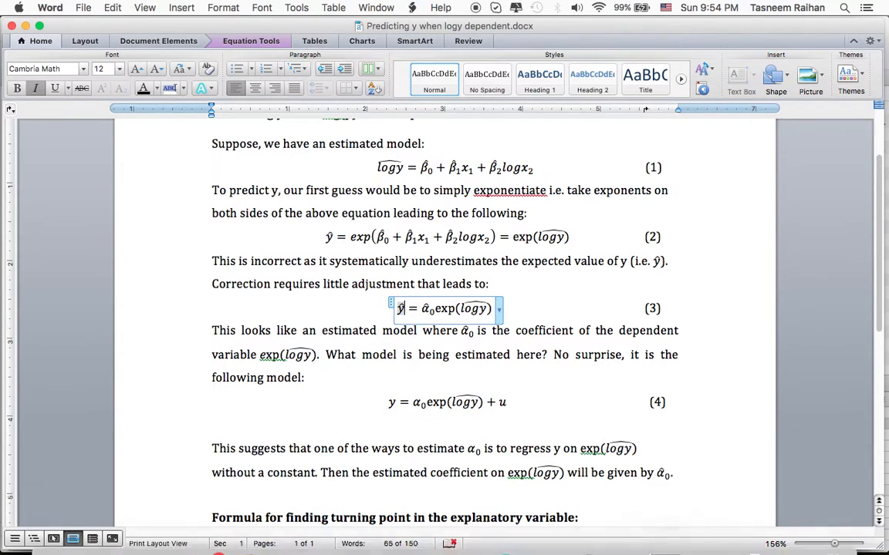
{"action": "key", "text": "super+Tab"}
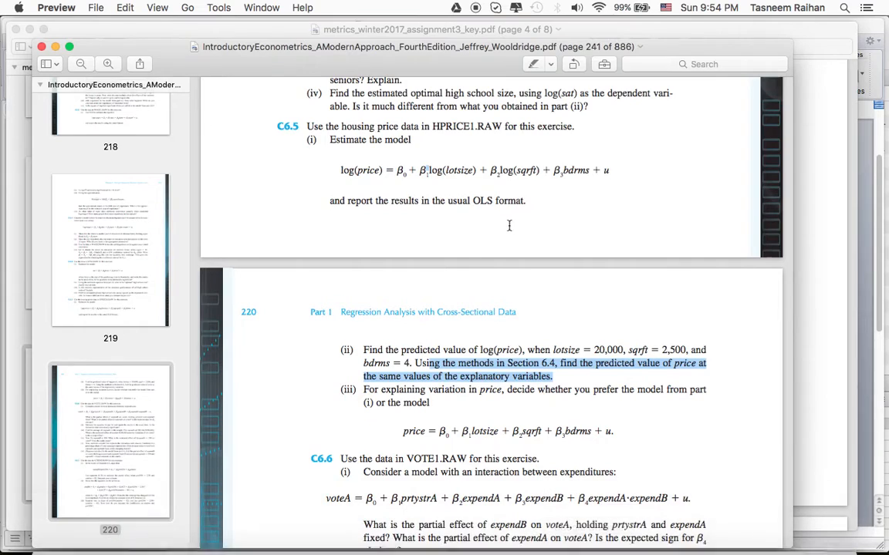
{"action": "left_click", "coordinate": [577, 356]}
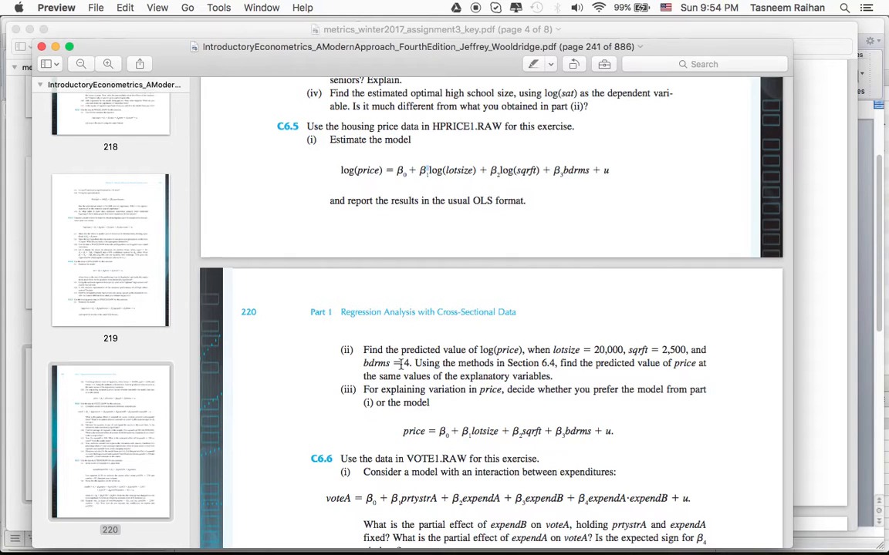
Examine the fitted logy term in equation (4) against the part (ii) values lotsize = 20,000, sqrft = 2,500 and bdrms = 4.
{"action": "key", "text": "super+Tab"}
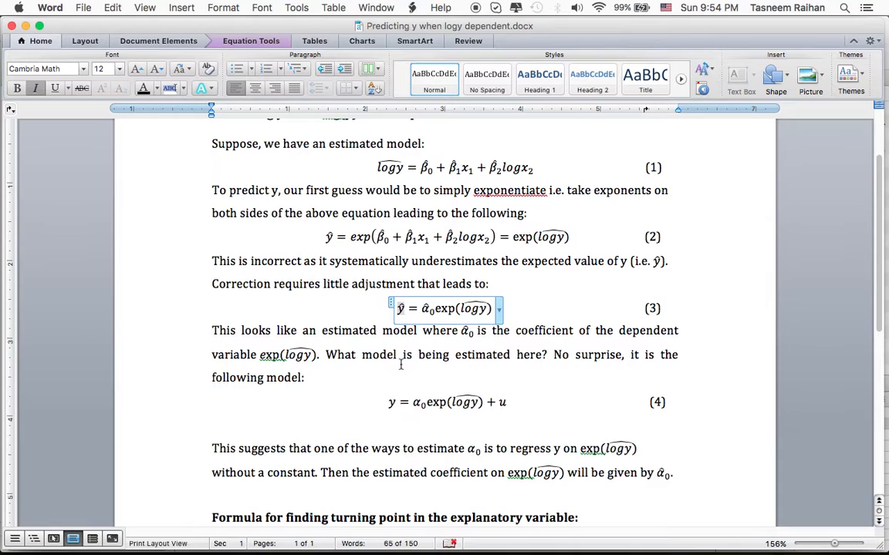
{"action": "left_click", "coordinate": [455, 402]}
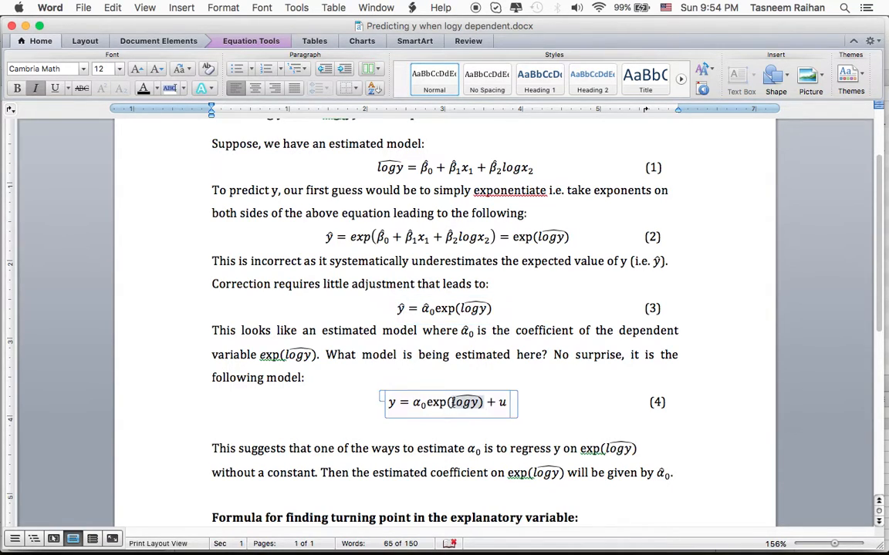
{"action": "left_click_drag", "start_coordinate": [453, 402], "coordinate": [476, 403]}
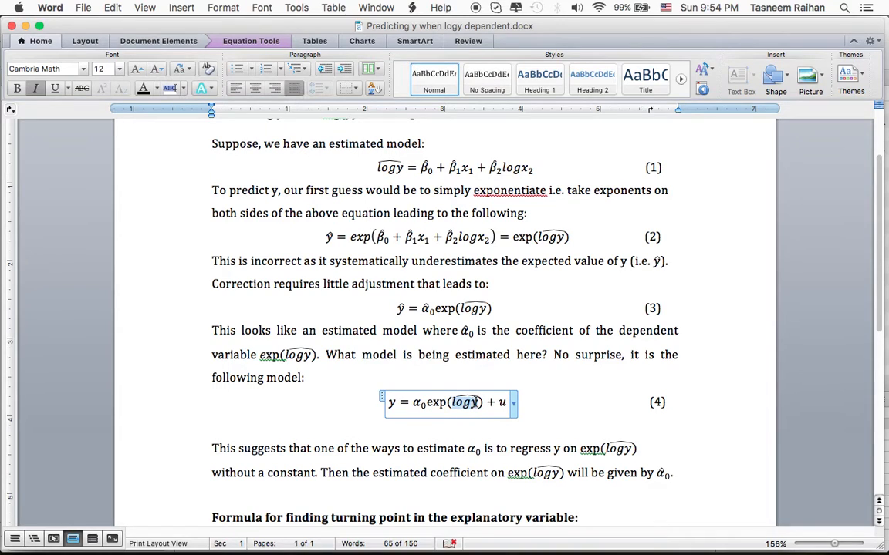
{"action": "key", "text": "super+Tab"}
{"action": "left_click_drag", "start_coordinate": [553, 351], "coordinate": [414, 362]}
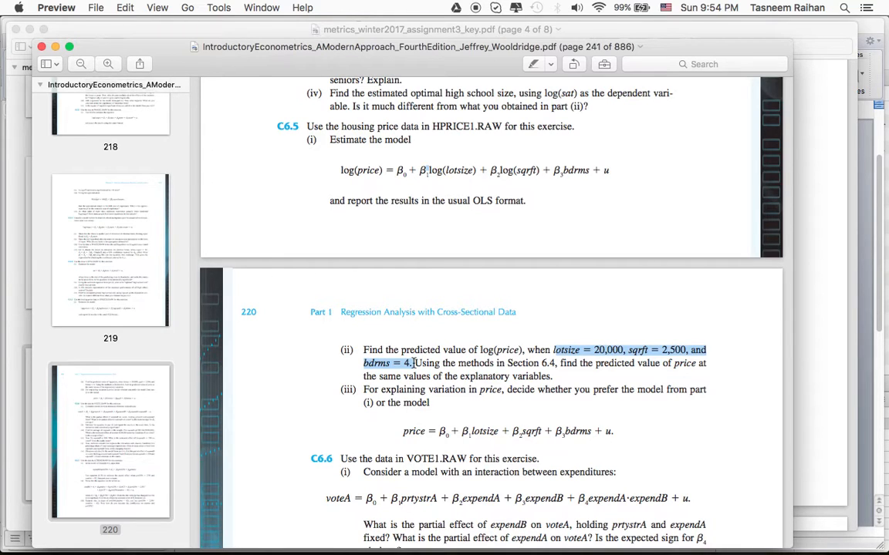
Bring up metrics_winter2017_assignment3_key.pdf in Preview and examine the predicted log price calculation for part (ii).
{"action": "key", "text": "super+Tab"}
{"action": "key", "text": "super+Tab"}
{"action": "key", "text": "super+Tab"}
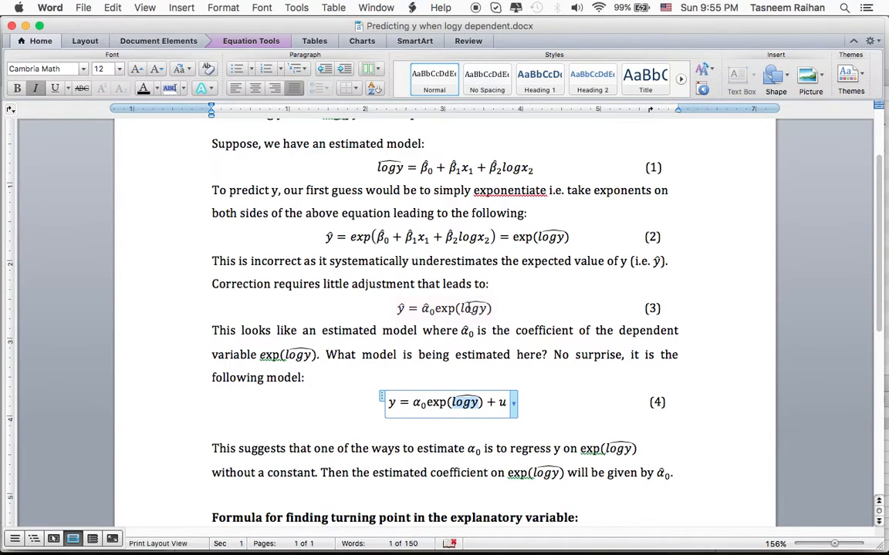
{"action": "left_click", "coordinate": [372, 8]}
{"action": "left_click", "coordinate": [381, 62]}
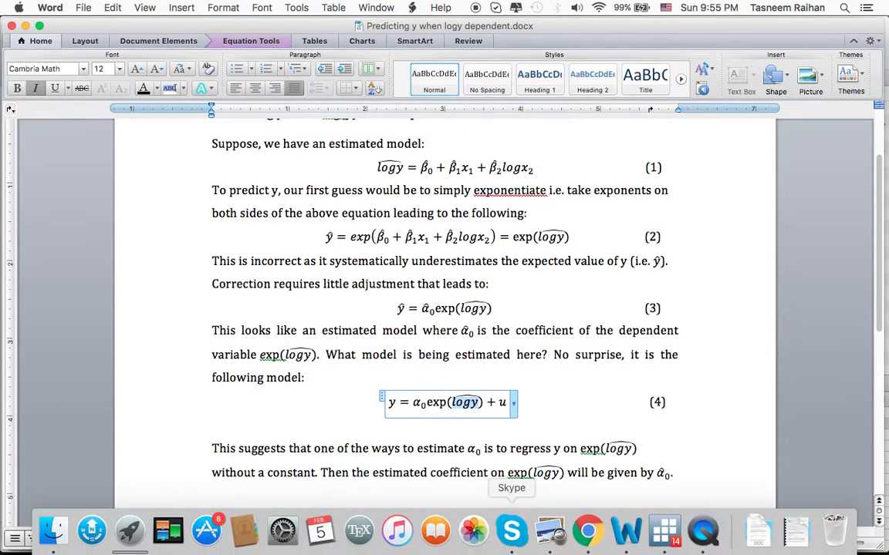
{"action": "left_click", "coordinate": [565, 543]}
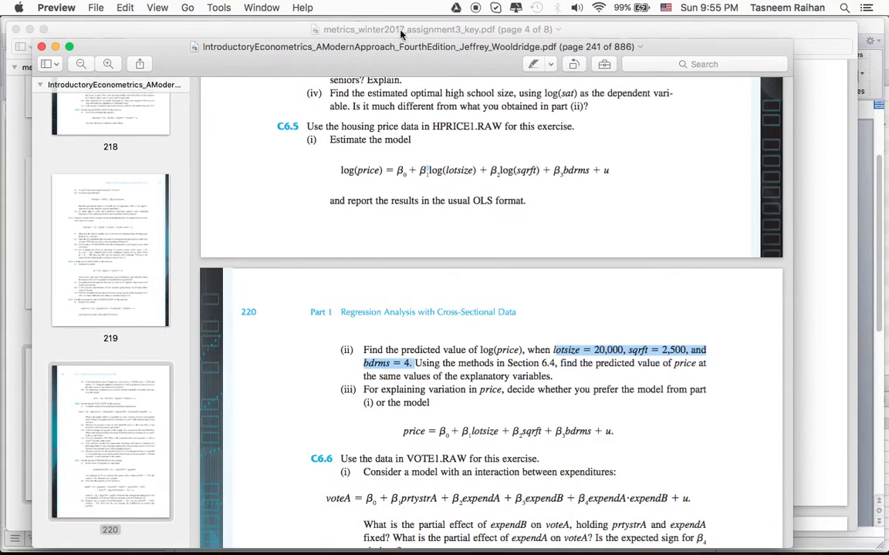
{"action": "left_click", "coordinate": [261, 7]}
{"action": "left_click", "coordinate": [288, 93]}
{"action": "left_click_drag", "start_coordinate": [322, 367], "coordinate": [700, 370]}
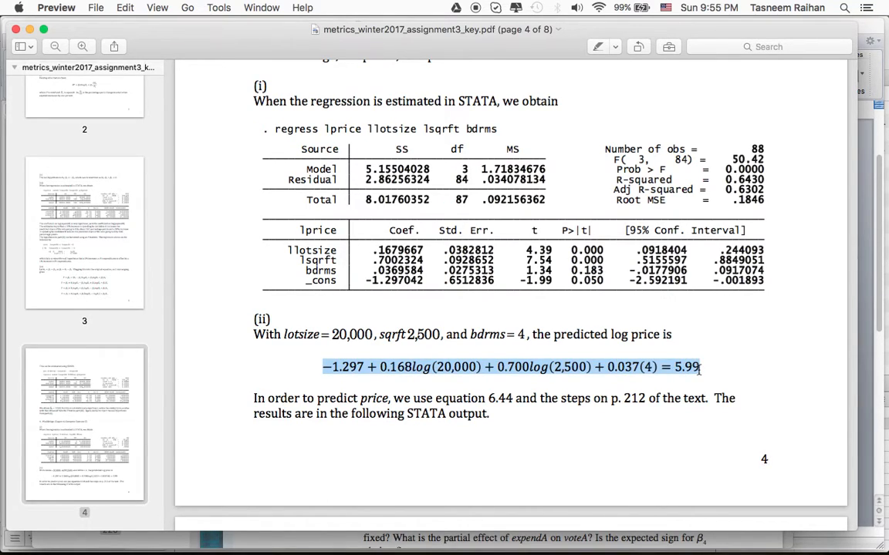
{"action": "left_click", "coordinate": [699, 370]}
Revisit part (ii) in the Wooldridge textbook PDF, and return to Word to examine α0 in equation (4).
{"action": "left_click", "coordinate": [260, 8]}
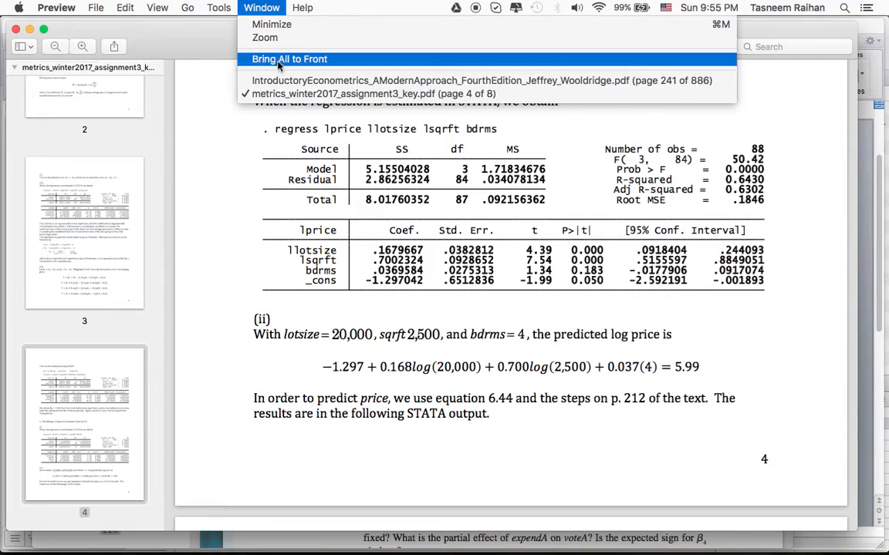
{"action": "left_click", "coordinate": [309, 80]}
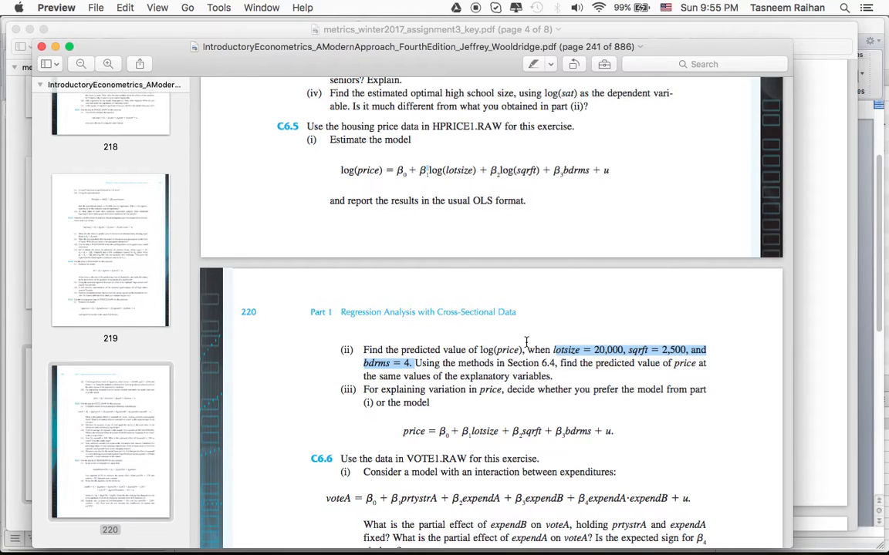
{"action": "left_click", "coordinate": [254, 7]}
{"action": "left_click", "coordinate": [290, 46]}
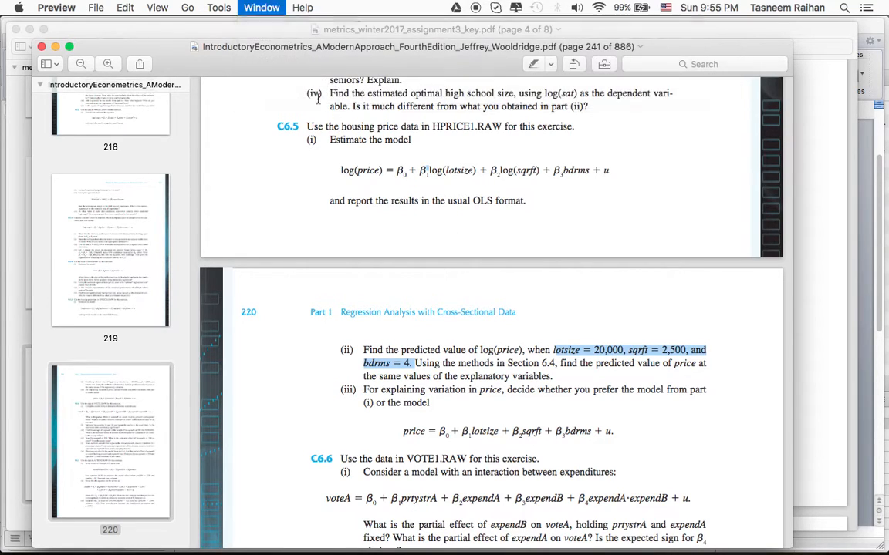
{"action": "left_click", "coordinate": [631, 538]}
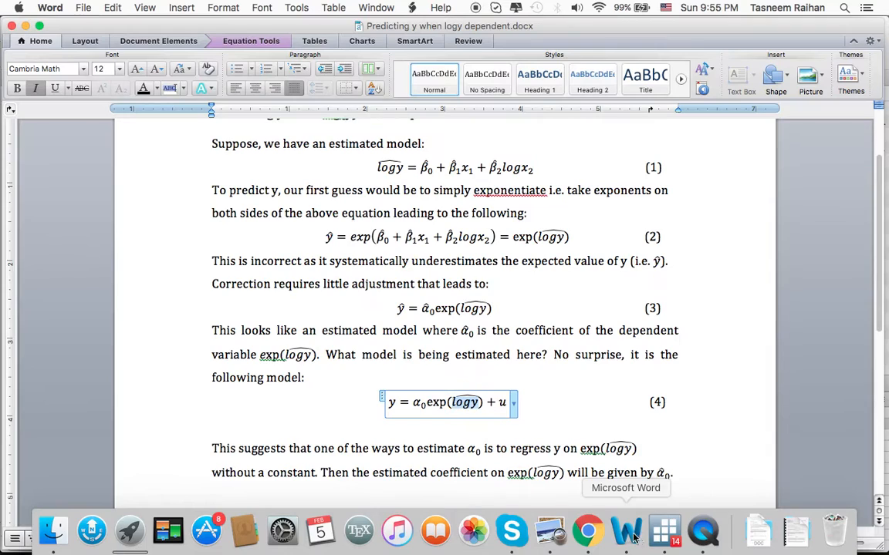
{"action": "left_click", "coordinate": [425, 401]}
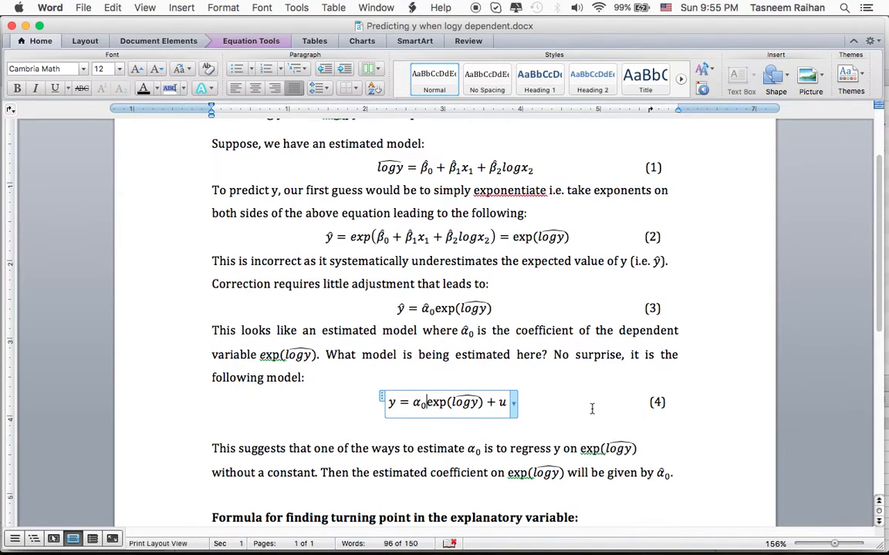
{"action": "mouse_move", "coordinate": [594, 543]}
{"action": "left_click", "coordinate": [788, 531]}
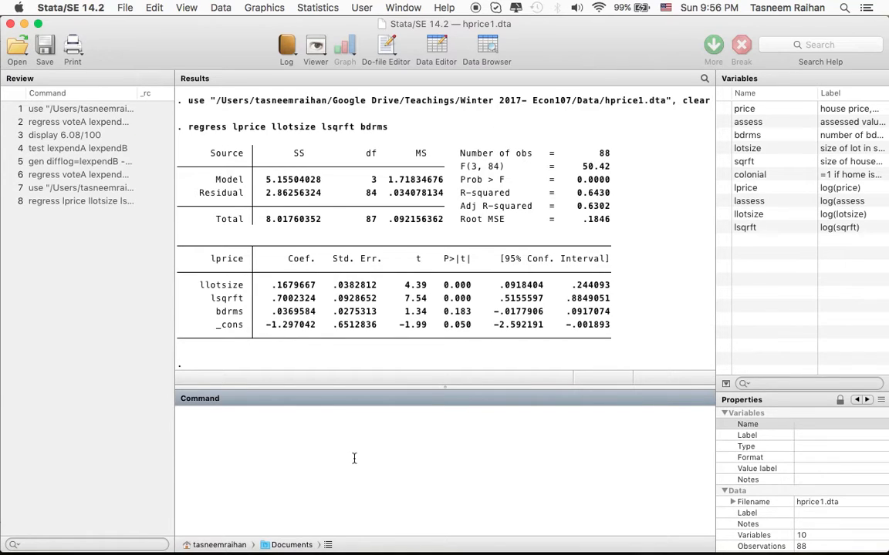
{"action": "type", "text": "regress"}
{"action": "key", "text": "super+Tab"}
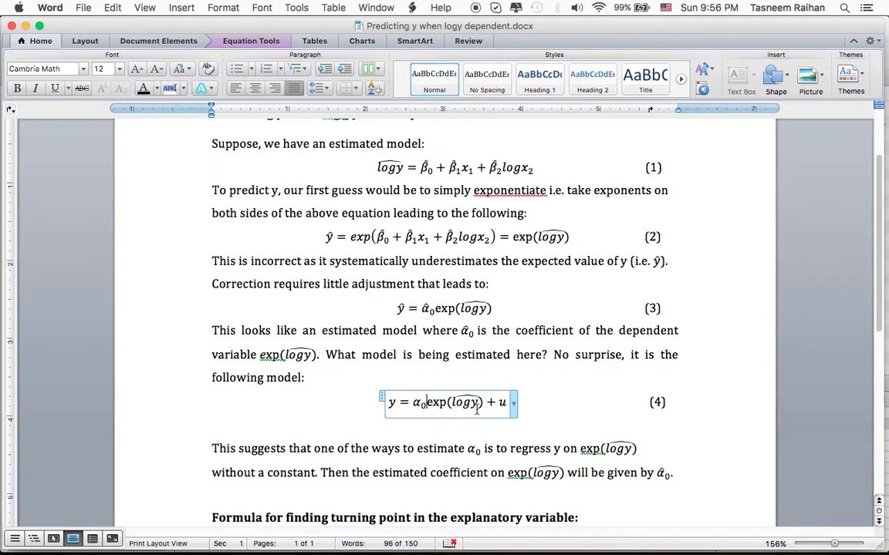
{"action": "key", "text": "super+Tab"}
{"action": "type", "text": "price"}
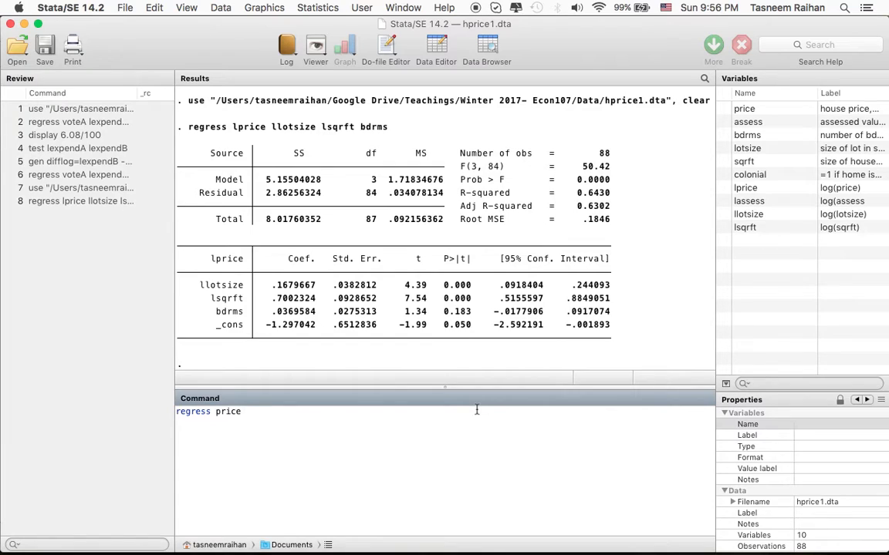
{"action": "key", "text": "super+Tab"}
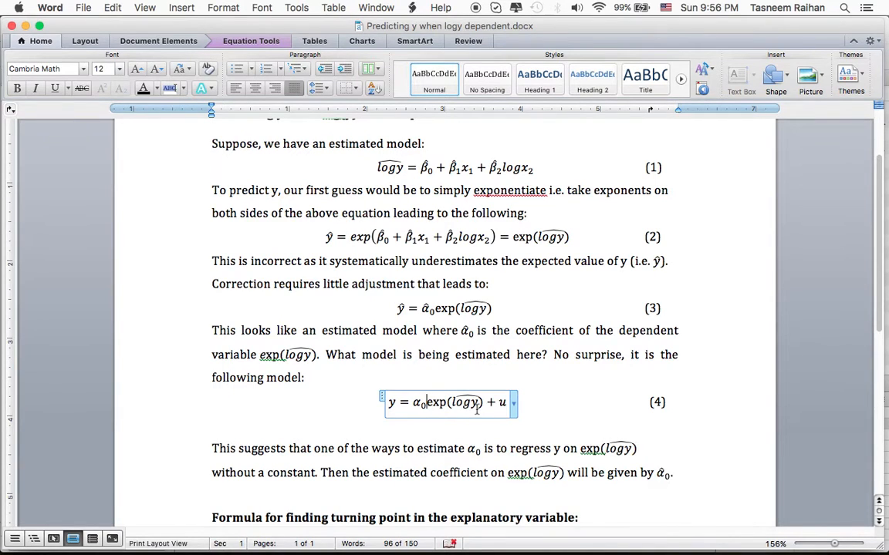
{"action": "key", "text": "super+Tab"}
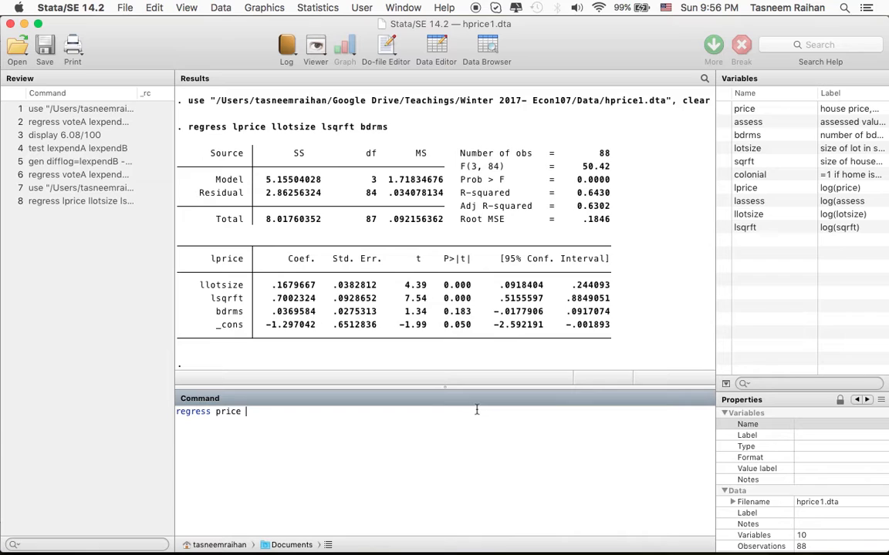
{"action": "key", "text": "super+Tab"}
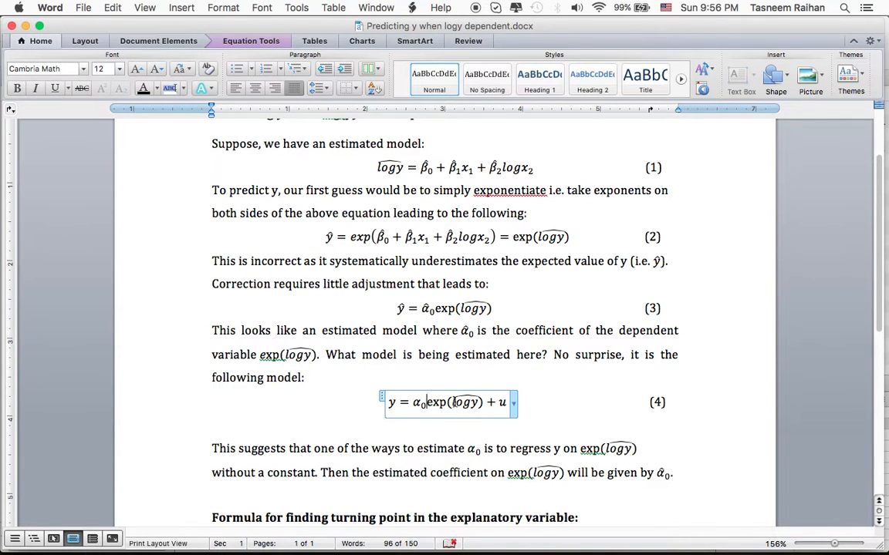
{"action": "left_click", "coordinate": [465, 402]}
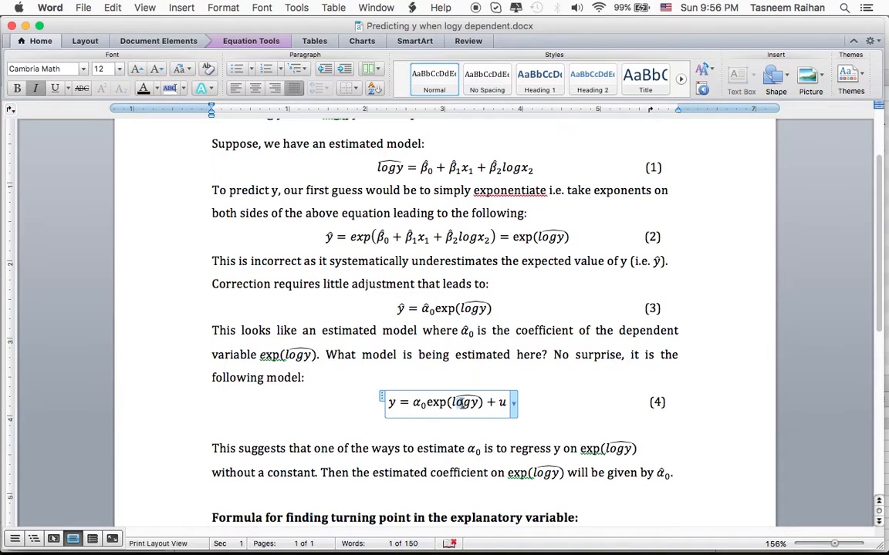
{"action": "key", "text": "super+Tab"}
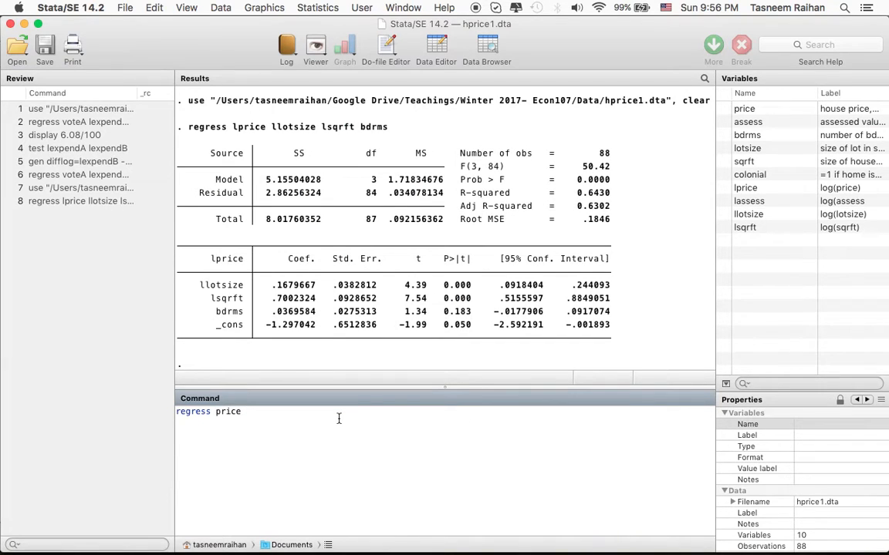
{"action": "key", "text": "super+a"}
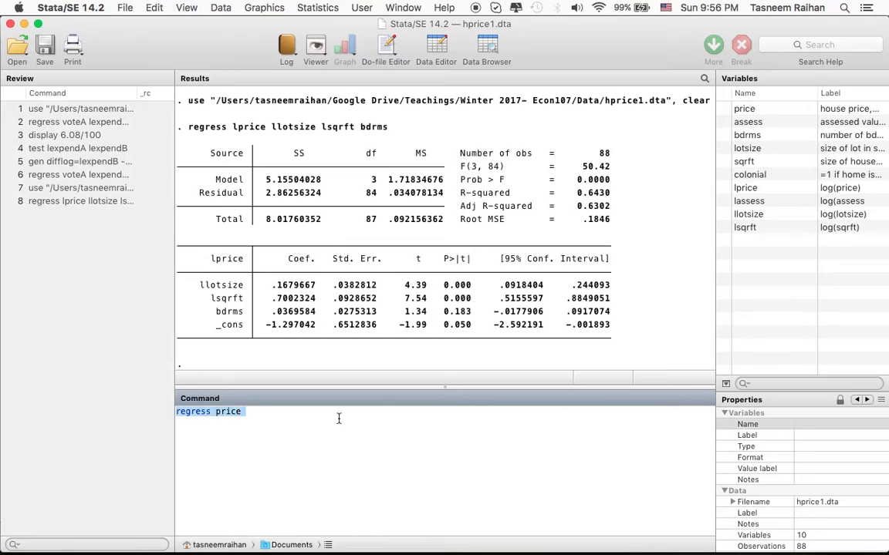
{"action": "key", "text": "BackSpace"}
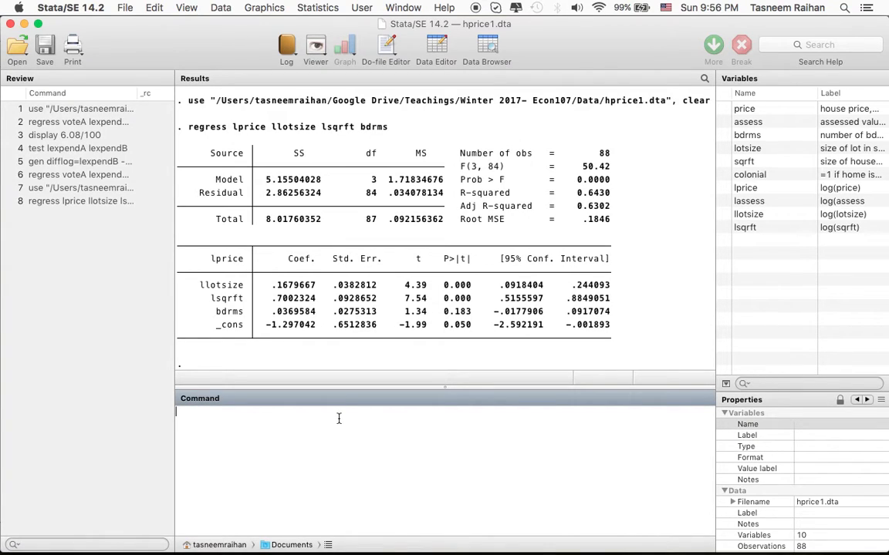
{"action": "type", "text": "ge"}
{"action": "key", "text": "BackSpace"}
{"action": "key", "text": "BackSpace"}
Recheck equation (4) in Word and enter the Stata command predict lpricehat, xb without running it.
{"action": "key", "text": "super+Tab"}
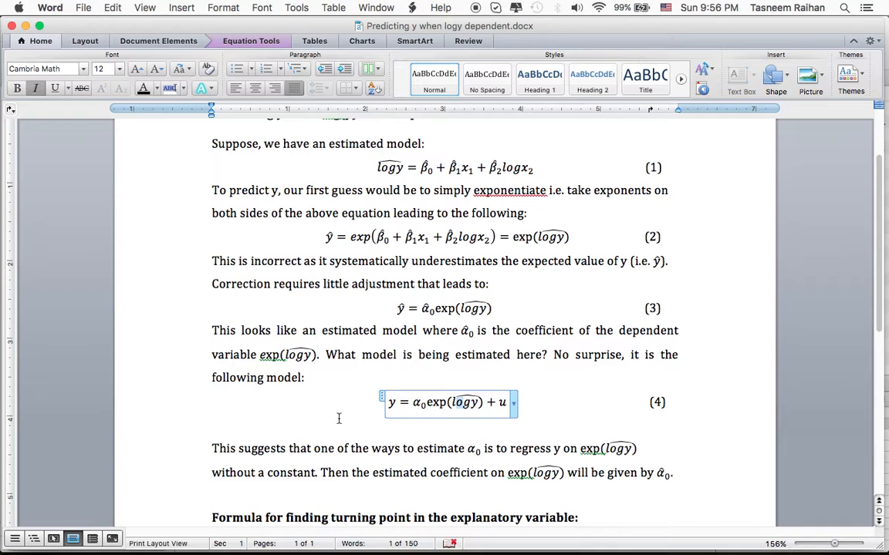
{"action": "key", "text": "super+Tab"}
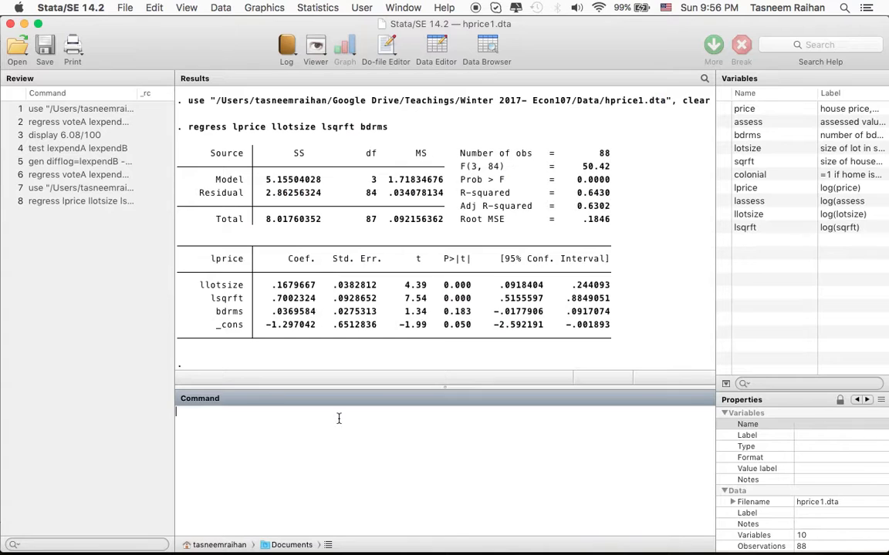
{"action": "type", "text": "predict lpricehat, xb"}
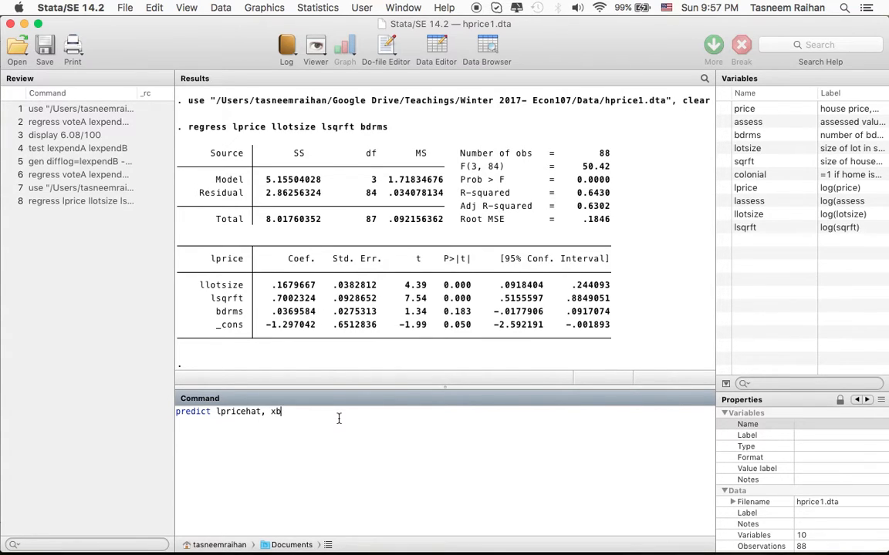
Examine the xb option in the predict command.
{"action": "left_click_drag", "start_coordinate": [280, 412], "coordinate": [273, 411]}
{"action": "left_click_drag", "start_coordinate": [272, 411], "coordinate": [285, 412]}
{"action": "left_click", "coordinate": [286, 412]}
{"action": "left_click_drag", "start_coordinate": [284, 412], "coordinate": [272, 412]}
Compare the predict command in Stata with the fitted logy term in equation (4) of the Word document.
{"action": "key", "text": "super+Tab"}
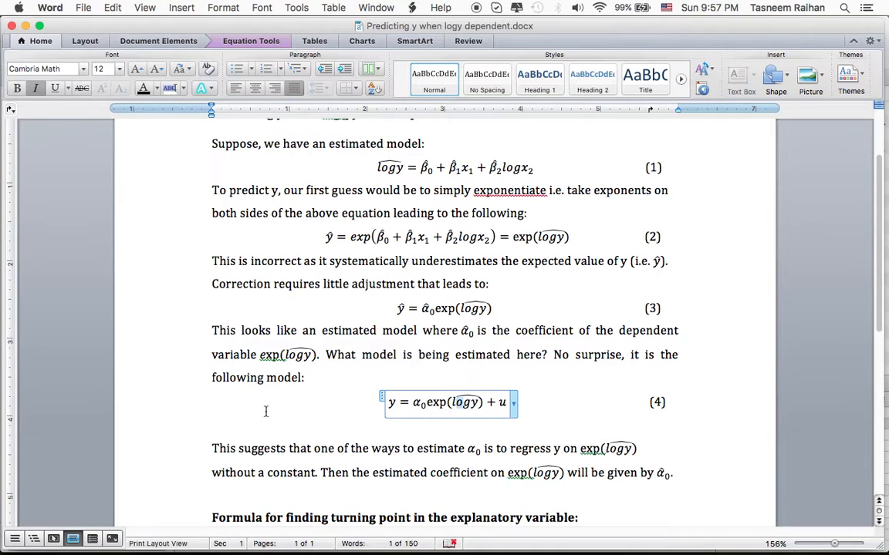
{"action": "key", "text": "super+Tab"}
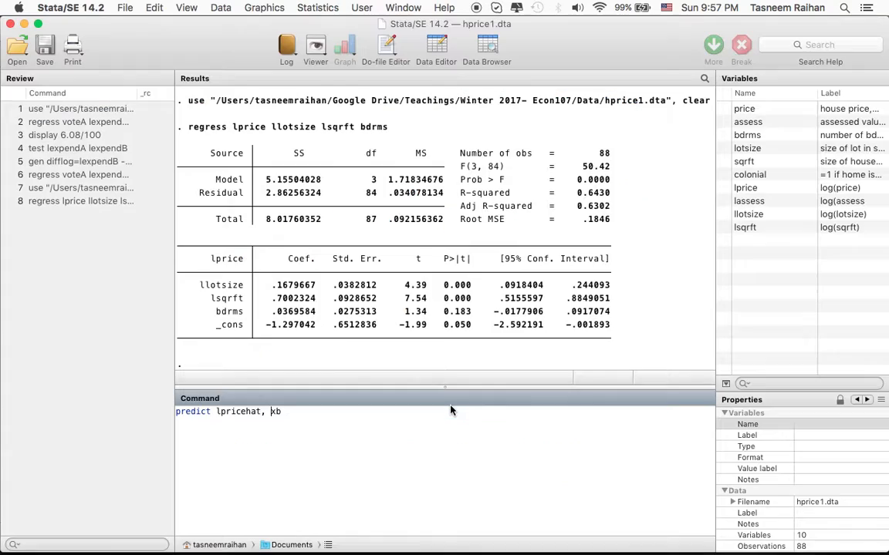
{"action": "key", "text": "super+Tab"}
{"action": "left_click_drag", "start_coordinate": [451, 405], "coordinate": [479, 402]}
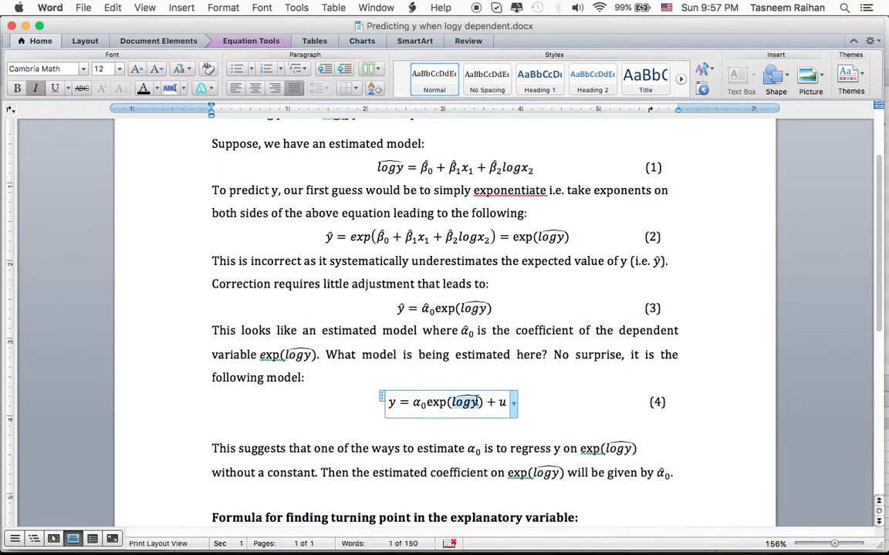
{"action": "key", "text": "super+Tab"}
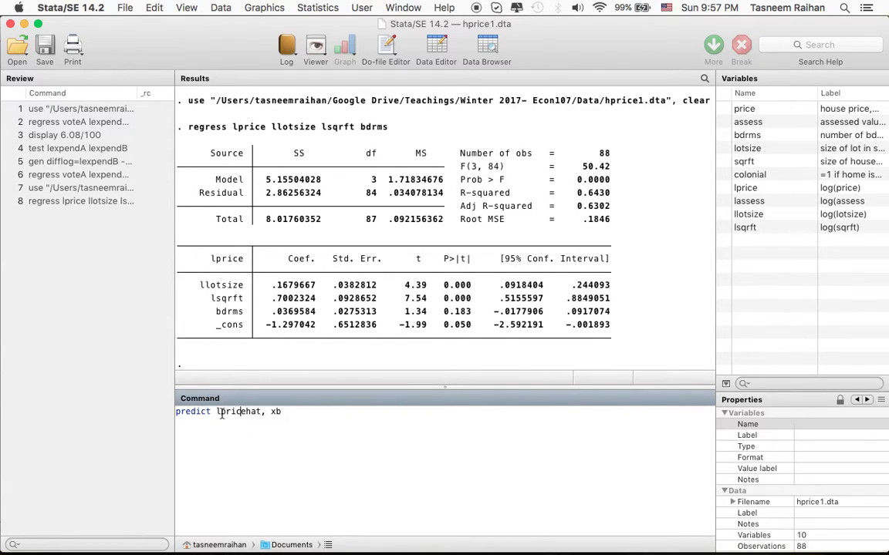
Examine the variable name lpricehat and the xb option, and highlight the whole predict command.
{"action": "left_click_drag", "start_coordinate": [216, 413], "coordinate": [264, 413]}
{"action": "left_click", "coordinate": [262, 413]}
{"action": "left_click_drag", "start_coordinate": [262, 413], "coordinate": [217, 412]}
{"action": "left_click", "coordinate": [228, 412]}
{"action": "left_click", "coordinate": [290, 417]}
{"action": "left_click_drag", "start_coordinate": [290, 416], "coordinate": [270, 413]}
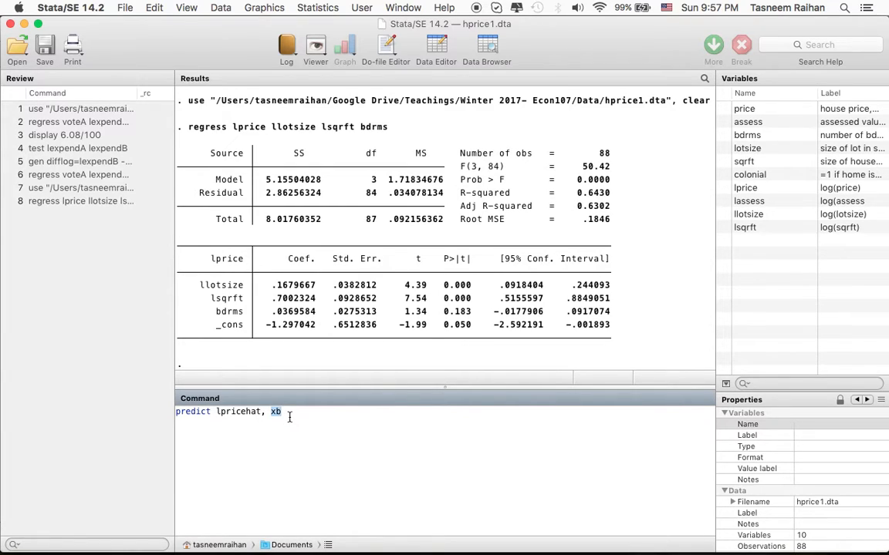
{"action": "triple_click", "coordinate": [217, 413]}
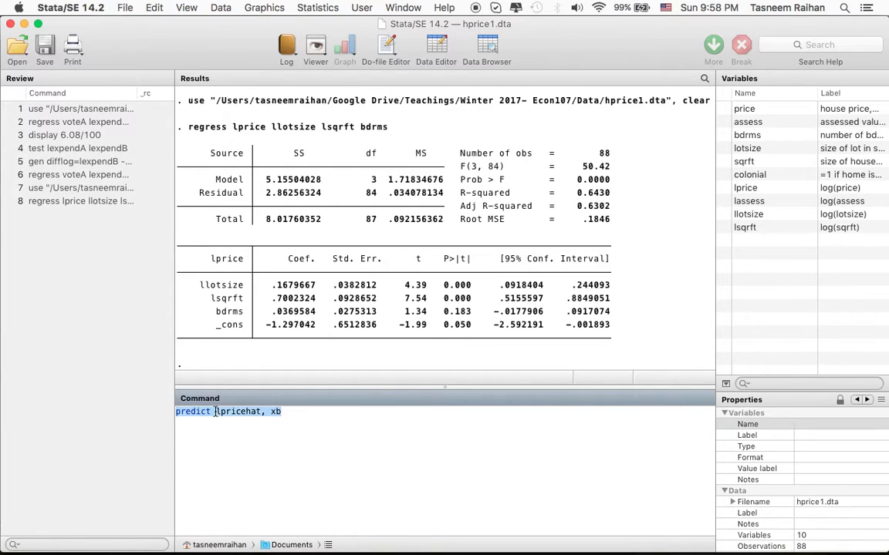
Review the regress command and its dependent variable lprice, and run predict lpricehat, xb to generate the fitted log prices.
{"action": "left_click_drag", "start_coordinate": [189, 127], "coordinate": [389, 129]}
{"action": "left_click", "coordinate": [387, 131]}
{"action": "left_click", "coordinate": [195, 129]}
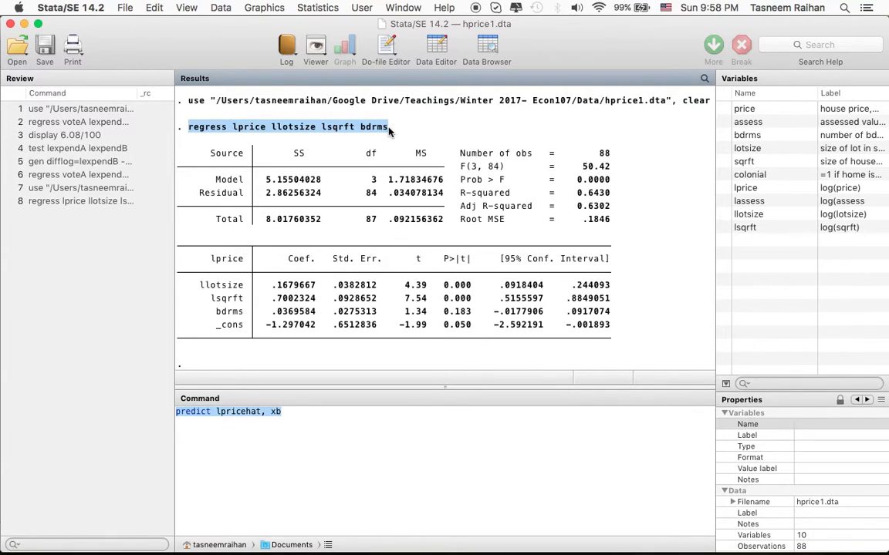
{"action": "left_click", "coordinate": [389, 131]}
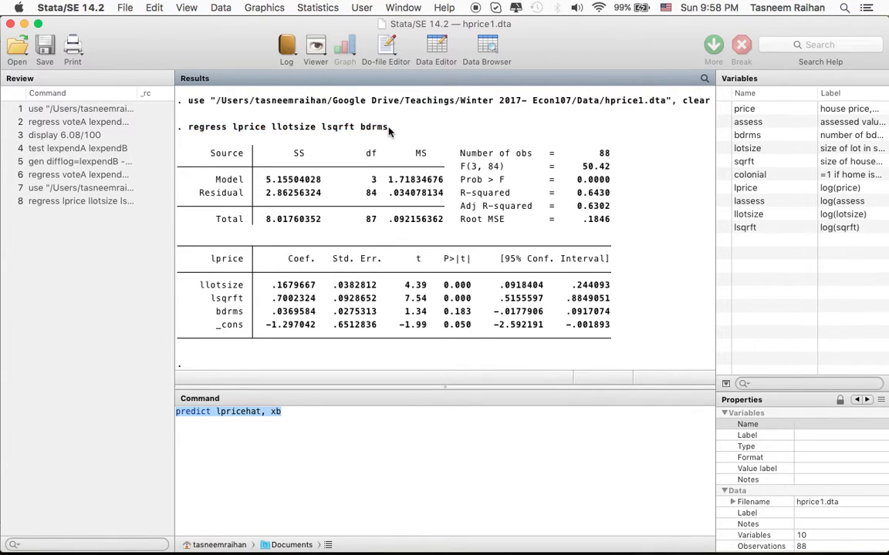
{"action": "double_click", "coordinate": [236, 128]}
{"action": "left_click", "coordinate": [290, 415]}
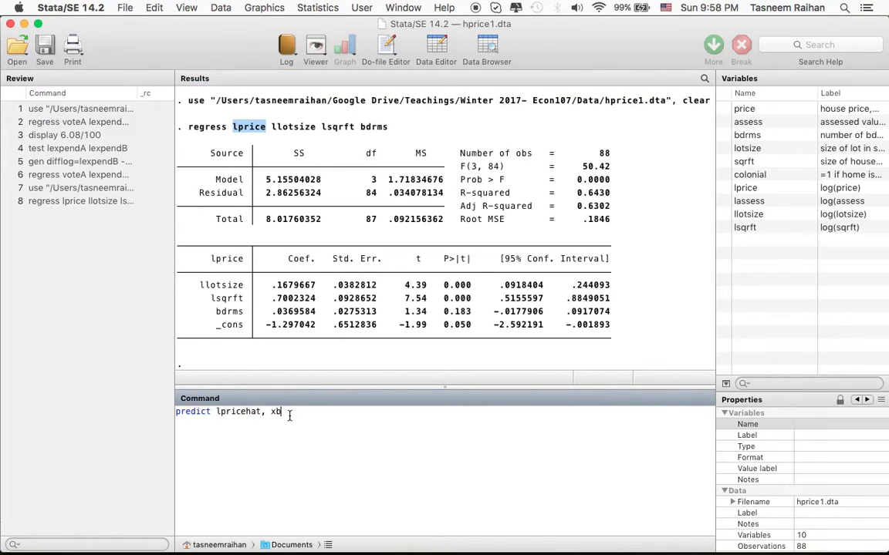
{"action": "key", "text": "Return"}
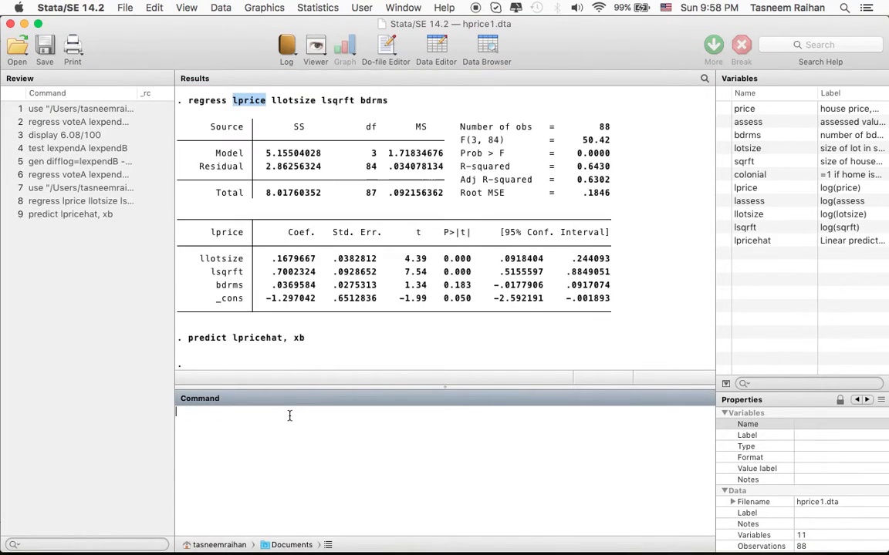
Inspect the new lpricehat variable's label and properties, and relate them to the xb option in the executed predict command.
{"action": "left_click", "coordinate": [761, 244]}
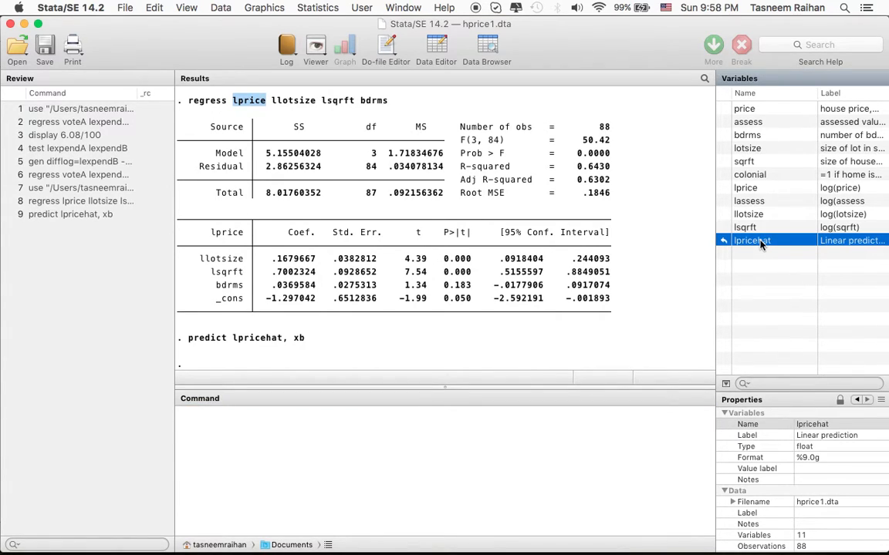
{"action": "left_click", "coordinate": [818, 258]}
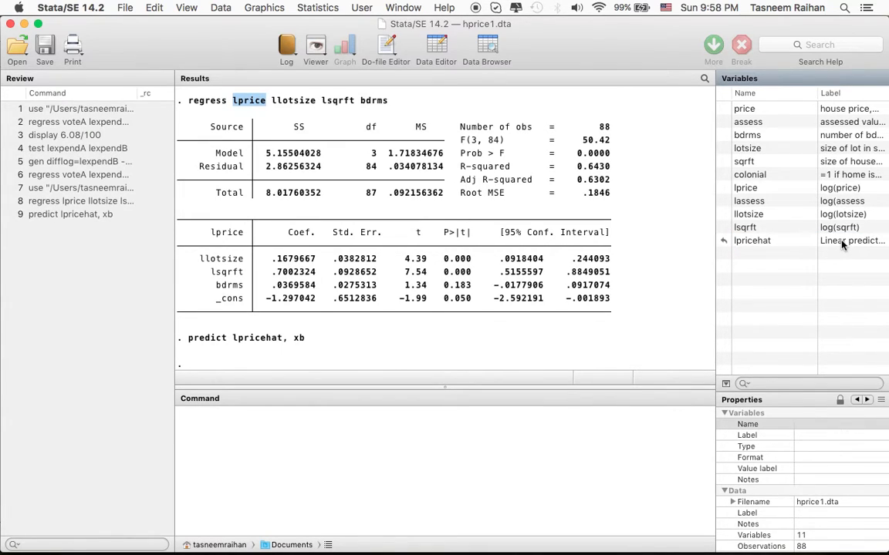
{"action": "left_click", "coordinate": [843, 242]}
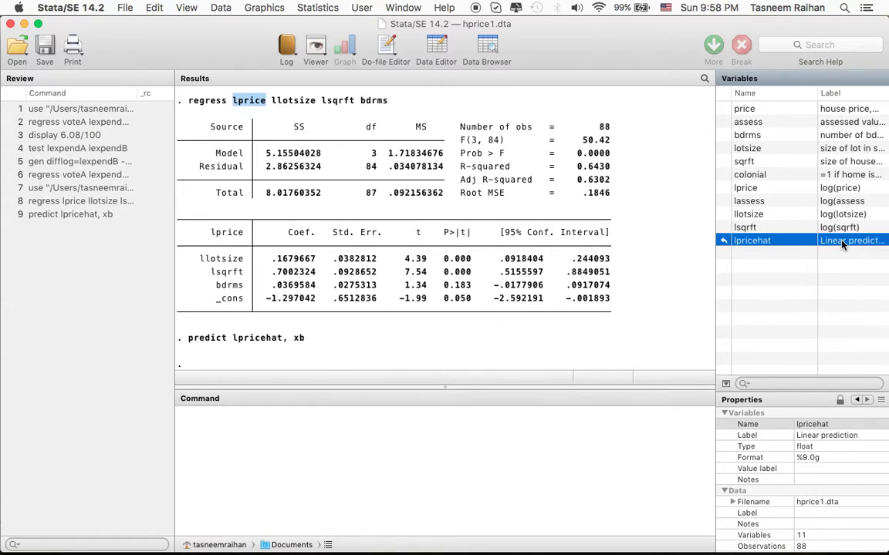
{"action": "left_click", "coordinate": [806, 438]}
{"action": "double_click", "coordinate": [298, 338]}
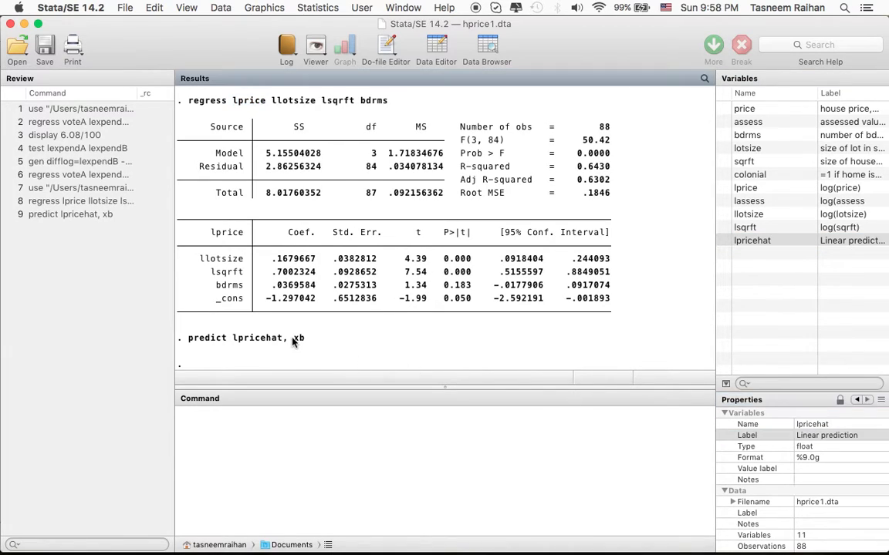
{"action": "left_click", "coordinate": [296, 341]}
{"action": "double_click", "coordinate": [297, 339]}
Check equation (4) in the Word document and generate the exponentiated fitted values in Stata with gen mhat=exp(lpricehat).
{"action": "left_click", "coordinate": [256, 429]}
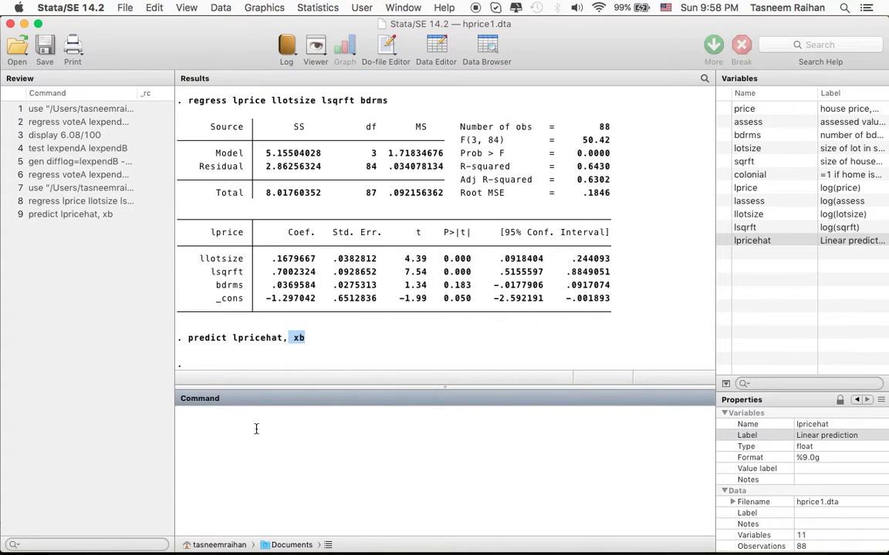
{"action": "key", "text": "super+Tab"}
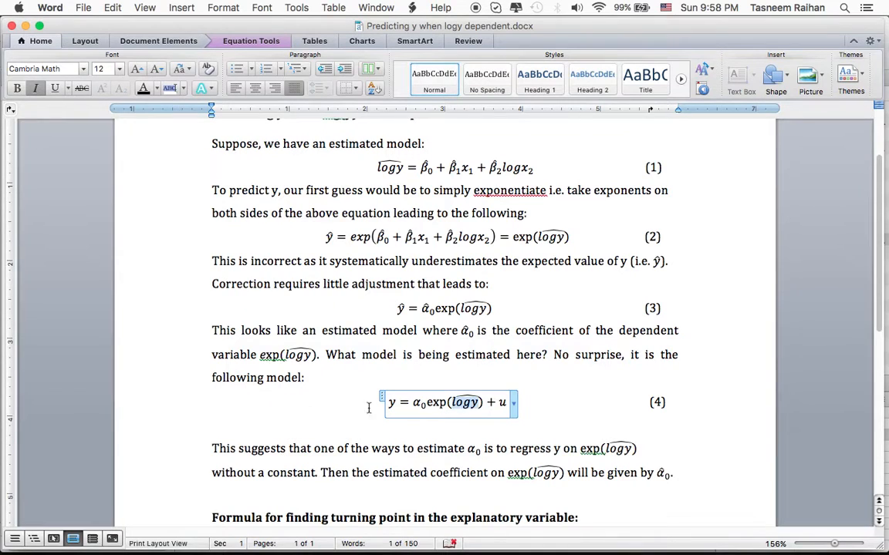
{"action": "key", "text": "super+Tab"}
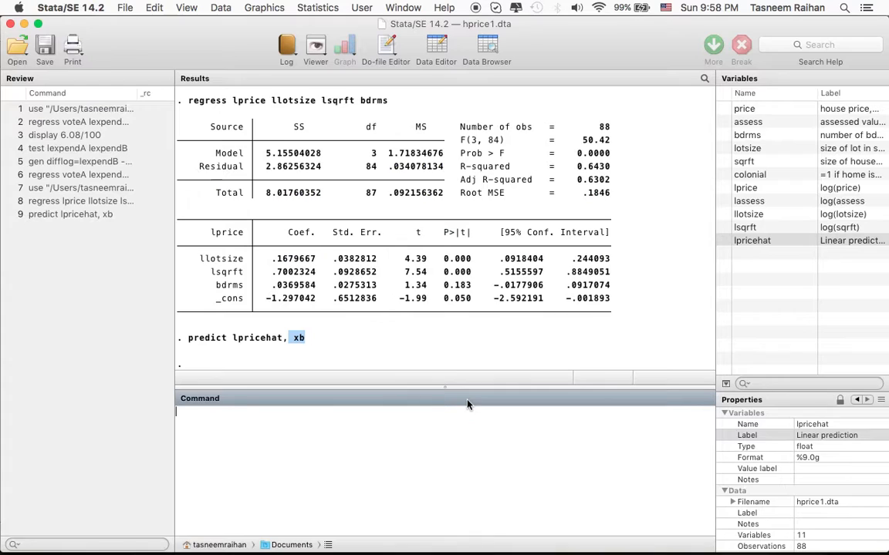
{"action": "left_click", "coordinate": [286, 430]}
{"action": "key", "text": "super+Tab"}
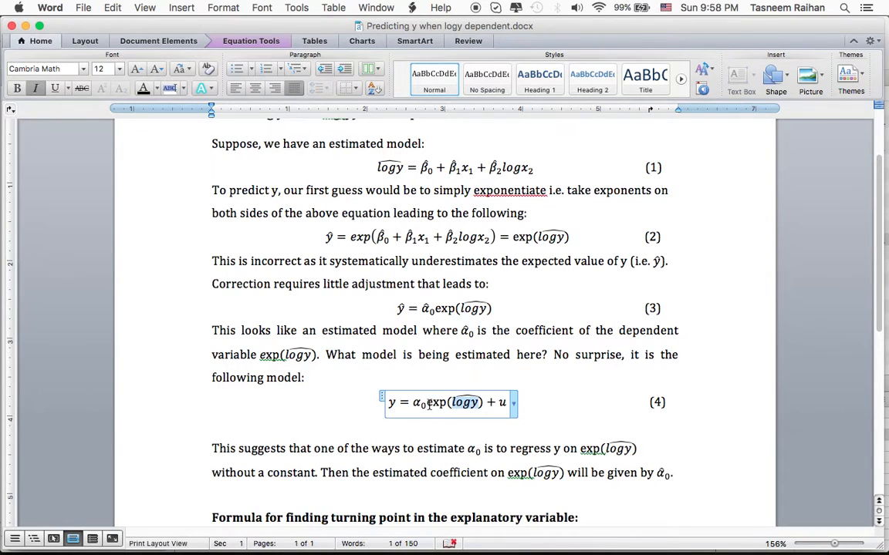
{"action": "key", "text": "super+Tab"}
{"action": "type", "text": "gen "}
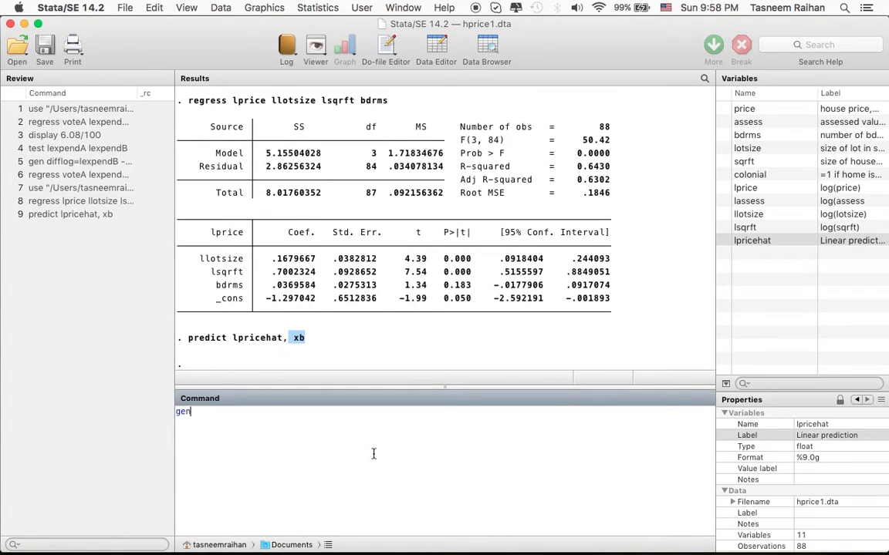
{"action": "type", "text": "mhat=exp(lpricehat)"}
{"action": "key", "text": "Return"}
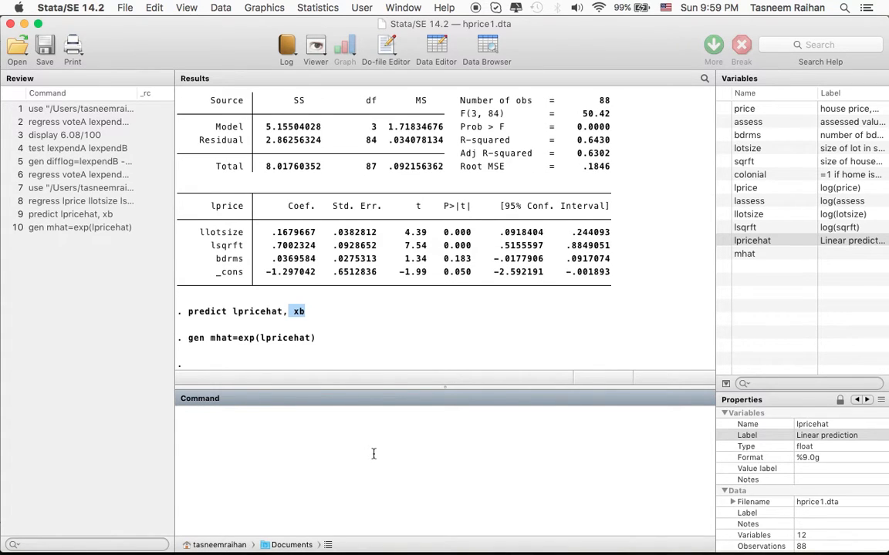
Compare the exp(logy) term in equation (4) of the Word document with the gen mhat command in Stata.
{"action": "key", "text": "super+Tab"}
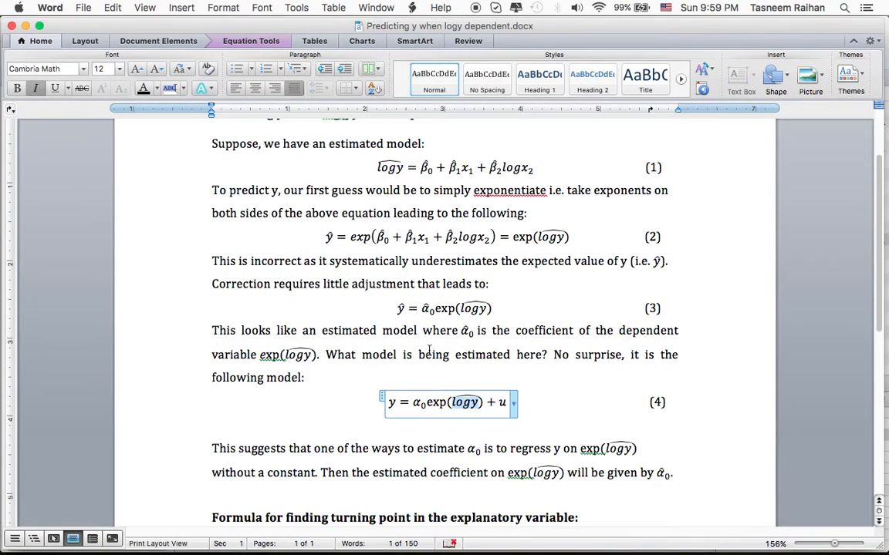
{"action": "left_click_drag", "start_coordinate": [426, 404], "coordinate": [485, 402]}
{"action": "left_click", "coordinate": [431, 404]}
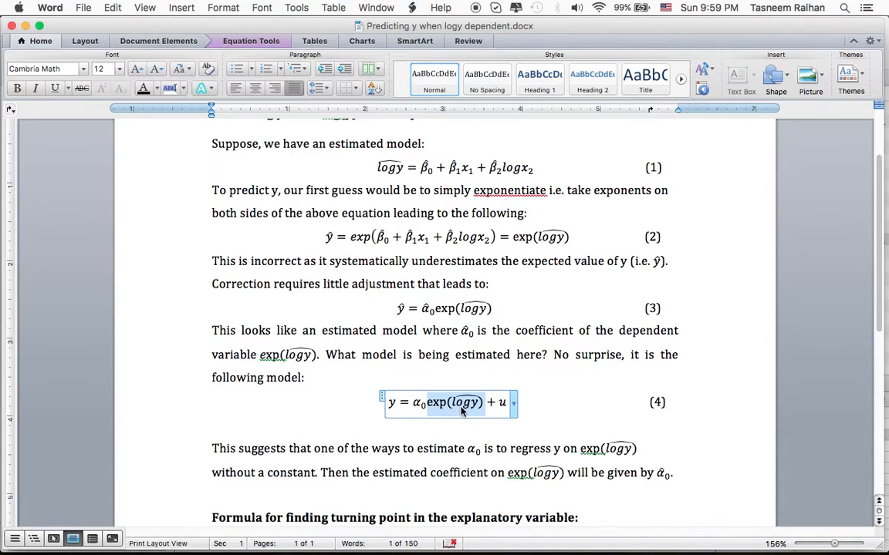
{"action": "key", "text": "super+Tab"}
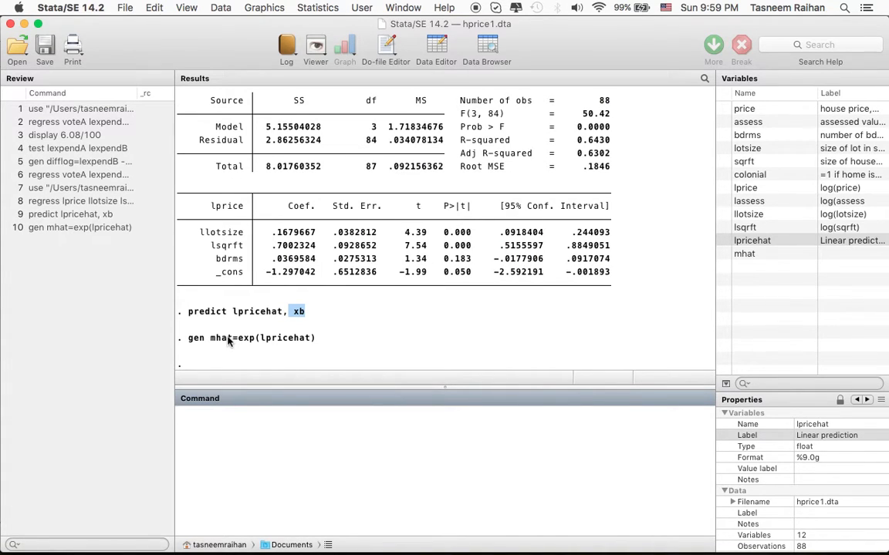
Regress price on mhat without an intercept by running regress price mhat, noconstant, rechecking equation (4) in Word before adding the option.
{"action": "key", "text": "super+Tab"}
{"action": "type", "text": "regress price mhat"}
{"action": "key", "text": "super+Tab"}
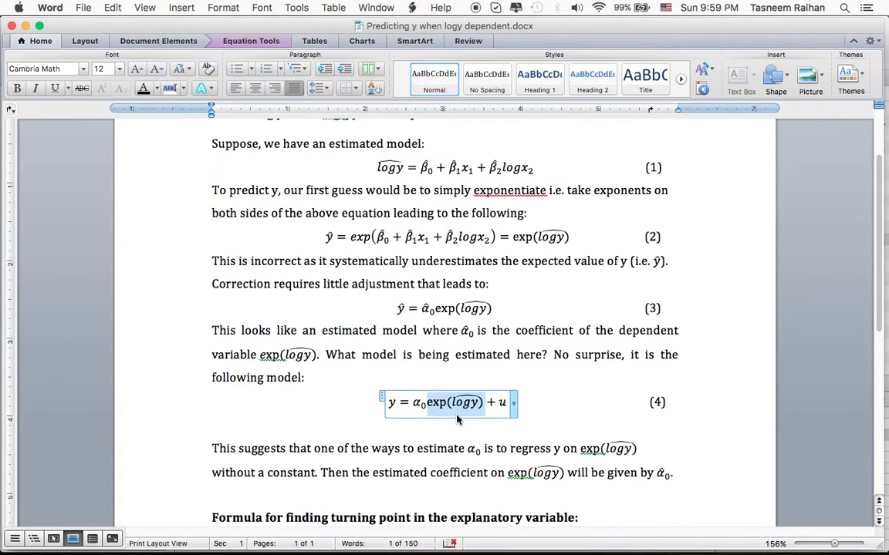
{"action": "left_click", "coordinate": [481, 403]}
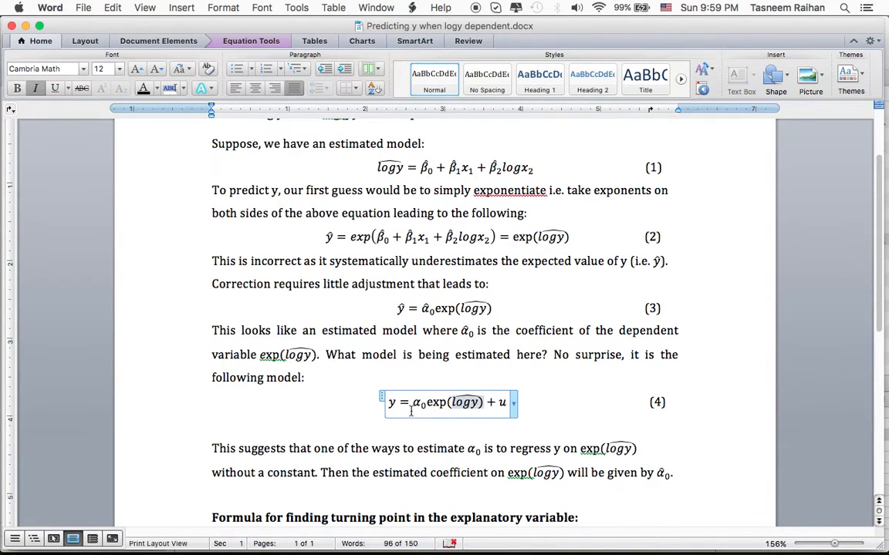
{"action": "key", "text": "super+Tab"}
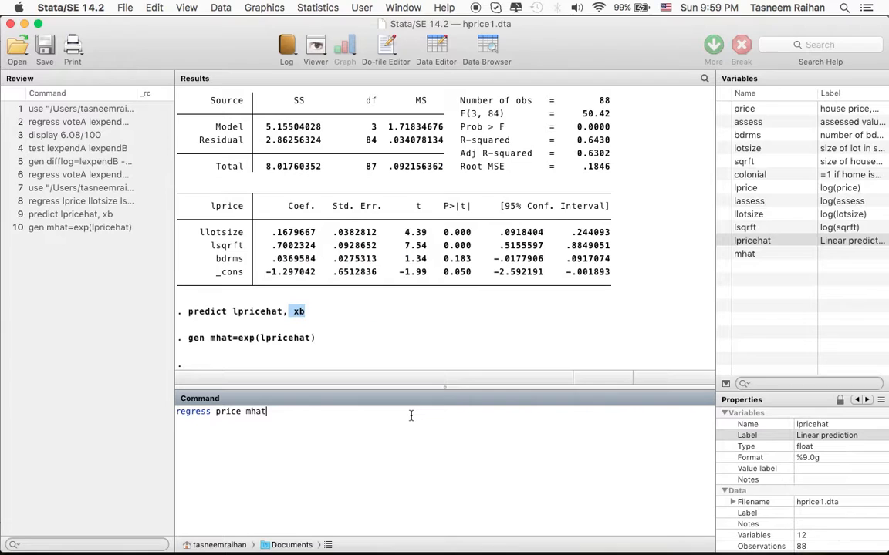
{"action": "type", "text": ", noconstant"}
{"action": "key", "text": "Return"}
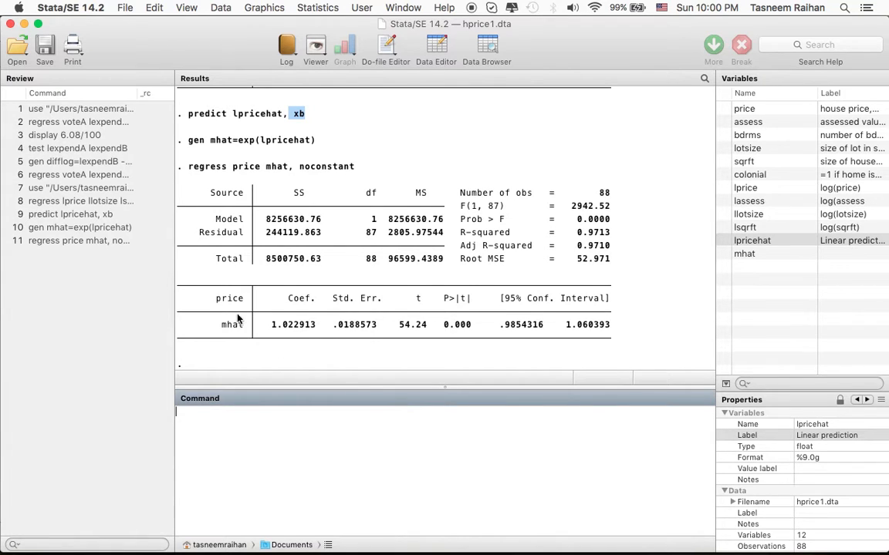
Compare the mhat coefficient in the Stata regression output with the α0 term in equation (4) of the Word document.
{"action": "key", "text": "super+Tab"}
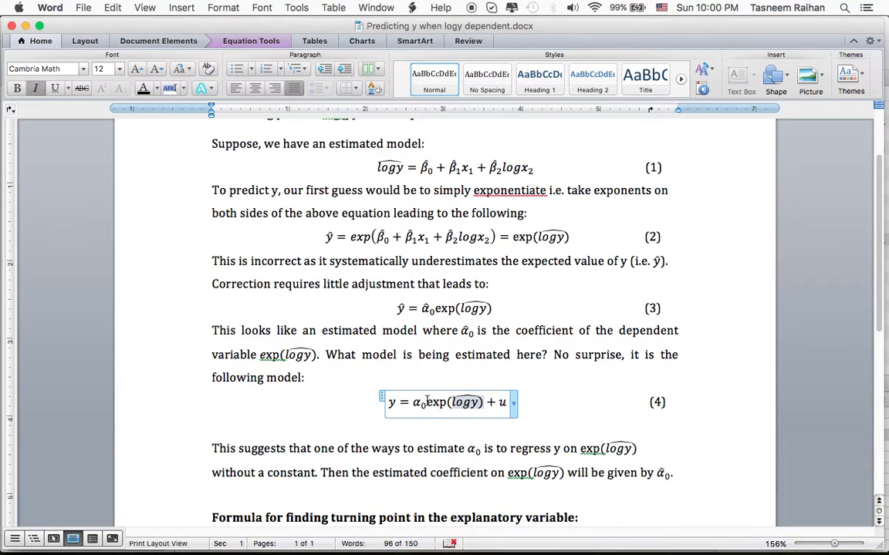
{"action": "key", "text": "super+Tab"}
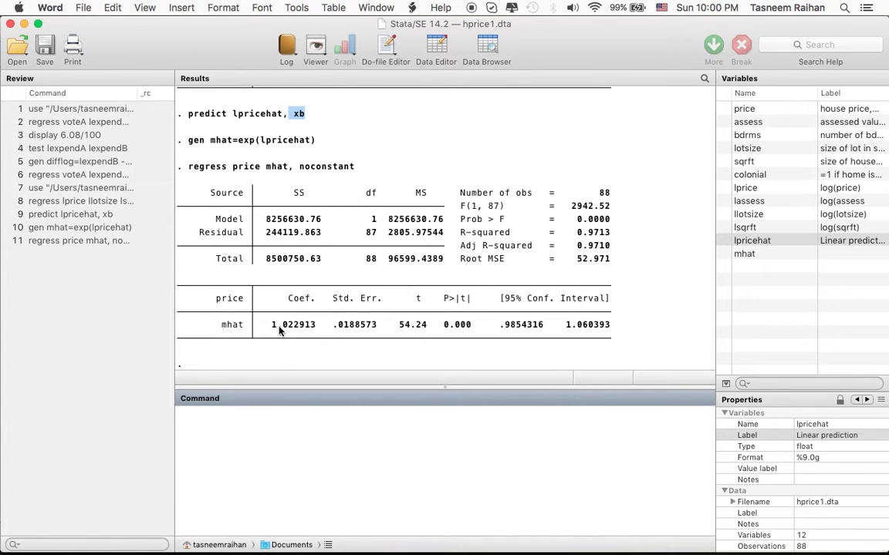
{"action": "key", "text": "super+Tab"}
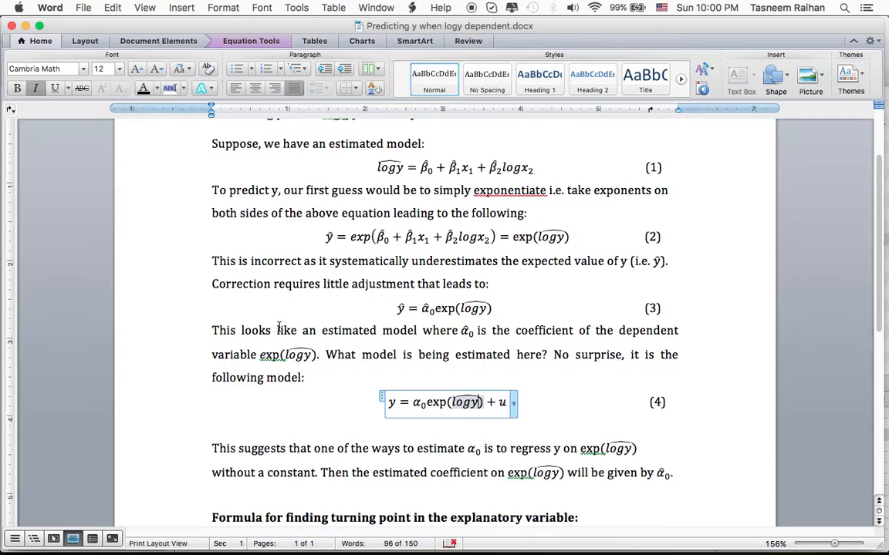
{"action": "key", "text": "super+Tab"}
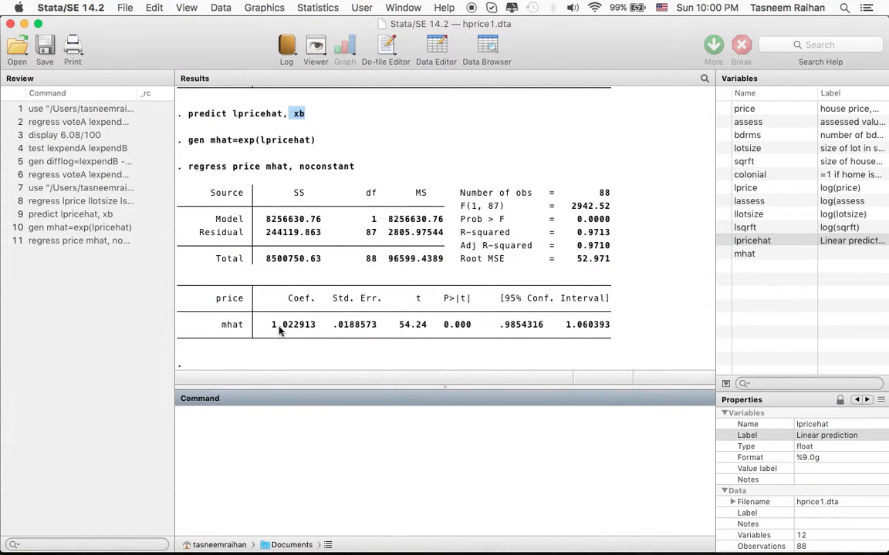
Examine the estimated α0 coefficient and the fitted logy term in equation (3) of the Word document.
{"action": "key", "text": "super+Tab"}
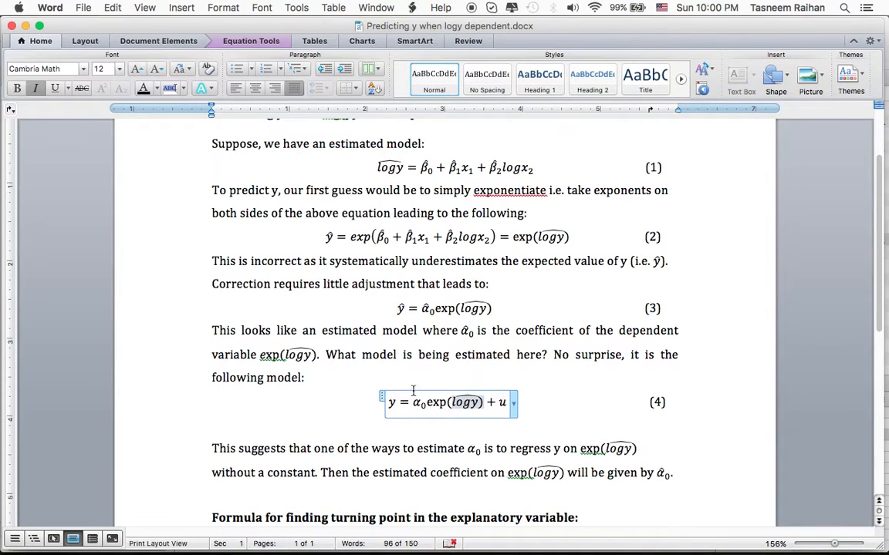
{"action": "left_click", "coordinate": [423, 310]}
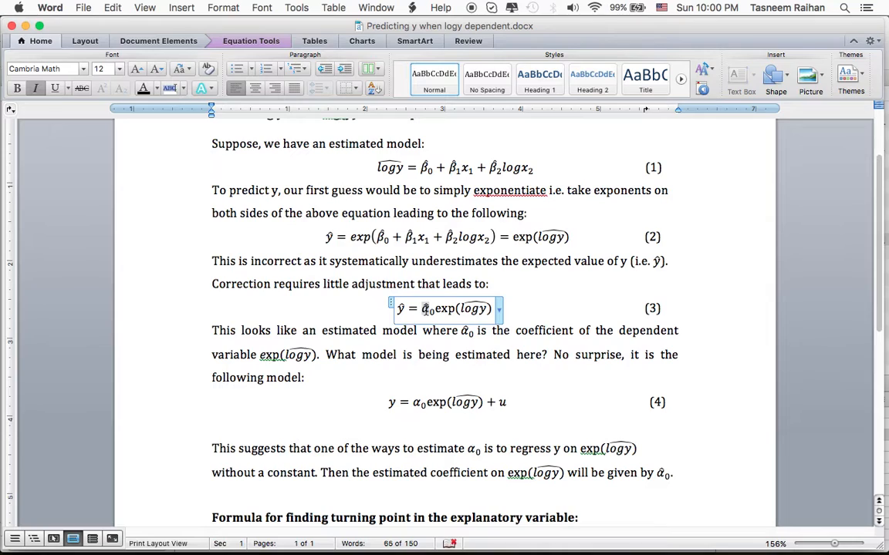
{"action": "double_click", "coordinate": [424, 309]}
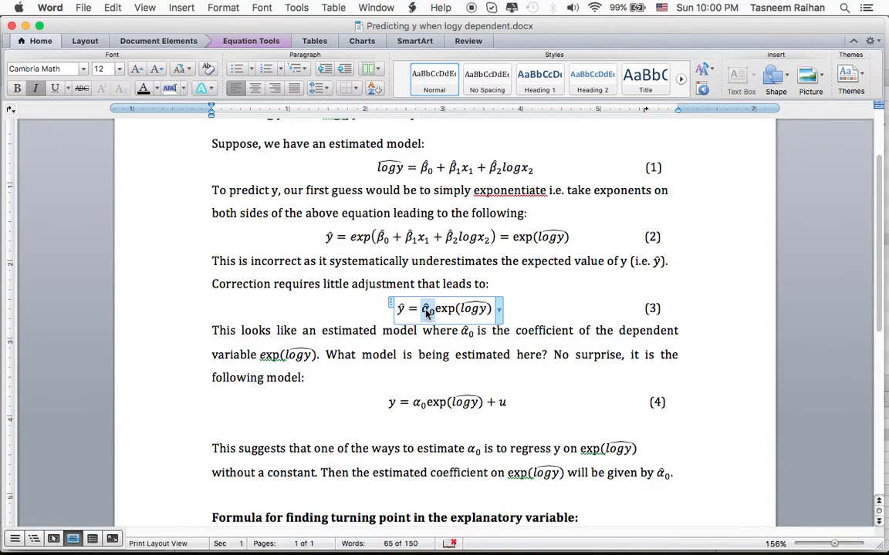
{"action": "left_click", "coordinate": [429, 310]}
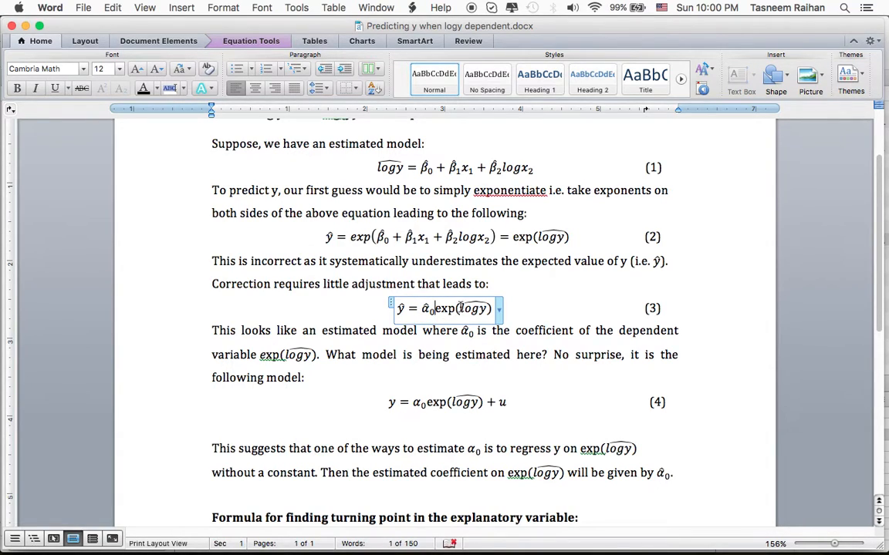
{"action": "left_click_drag", "start_coordinate": [461, 308], "coordinate": [489, 309]}
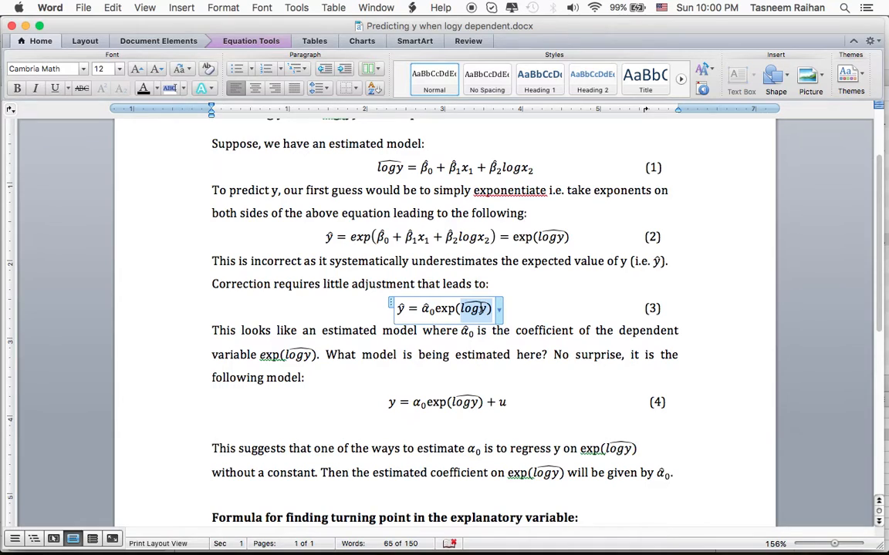
{"action": "left_click", "coordinate": [479, 309]}
{"action": "double_click", "coordinate": [479, 308]}
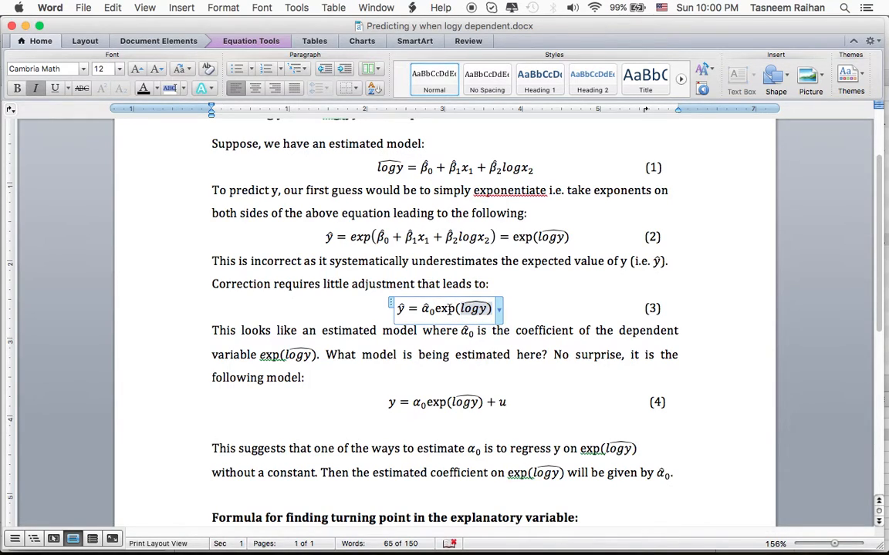
{"action": "left_click", "coordinate": [433, 310]}
Highlight the mhat coefficient in the Stata regression output and return to the start of equation (4) in the Word document.
{"action": "key", "text": "super+Tab"}
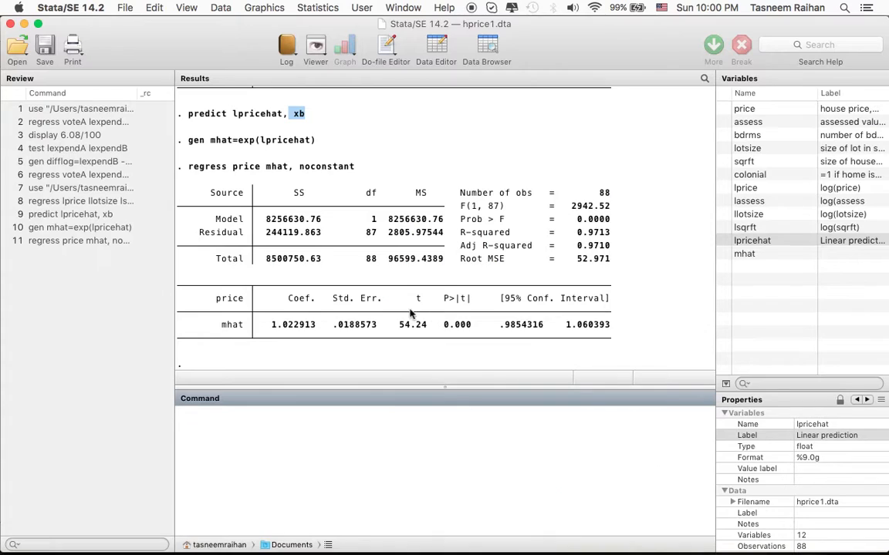
{"action": "left_click", "coordinate": [269, 325]}
{"action": "left_click_drag", "start_coordinate": [278, 326], "coordinate": [319, 326]}
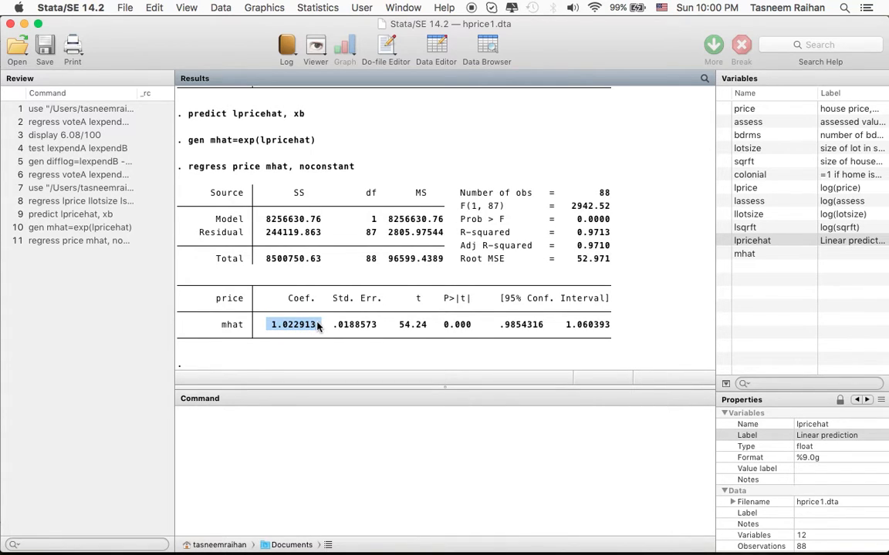
{"action": "key", "text": "super+Tab"}
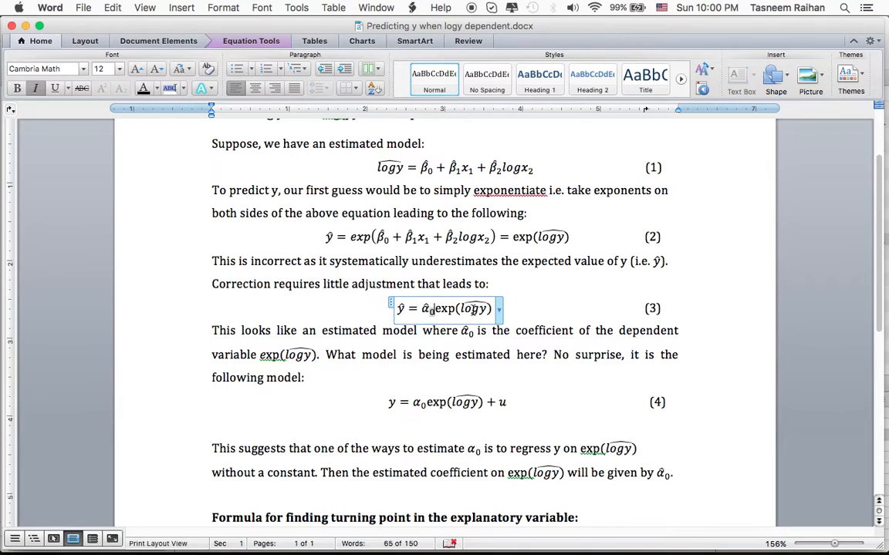
{"action": "left_click", "coordinate": [384, 402]}
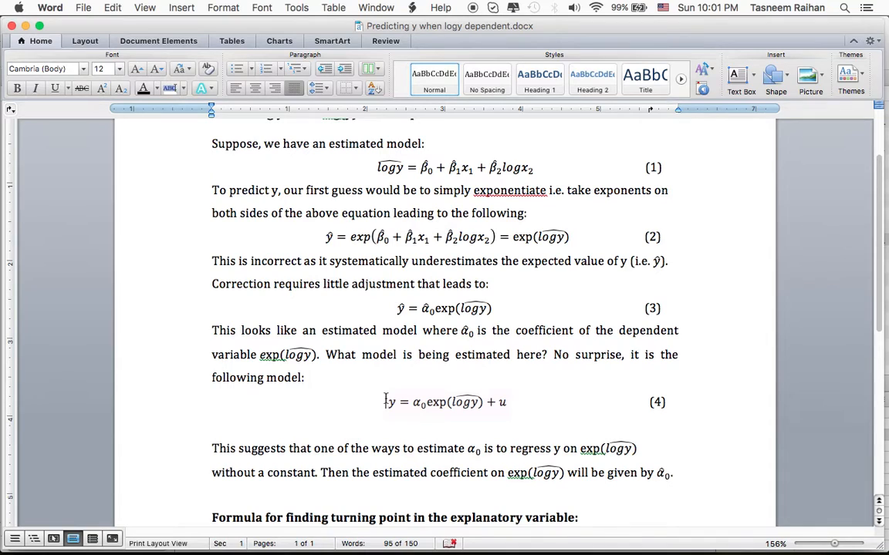
Switch to the econometrics textbook in Preview and read C6.5 part (iii) on choosing between the two price models.
{"action": "key", "text": "super+Tab"}
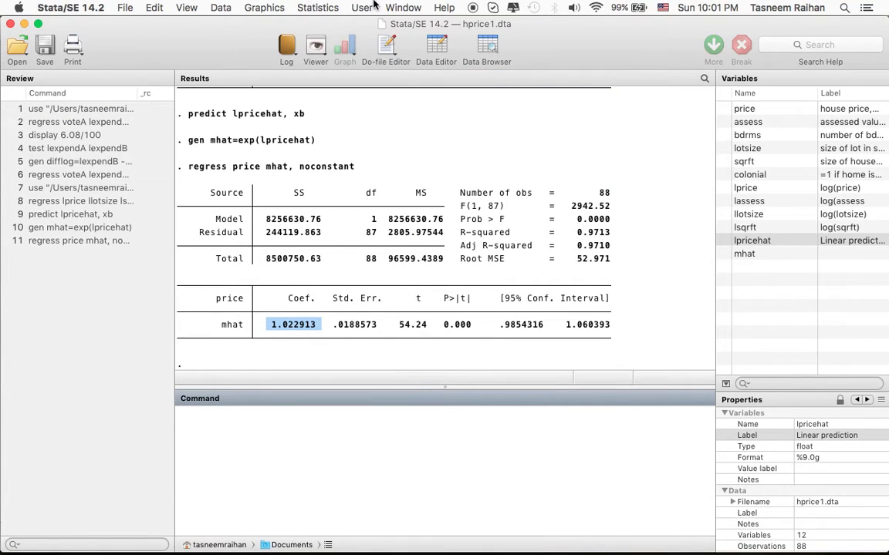
{"action": "mouse_move", "coordinate": [543, 553]}
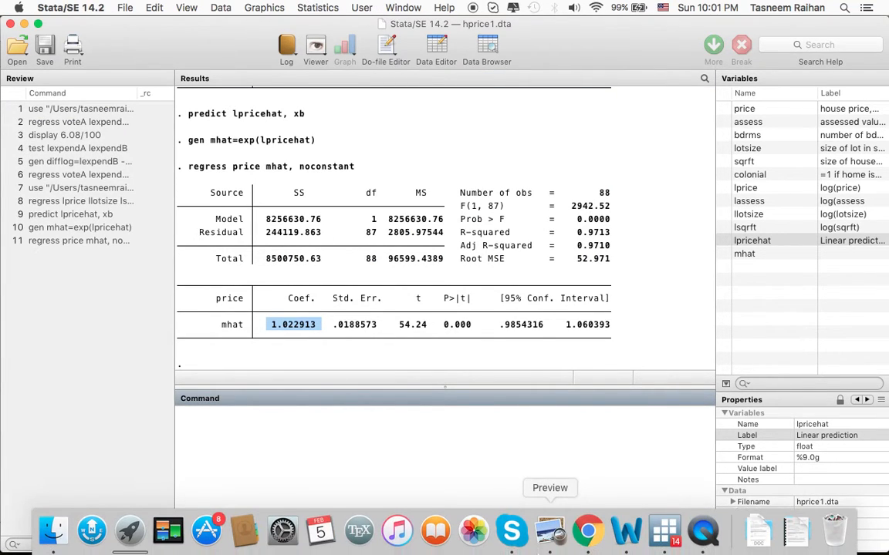
{"action": "left_click", "coordinate": [550, 531]}
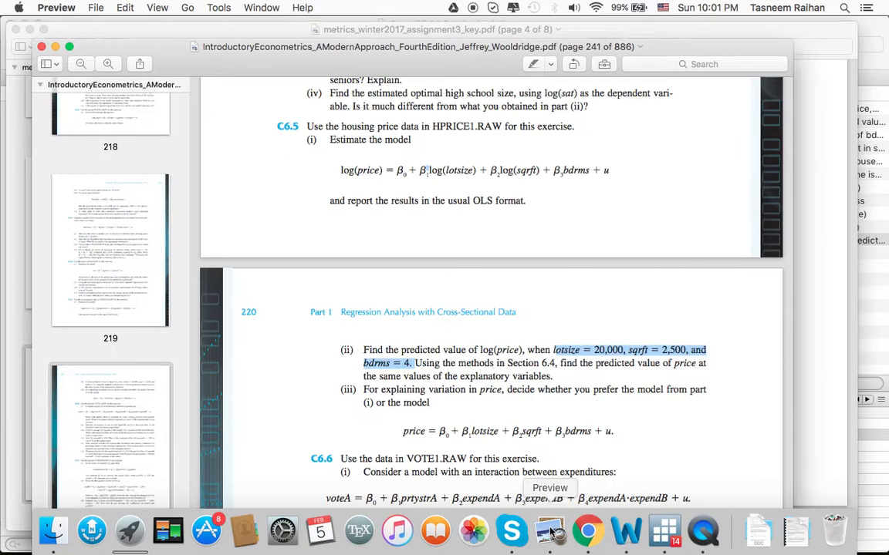
{"action": "scroll", "coordinate": [482, 382], "scroll_direction": "down", "scroll_amount": 2}
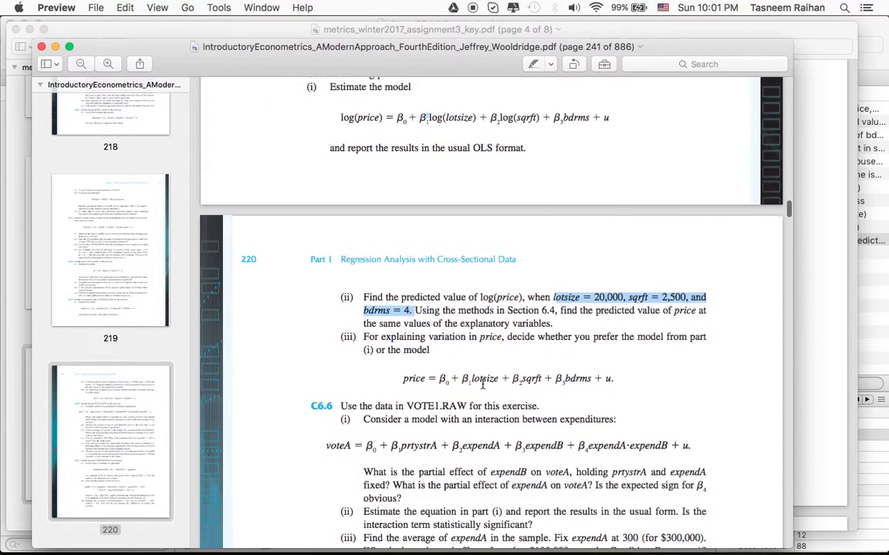
{"action": "left_click", "coordinate": [442, 361]}
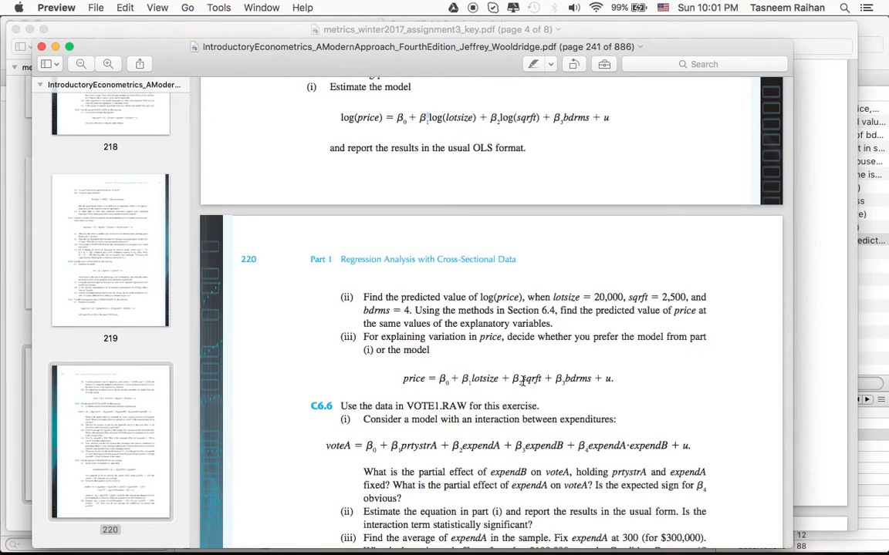
{"action": "scroll", "coordinate": [562, 385], "scroll_direction": "up", "scroll_amount": 3}
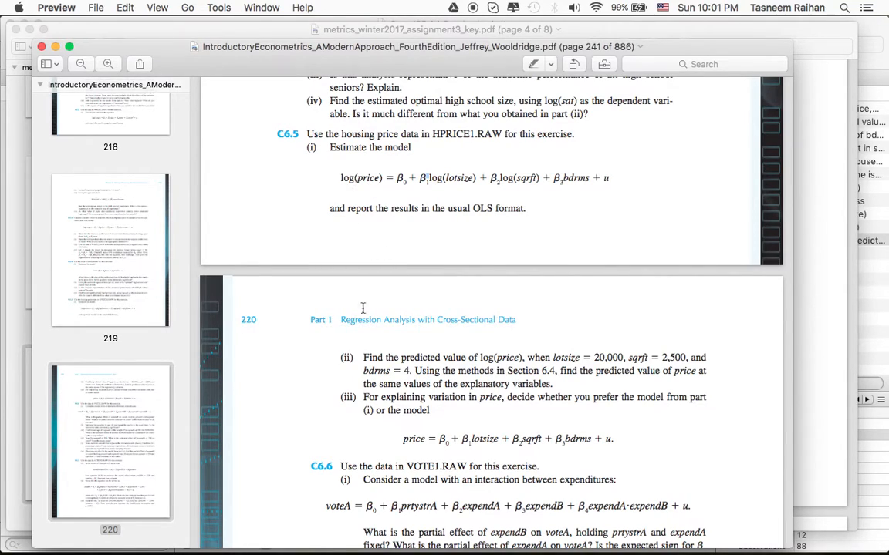
Compare the log(price) equation of C6.5 part (i) with the price equation in levels given in part (iii).
{"action": "left_click_drag", "start_coordinate": [404, 438], "coordinate": [425, 437]}
{"action": "triple_click", "coordinate": [456, 178]}
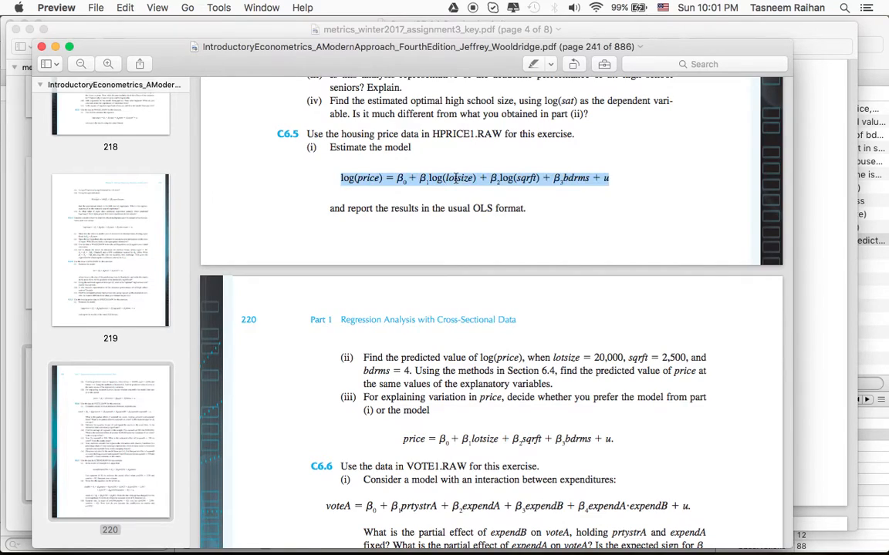
{"action": "left_click", "coordinate": [502, 178]}
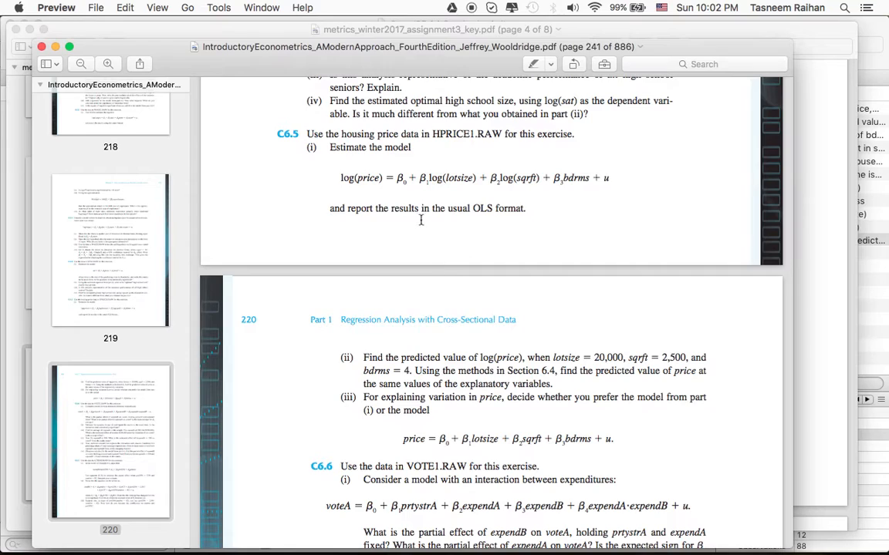
{"action": "triple_click", "coordinate": [398, 185]}
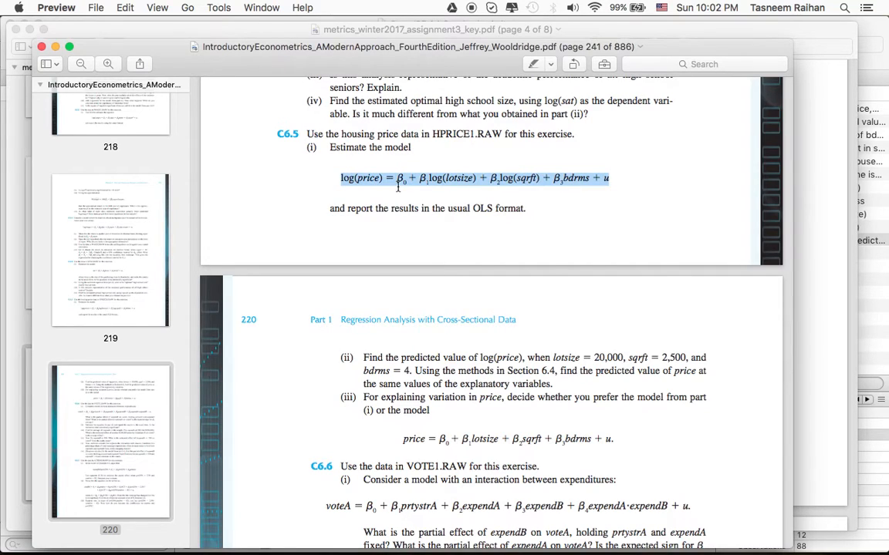
{"action": "double_click", "coordinate": [424, 444]}
{"action": "triple_click", "coordinate": [424, 443]}
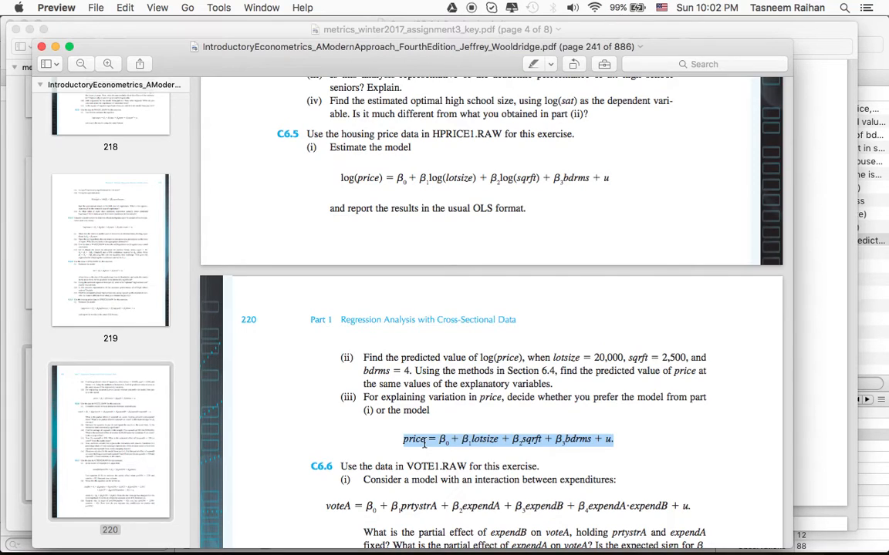
{"action": "left_click", "coordinate": [423, 443]}
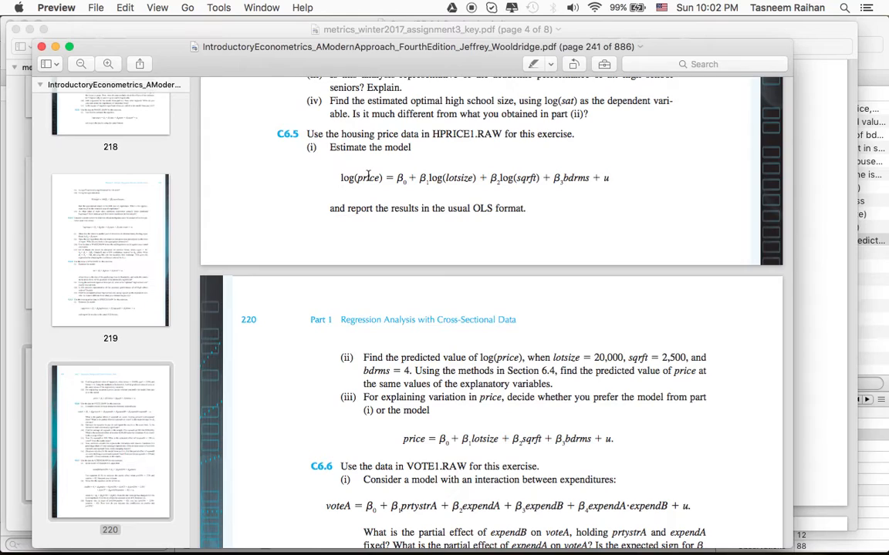
{"action": "triple_click", "coordinate": [404, 439]}
{"action": "left_click", "coordinate": [404, 438]}
{"action": "double_click", "coordinate": [404, 439]}
{"action": "left_click", "coordinate": [405, 439]}
Switch to the Word document and examine equation (1), highlighting its fitted logy term.
{"action": "mouse_move", "coordinate": [628, 548]}
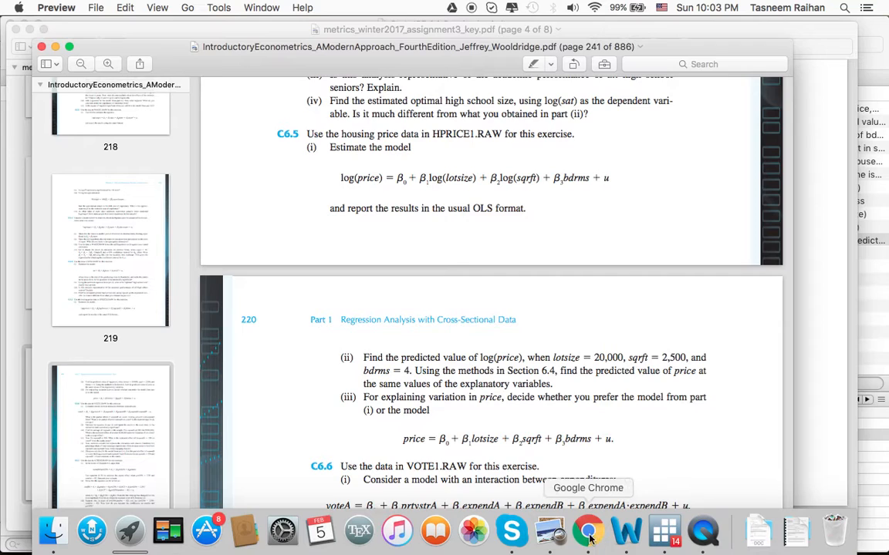
{"action": "left_click", "coordinate": [626, 531]}
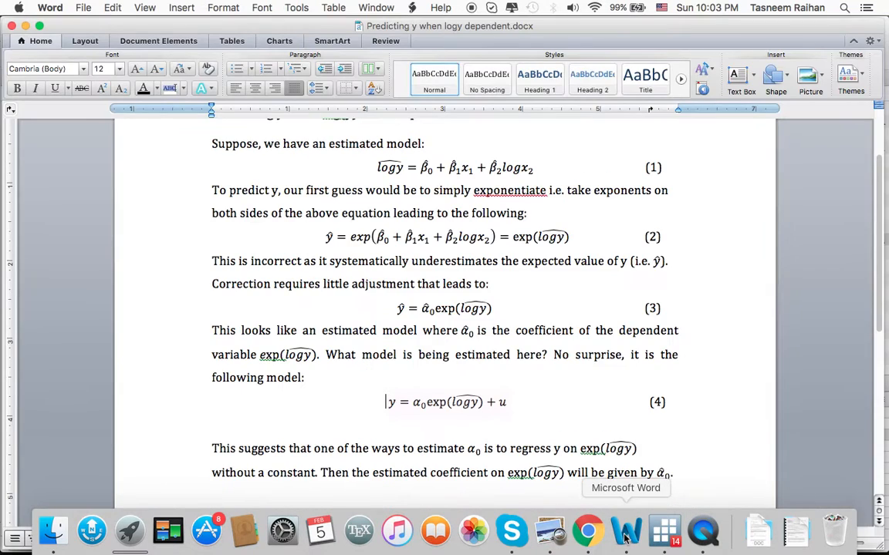
{"action": "scroll", "coordinate": [425, 256], "scroll_direction": "up", "scroll_amount": 2}
{"action": "left_click_drag", "start_coordinate": [340, 202], "coordinate": [545, 220]}
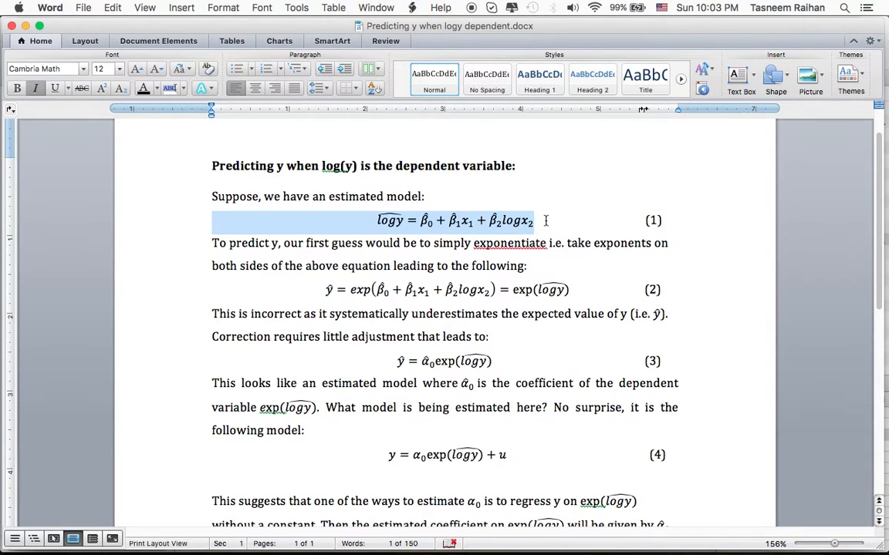
{"action": "left_click", "coordinate": [546, 220]}
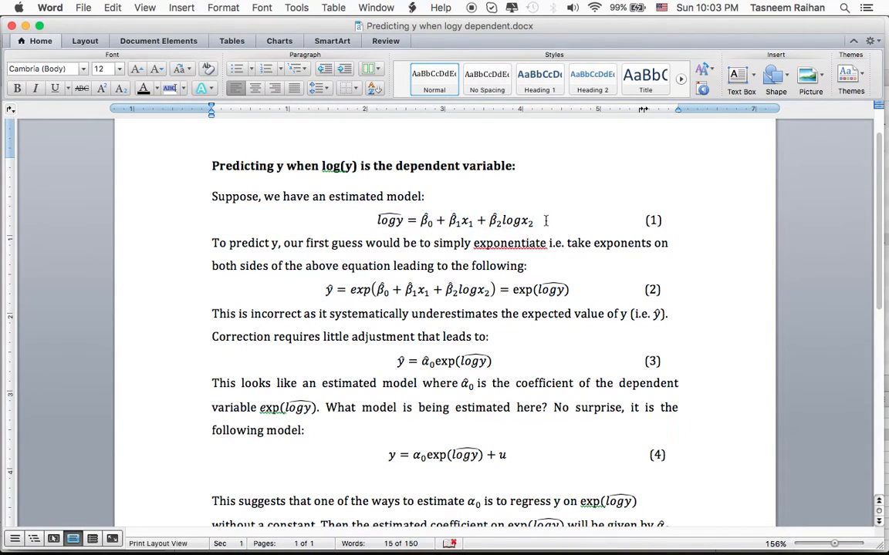
{"action": "left_click", "coordinate": [376, 221]}
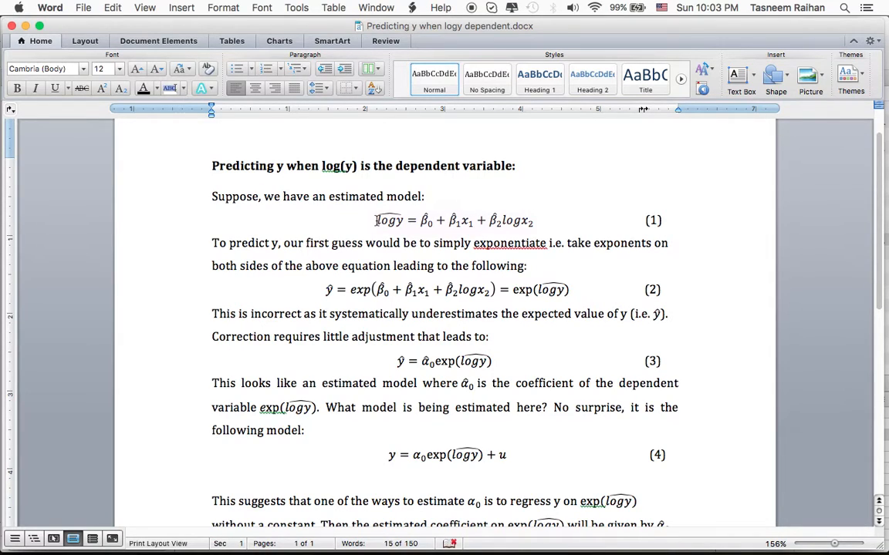
{"action": "key", "text": "End"}
{"action": "left_click_drag", "start_coordinate": [375, 220], "coordinate": [394, 222]}
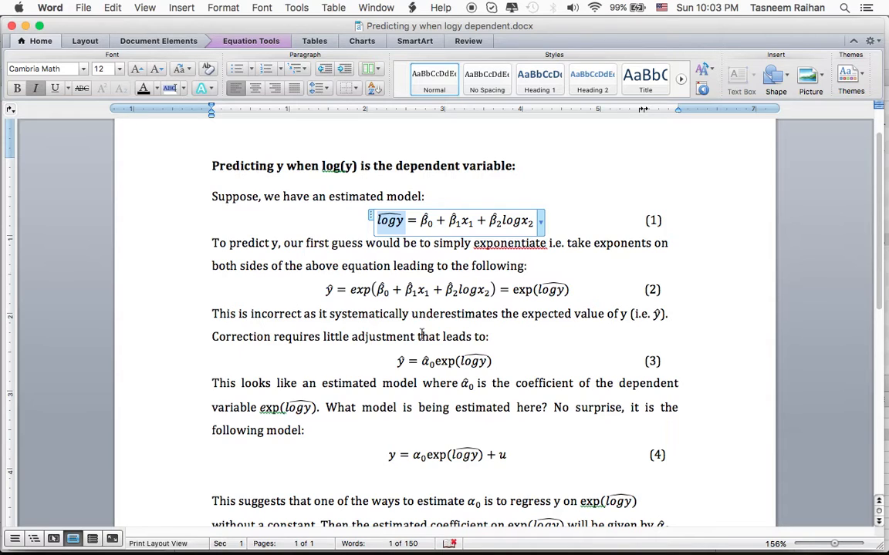
Recheck the part (iii) level equation in the textbook, then estimate it in Stata with regress price lotsize sqrft bdrms.
{"action": "key", "text": "super+Tab"}
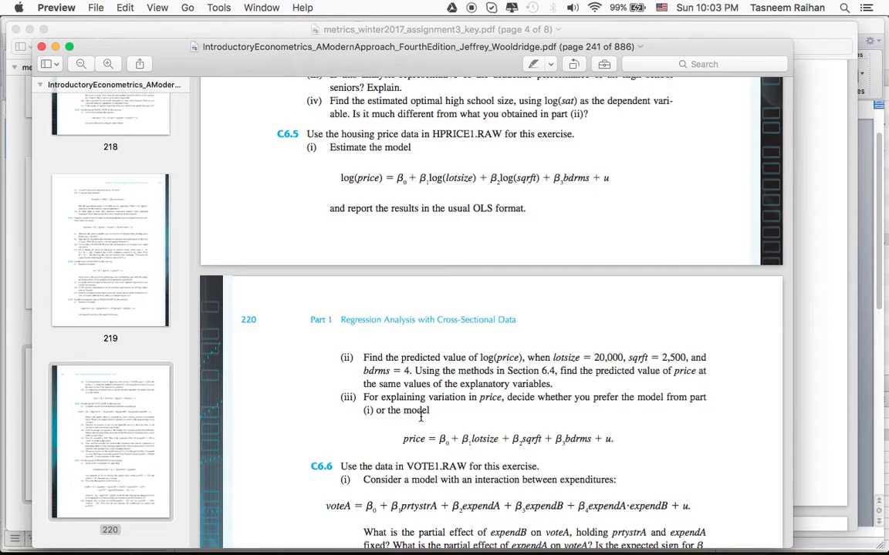
{"action": "triple_click", "coordinate": [422, 439]}
{"action": "left_click", "coordinate": [422, 438]}
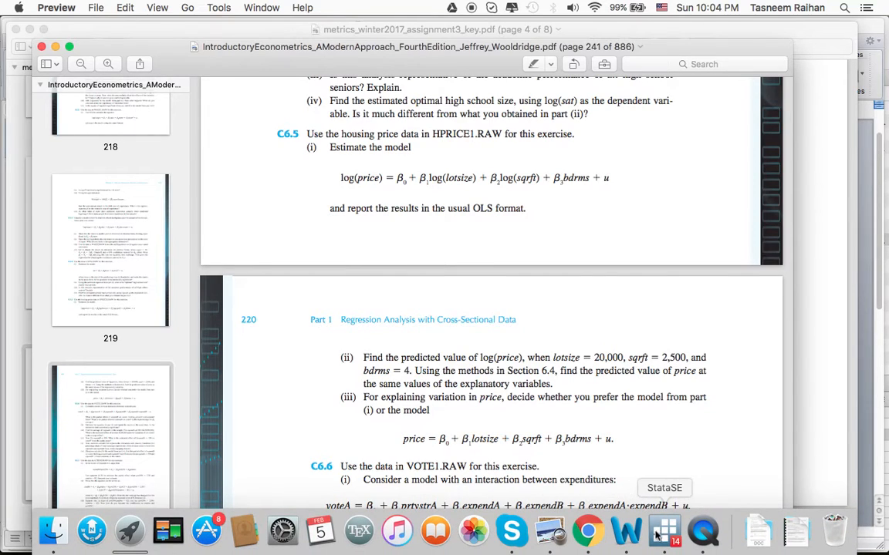
{"action": "left_click", "coordinate": [655, 535]}
{"action": "type", "text": "regress price lotsize sqrft "}
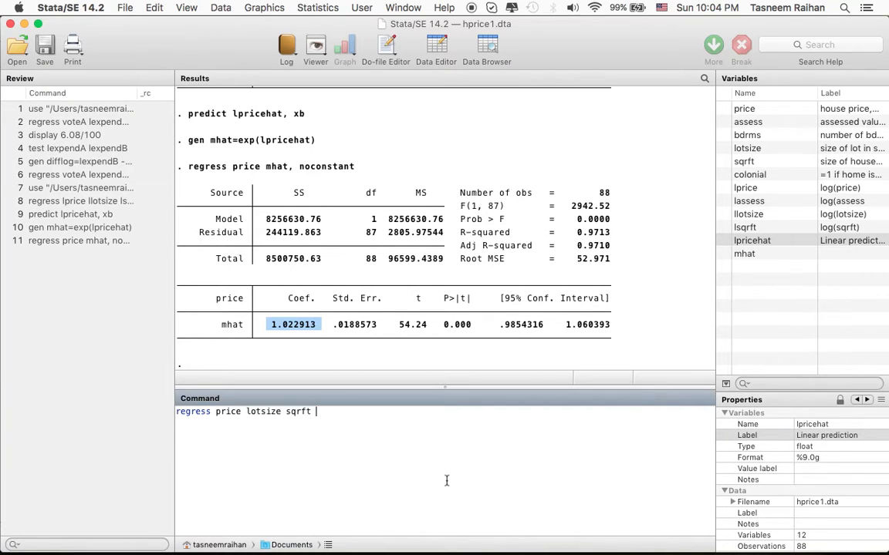
{"action": "type", "text": "bdrms"}
{"action": "key", "text": "Return"}
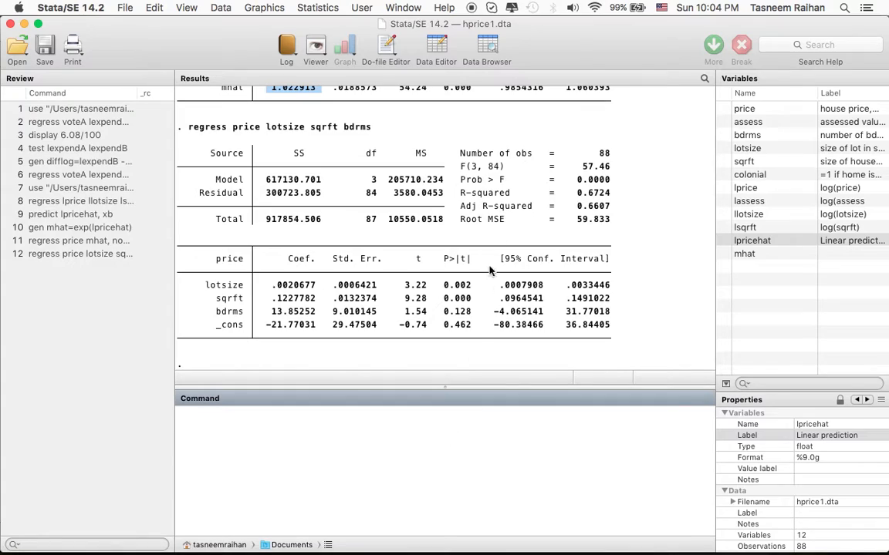
Compare the R-squared of the level price regression with that of the earlier lprice regression in the Stata results.
{"action": "left_click_drag", "start_coordinate": [576, 193], "coordinate": [613, 196]}
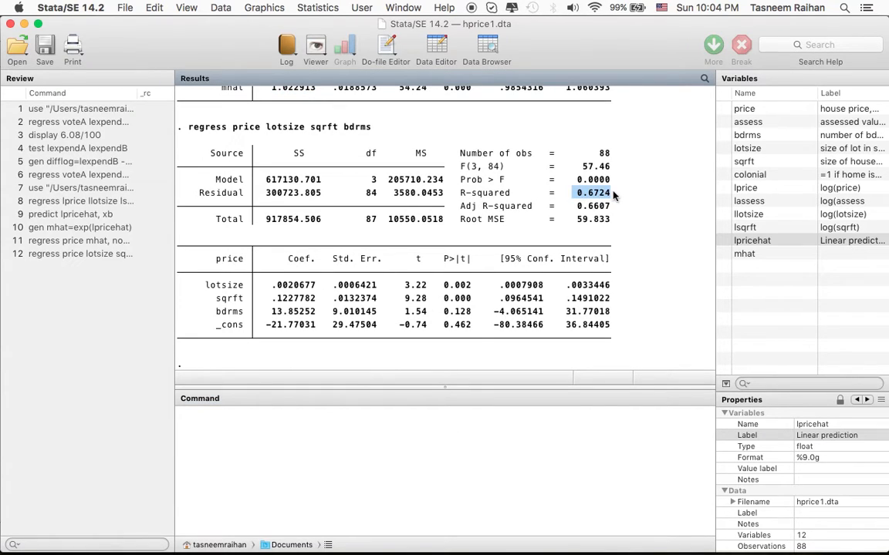
{"action": "left_click", "coordinate": [601, 194]}
{"action": "scroll", "coordinate": [601, 195], "scroll_direction": "up", "scroll_amount": 5}
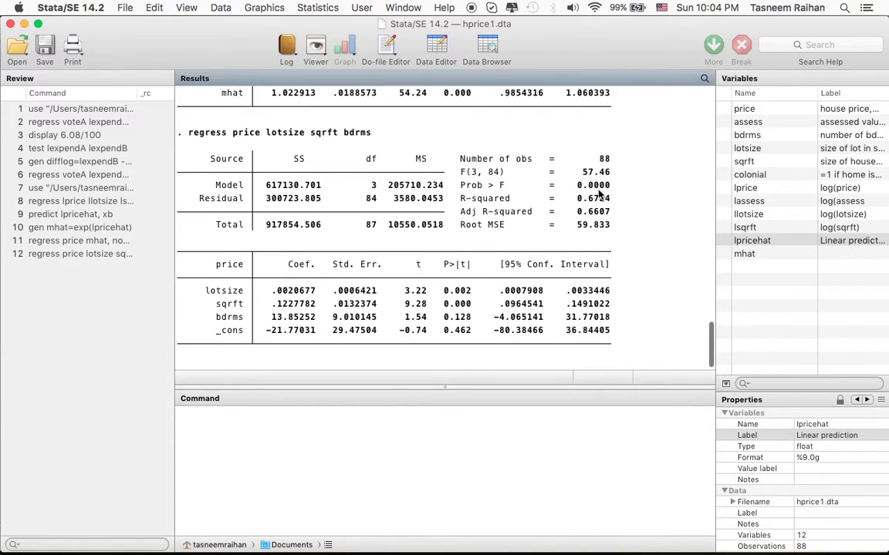
{"action": "scroll", "coordinate": [599, 194], "scroll_direction": "up", "scroll_amount": 8}
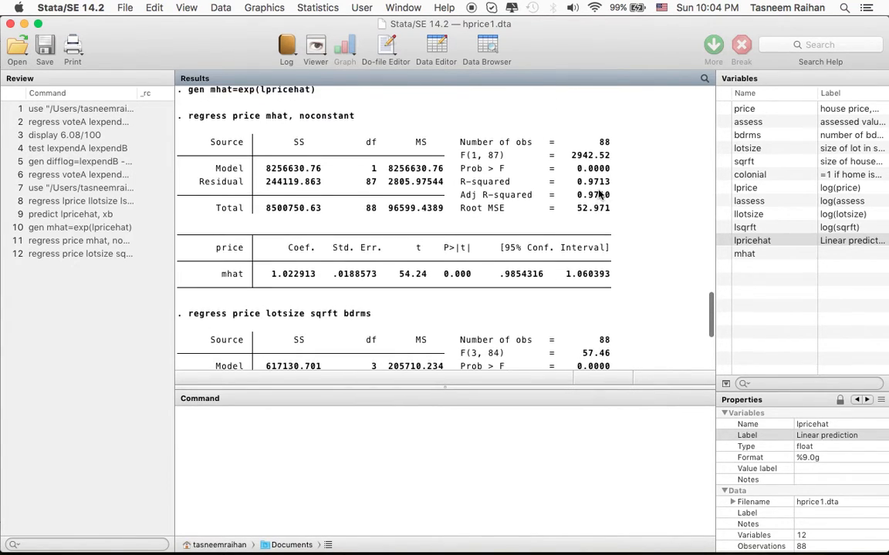
{"action": "scroll", "coordinate": [598, 194], "scroll_direction": "up", "scroll_amount": 5}
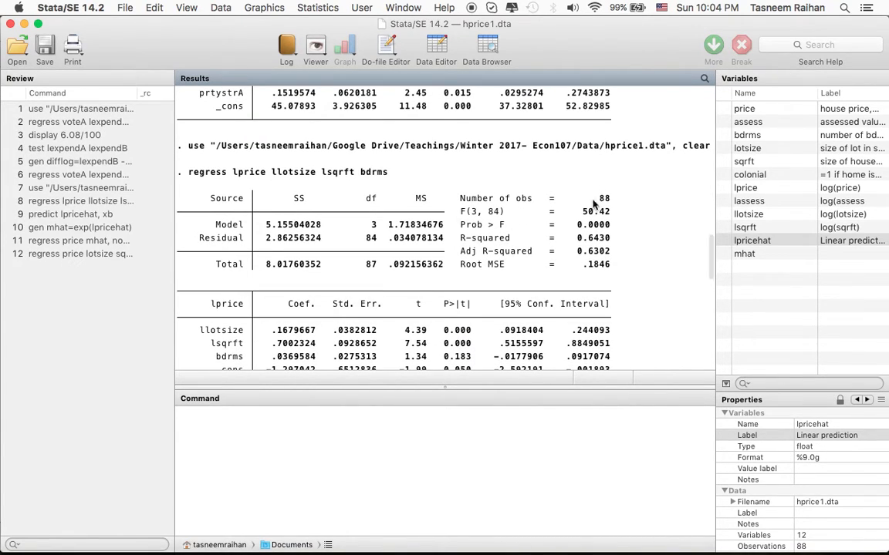
{"action": "scroll", "coordinate": [575, 245], "scroll_direction": "down", "scroll_amount": 2}
{"action": "scroll", "coordinate": [575, 245], "scroll_direction": "down", "scroll_amount": 15}
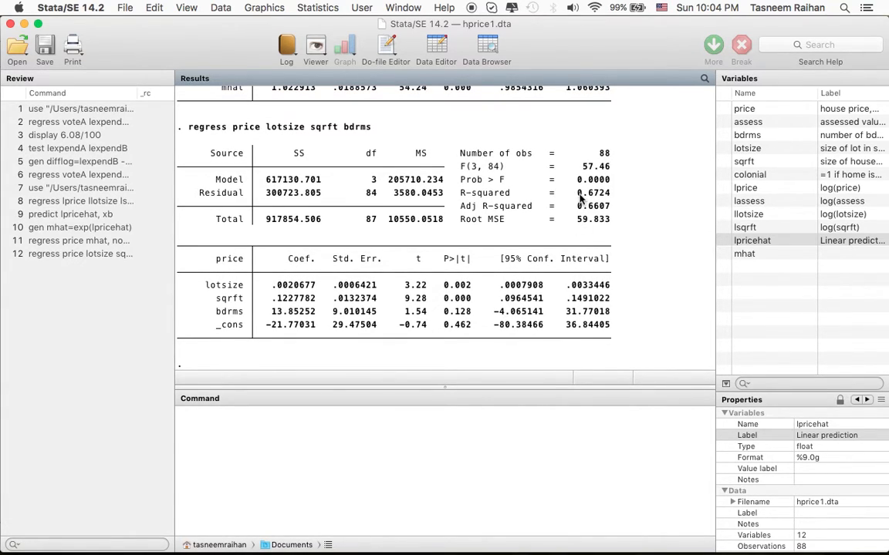
{"action": "left_click_drag", "start_coordinate": [577, 192], "coordinate": [608, 197]}
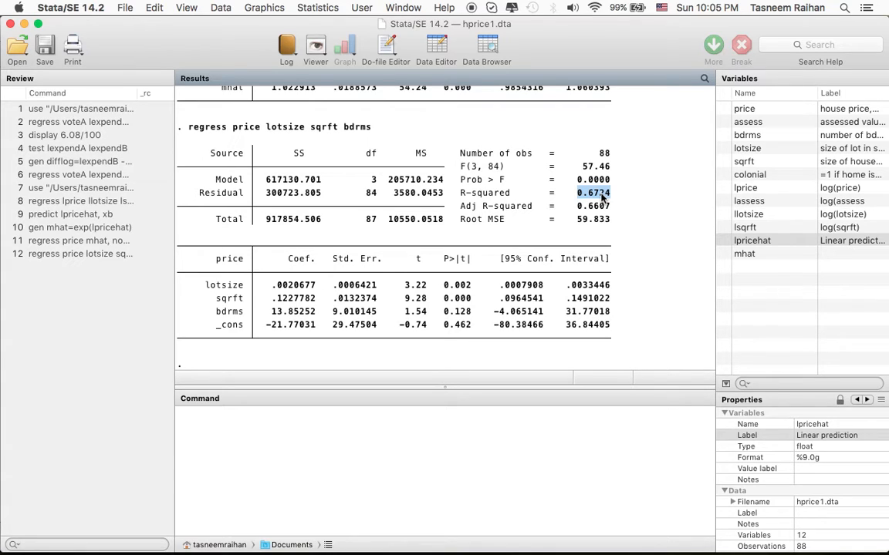
{"action": "left_click", "coordinate": [603, 198]}
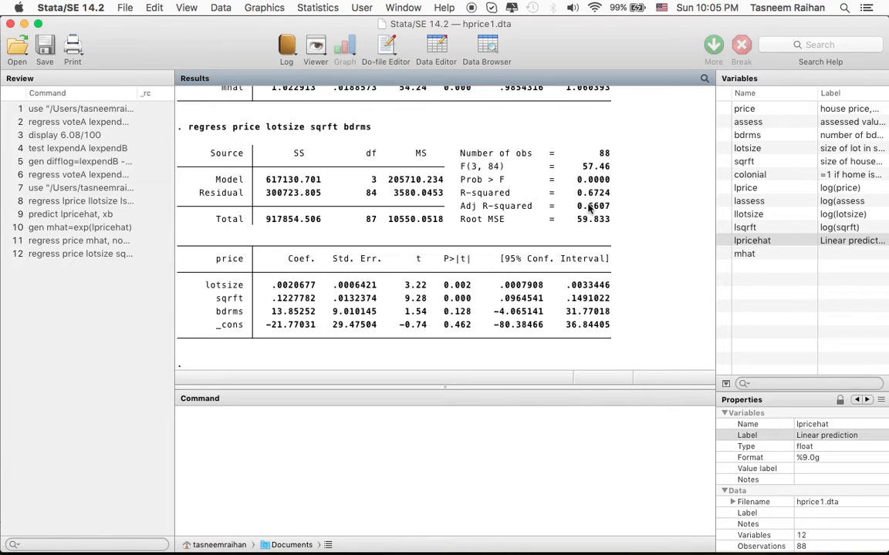
Compute the correlation between price and mhat by running corr price mhat.
{"action": "left_click", "coordinate": [363, 440]}
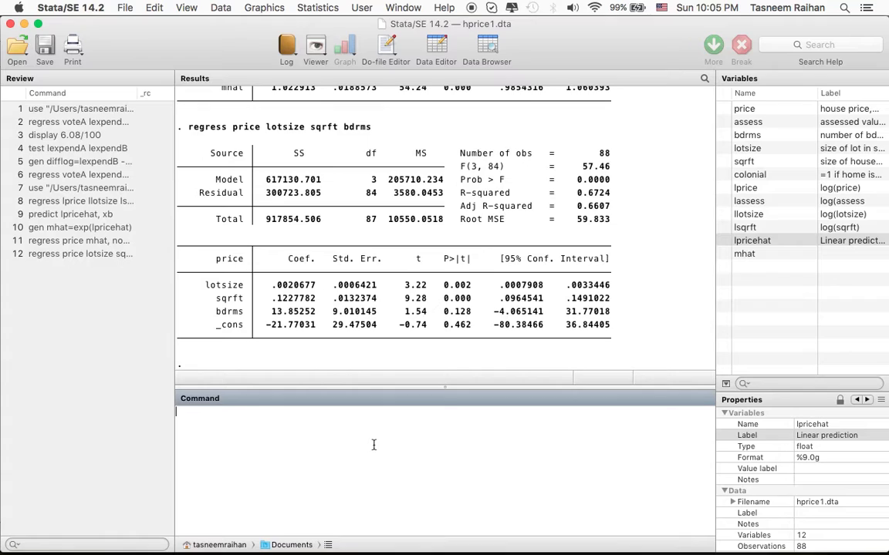
{"action": "type", "text": "corr price mhat"}
{"action": "key", "text": "super+Tab"}
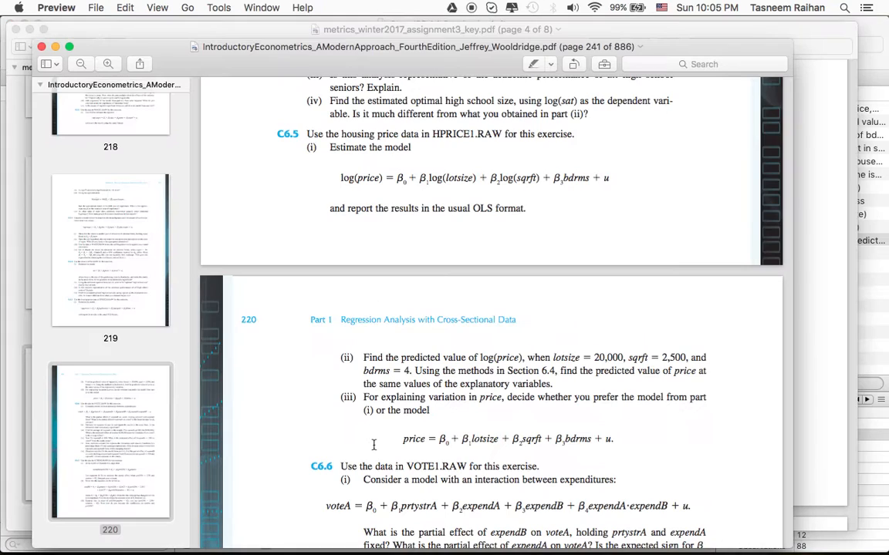
{"action": "key", "text": "super+Tab"}
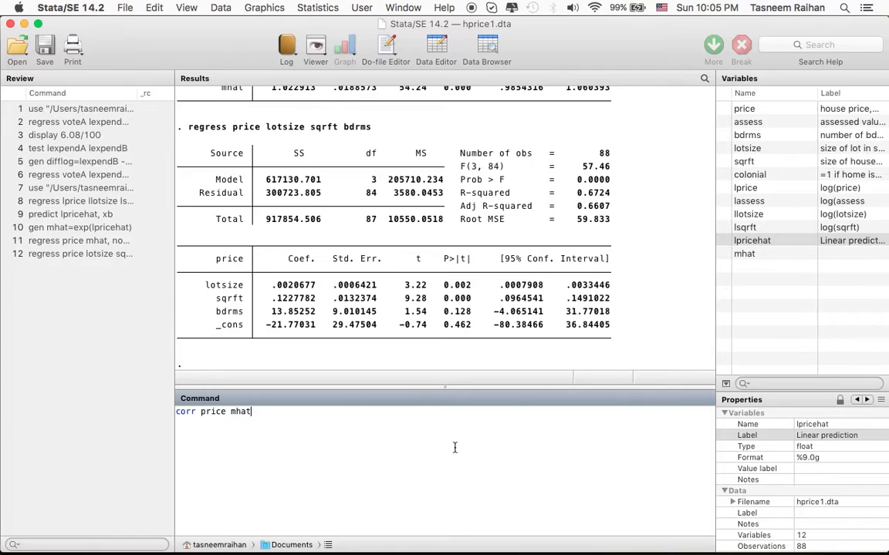
{"action": "mouse_move", "coordinate": [621, 543]}
{"action": "key", "text": "Return"}
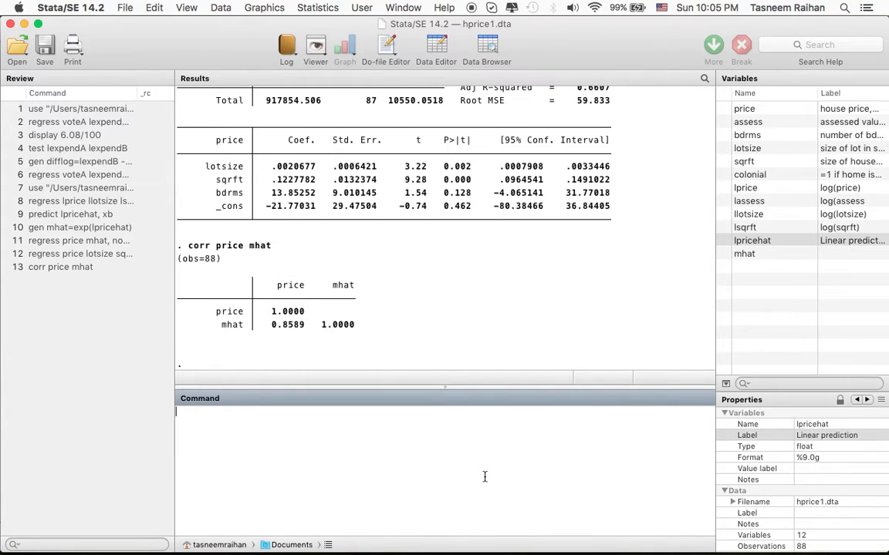
Highlight the price–mhat correlation and write R-squared= 0.8589^2 in the Stata command line.
{"action": "left_click_drag", "start_coordinate": [268, 326], "coordinate": [305, 326]}
{"action": "left_click", "coordinate": [299, 465]}
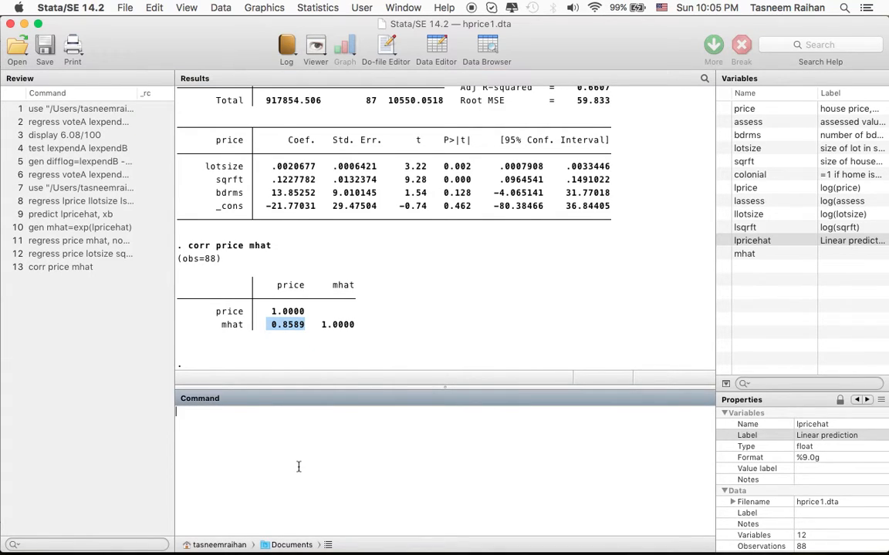
{"action": "type", "text": "R-squared="}
{"action": "type", "text": "0.8589"}
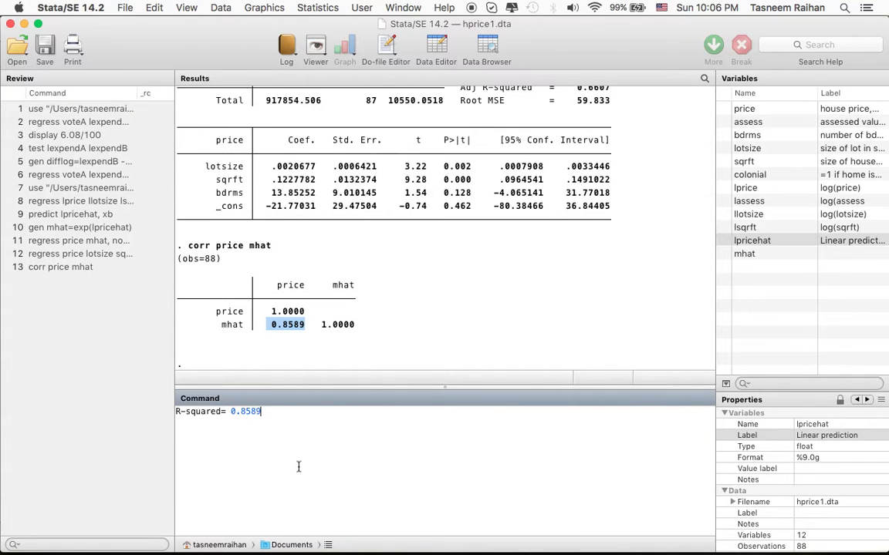
{"action": "type", "text": "^2"}
Compute the squared price–mhat correlation by running display 0.8589^2, and highlight the result.
{"action": "key", "text": "shift+Right"}
{"action": "key", "text": "shift+Right"}
{"action": "key", "text": "shift+Right"}
{"action": "key", "text": "shift+Right"}
{"action": "key", "text": "shift+Right"}
{"action": "key", "text": "shift+Right"}
{"action": "key", "text": "shift+Right"}
{"action": "key", "text": "shift+Right"}
{"action": "key", "text": "shift+Right"}
{"action": "type", "text": "display"}
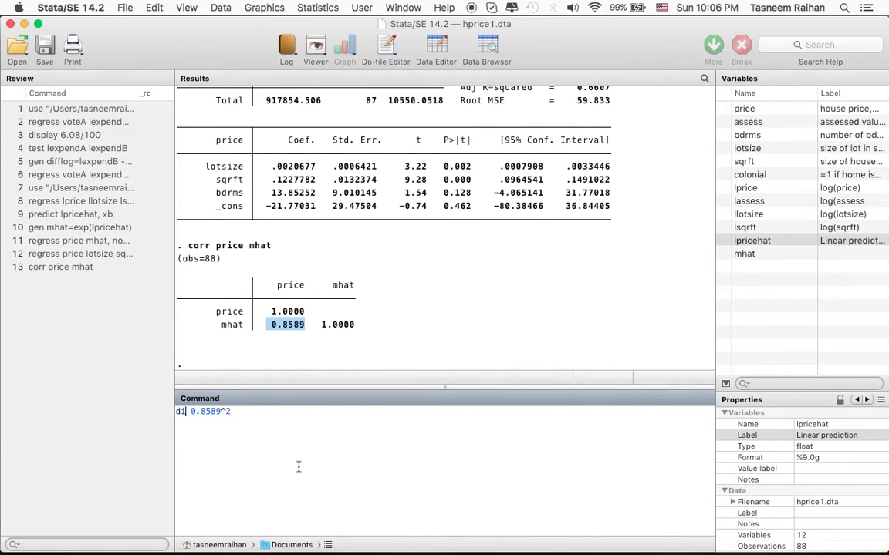
{"action": "key", "text": "Return"}
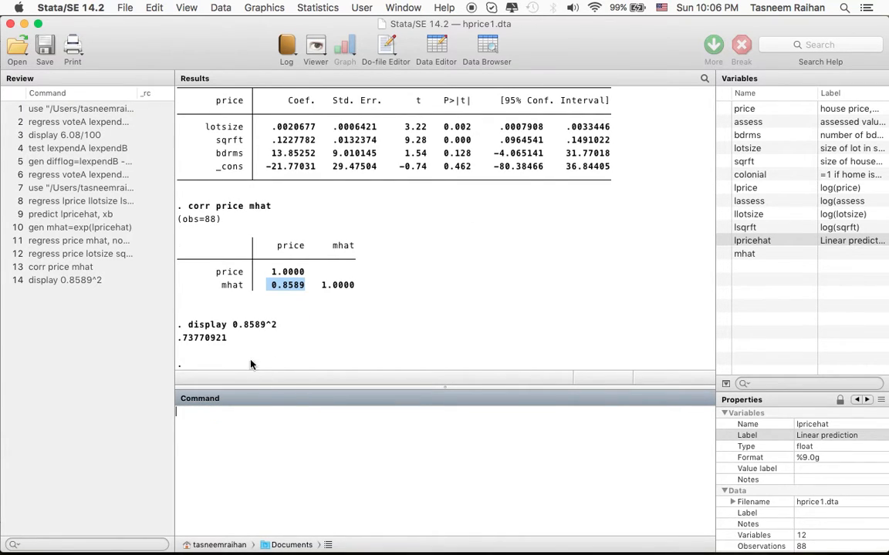
{"action": "left_click", "coordinate": [229, 345]}
{"action": "left_click_drag", "start_coordinate": [228, 345], "coordinate": [183, 338]}
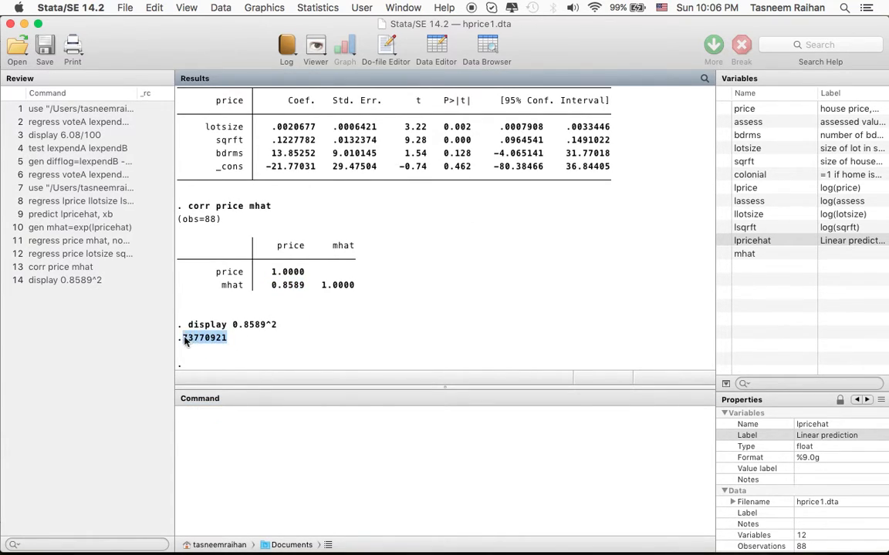
{"action": "left_click", "coordinate": [256, 447]}
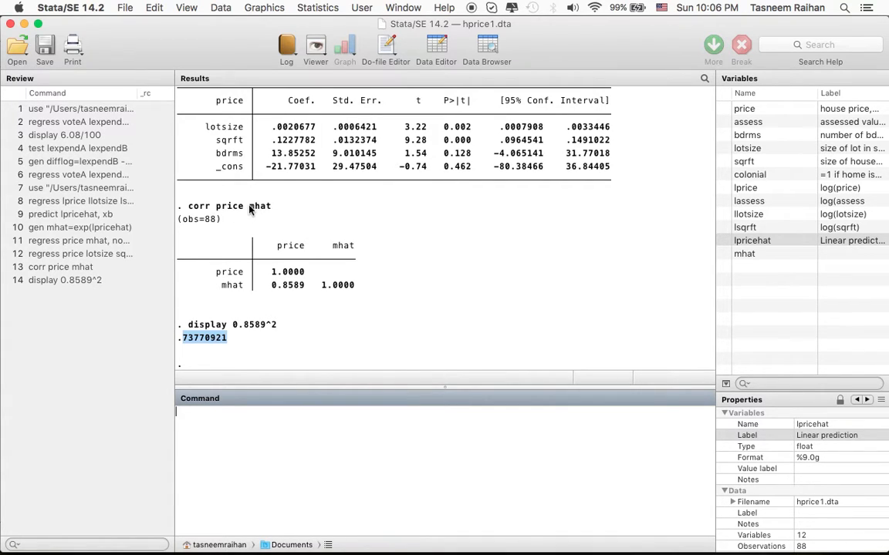
Highlight mhat in the corr command and review how it was generated from lpricehat in the earlier Stata results.
{"action": "left_click_drag", "start_coordinate": [249, 209], "coordinate": [269, 209]}
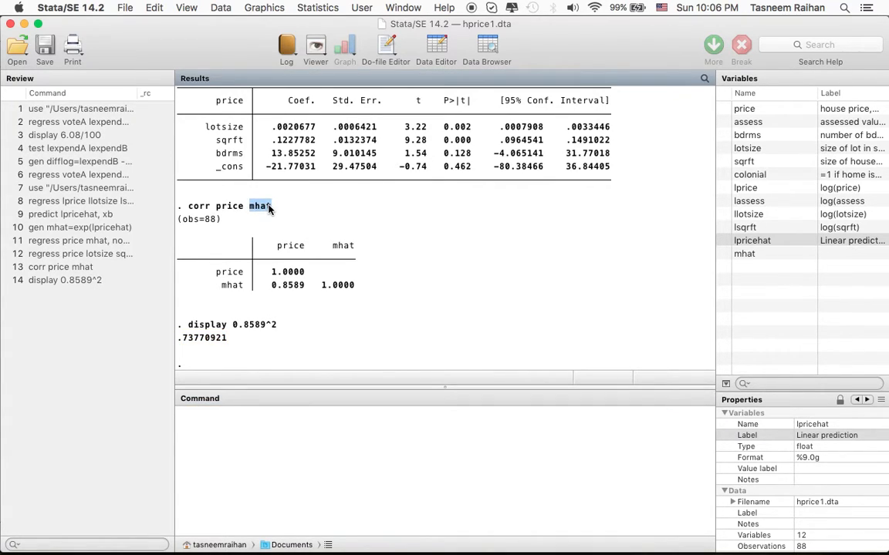
{"action": "left_click", "coordinate": [242, 197]}
{"action": "scroll", "coordinate": [265, 224], "scroll_direction": "up", "scroll_amount": 5}
{"action": "scroll", "coordinate": [265, 223], "scroll_direction": "up", "scroll_amount": 5}
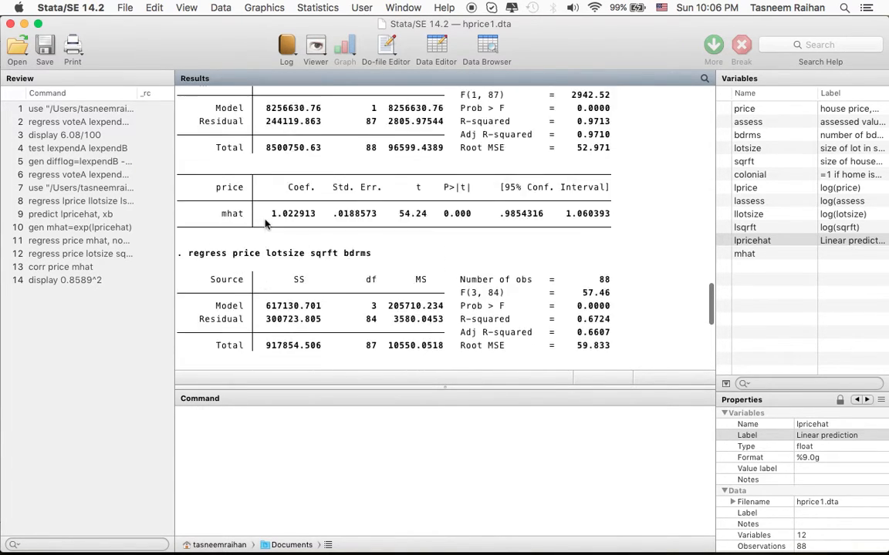
{"action": "scroll", "coordinate": [265, 223], "scroll_direction": "up", "scroll_amount": 2}
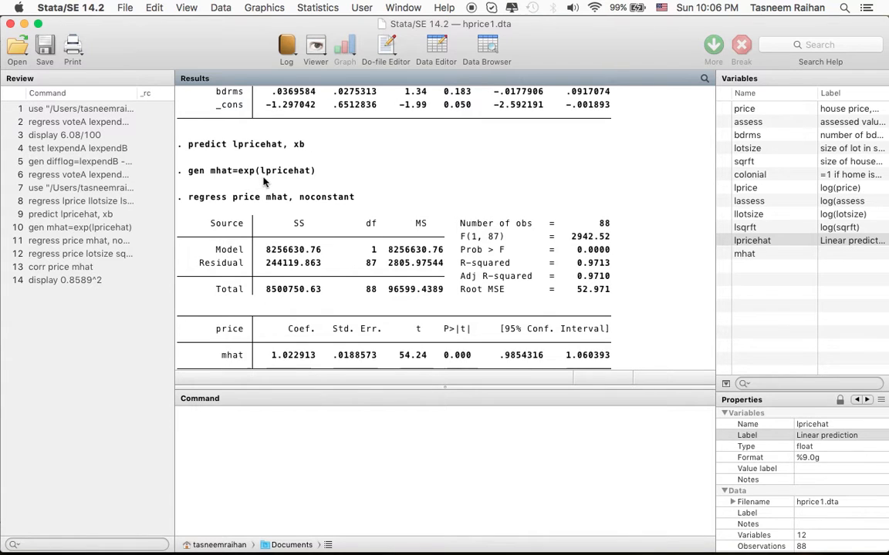
{"action": "scroll", "coordinate": [324, 206], "scroll_direction": "down", "scroll_amount": 10}
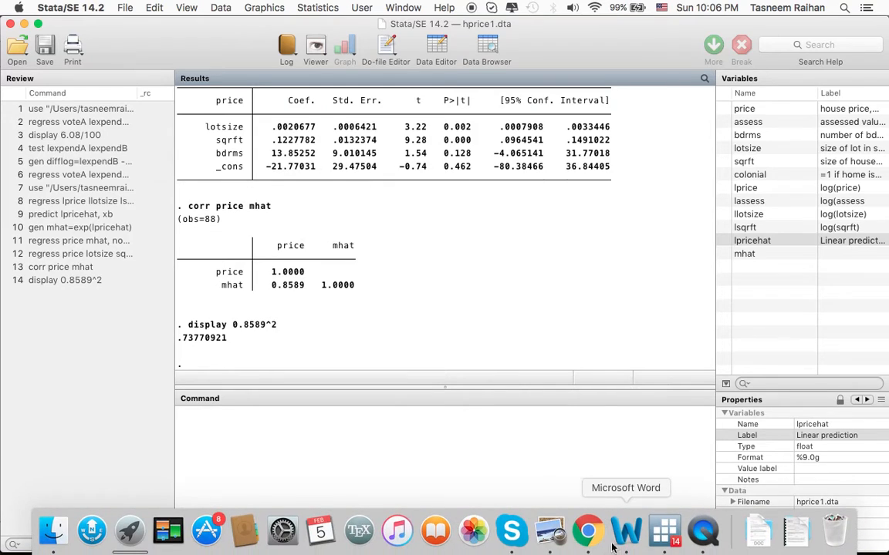
Switch to the Word notes, highlight the exp(logy) term in equation (4), and return to Stata.
{"action": "left_click", "coordinate": [635, 532]}
{"action": "scroll", "coordinate": [489, 409], "scroll_direction": "down", "scroll_amount": 2}
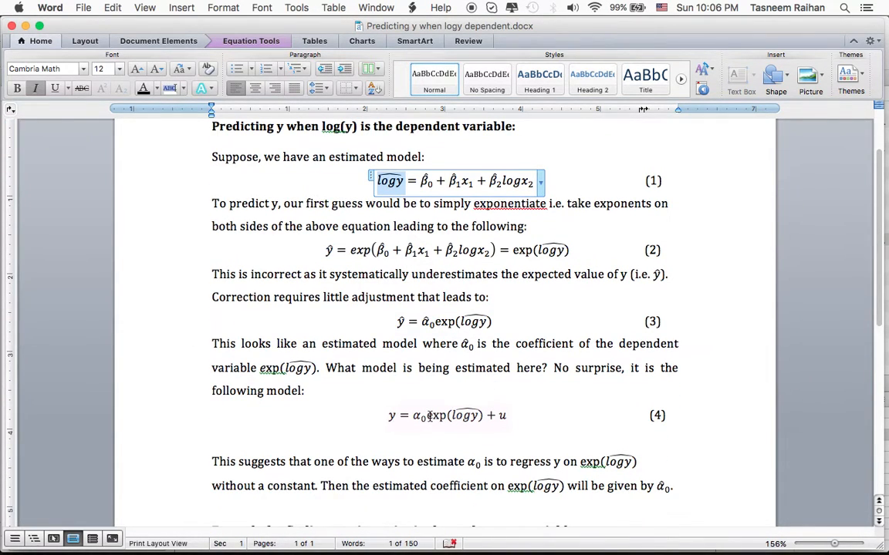
{"action": "left_click_drag", "start_coordinate": [429, 417], "coordinate": [466, 418]}
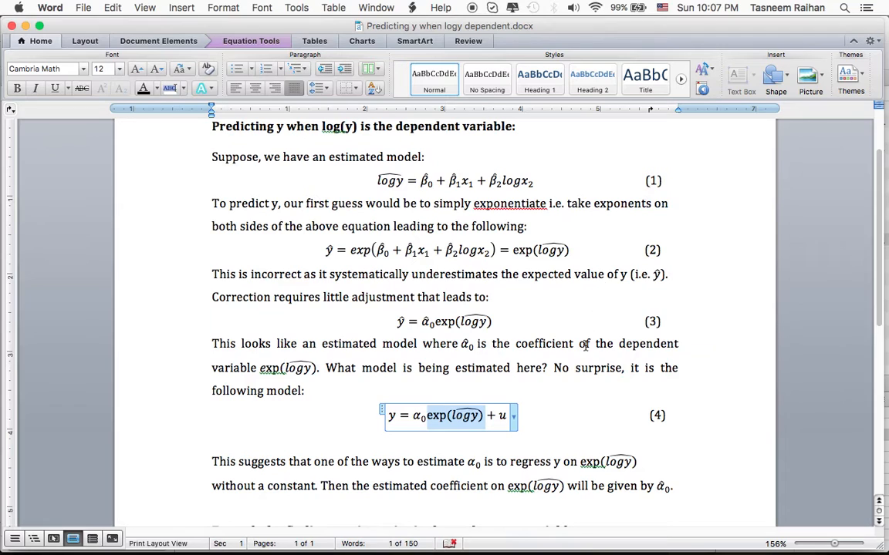
{"action": "key", "text": "super+Tab"}
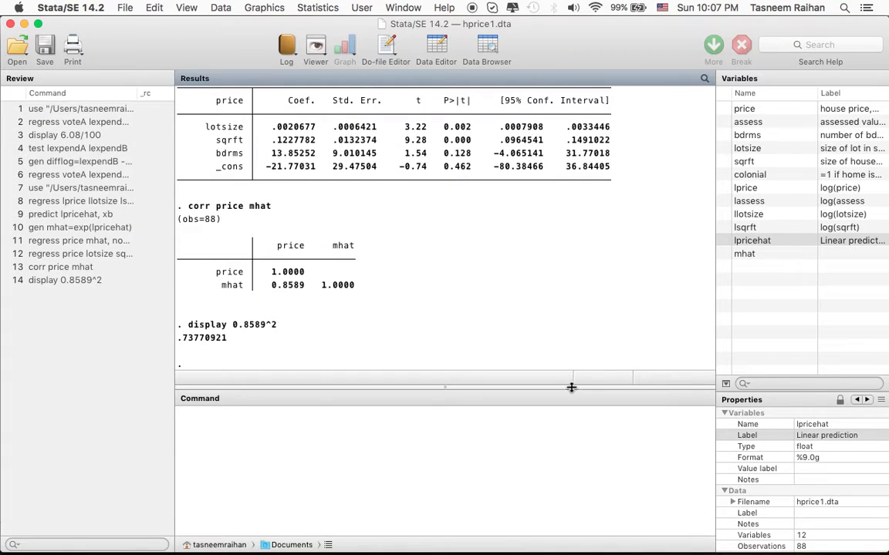
{"action": "key", "text": "super+Tab"}
{"action": "key", "text": "super+Tab"}
{"action": "key", "text": "super+Tab"}
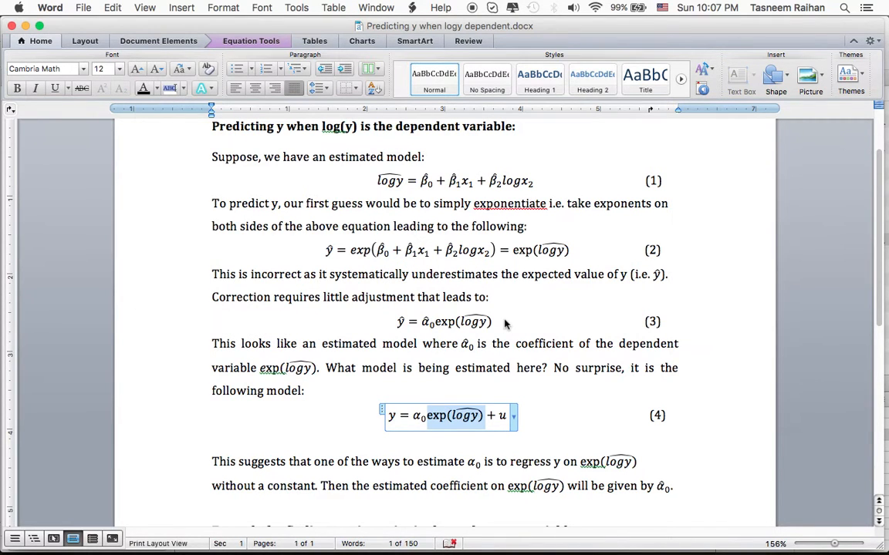
{"action": "mouse_move", "coordinate": [665, 535]}
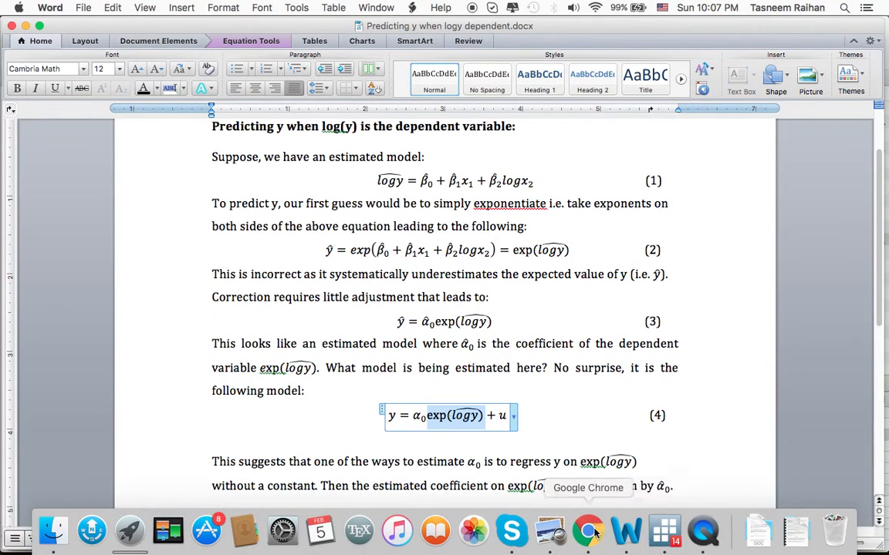
{"action": "left_click", "coordinate": [704, 532]}
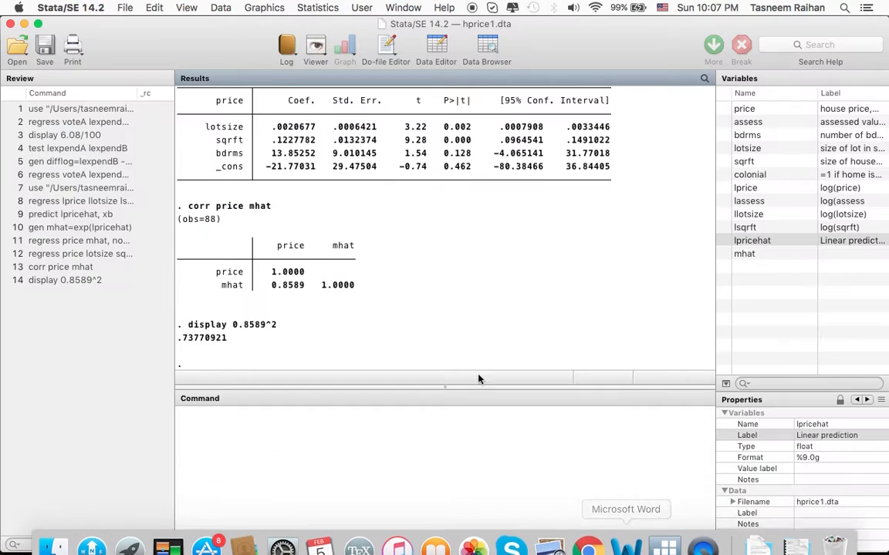
Compare the squared price–mhat correlation with the R-squared of the level price regression, highlighting both in the Stata results.
{"action": "scroll", "coordinate": [437, 327], "scroll_direction": "up", "scroll_amount": 5}
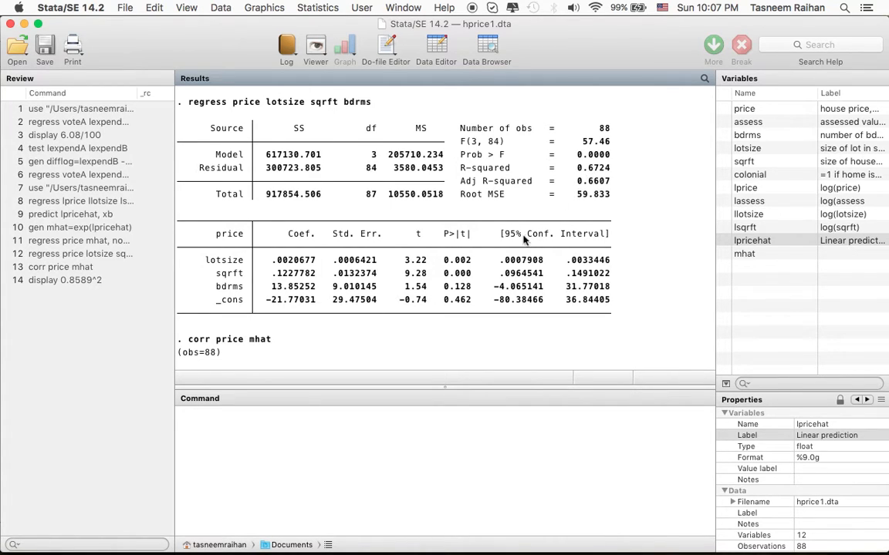
{"action": "scroll", "coordinate": [517, 185], "scroll_direction": "down", "scroll_amount": 5}
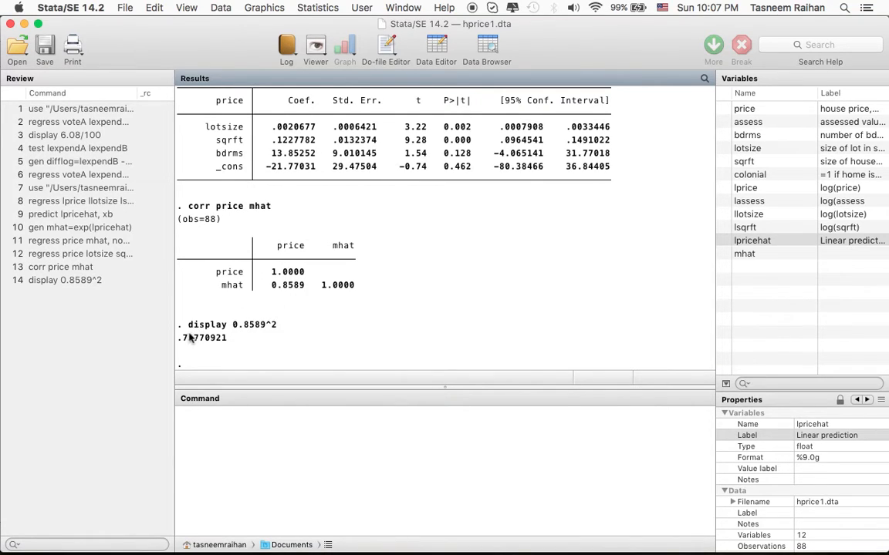
{"action": "left_click_drag", "start_coordinate": [181, 338], "coordinate": [231, 345]}
{"action": "left_click", "coordinate": [231, 345]}
{"action": "left_click_drag", "start_coordinate": [231, 345], "coordinate": [179, 341]}
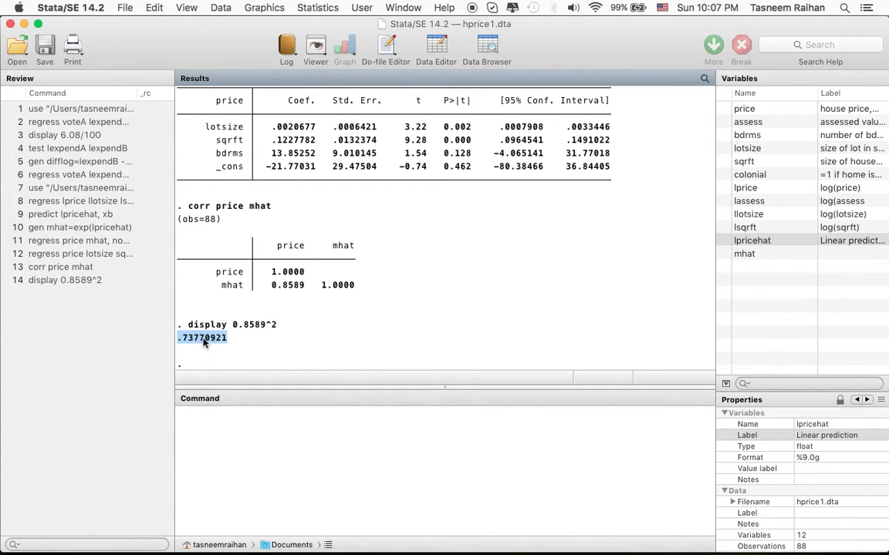
{"action": "scroll", "coordinate": [204, 343], "scroll_direction": "up", "scroll_amount": 5}
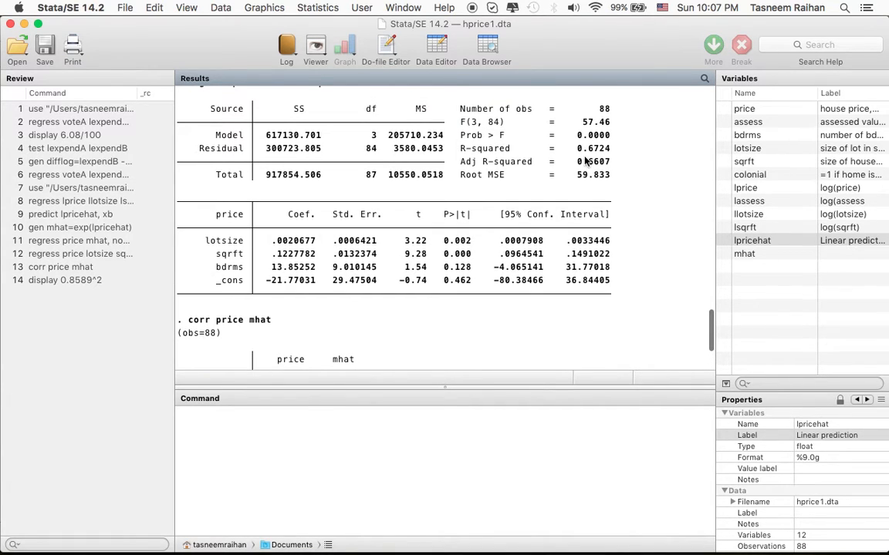
{"action": "left_click_drag", "start_coordinate": [575, 149], "coordinate": [605, 152]}
{"action": "scroll", "coordinate": [606, 152], "scroll_direction": "up", "scroll_amount": 2}
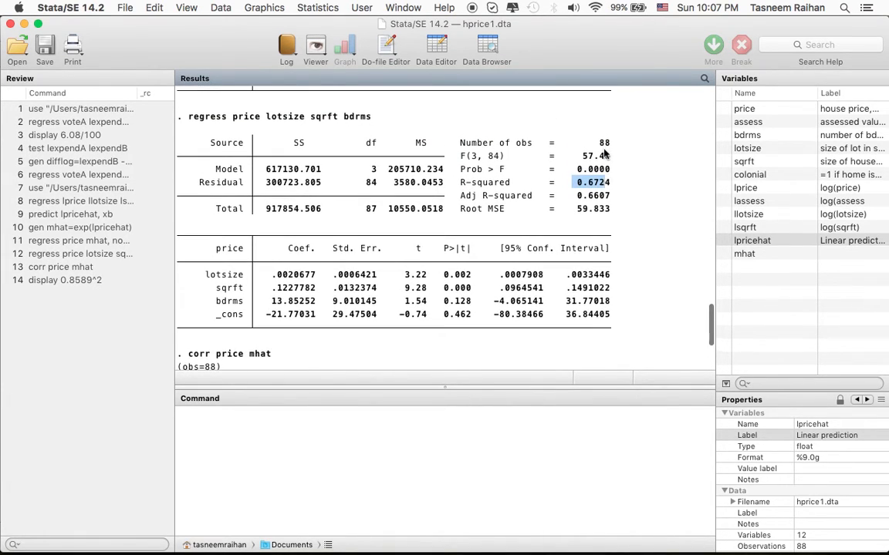
{"action": "scroll", "coordinate": [602, 189], "scroll_direction": "down", "scroll_amount": 5}
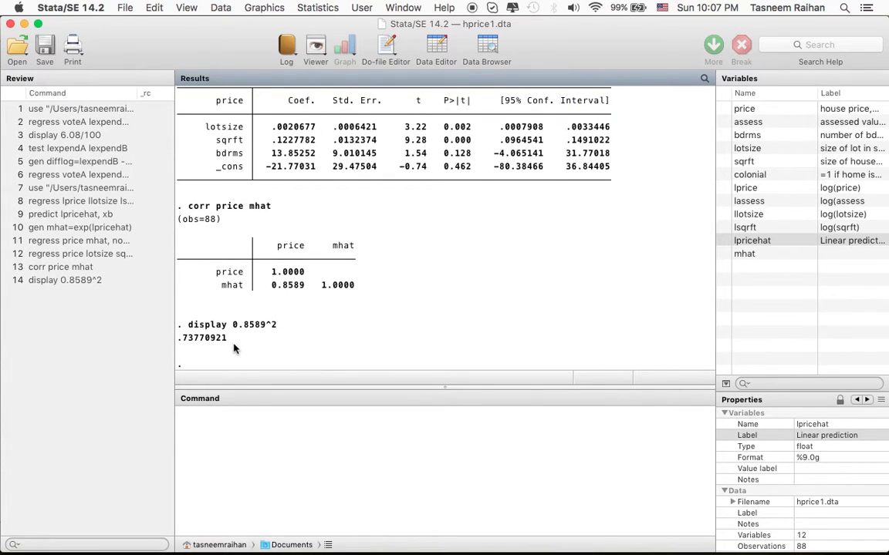
{"action": "scroll", "coordinate": [235, 348], "scroll_direction": "up", "scroll_amount": 4}
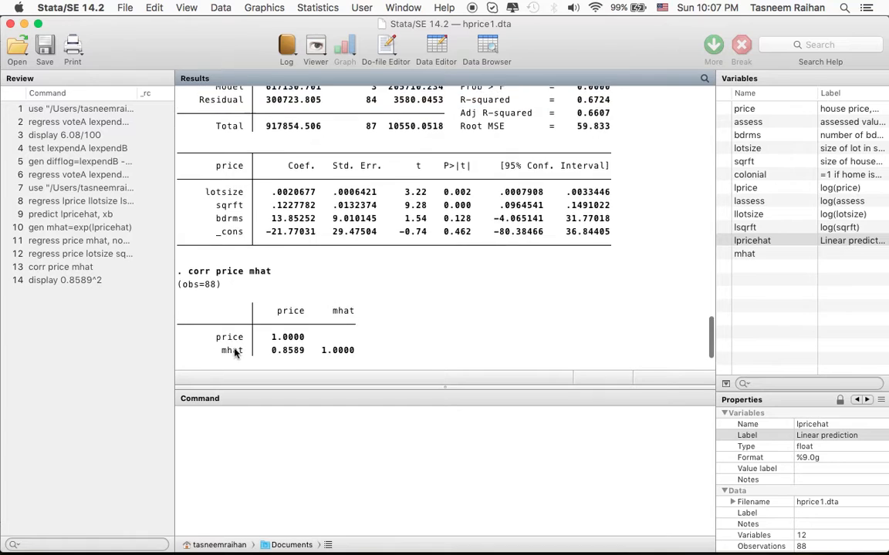
{"action": "scroll", "coordinate": [319, 278], "scroll_direction": "up", "scroll_amount": 4}
{"action": "scroll", "coordinate": [468, 202], "scroll_direction": "down", "scroll_amount": 2}
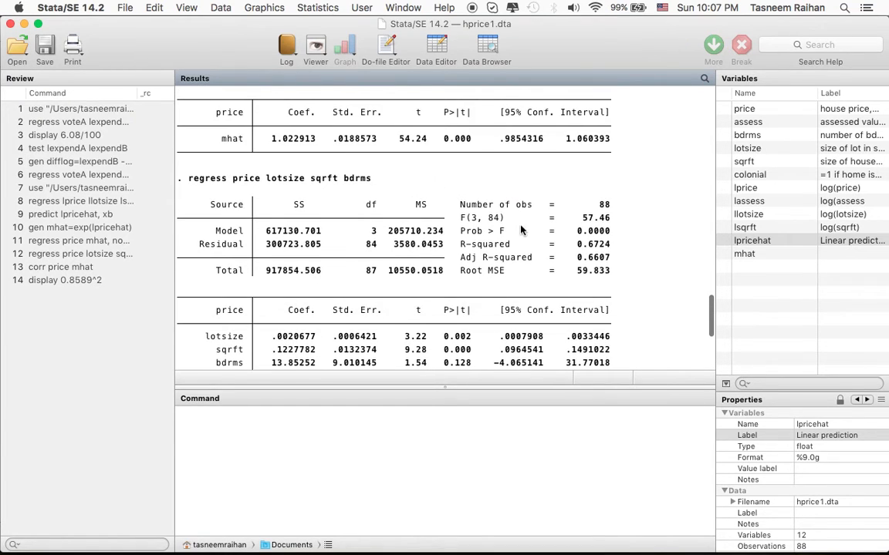
{"action": "scroll", "coordinate": [596, 244], "scroll_direction": "down", "scroll_amount": 5}
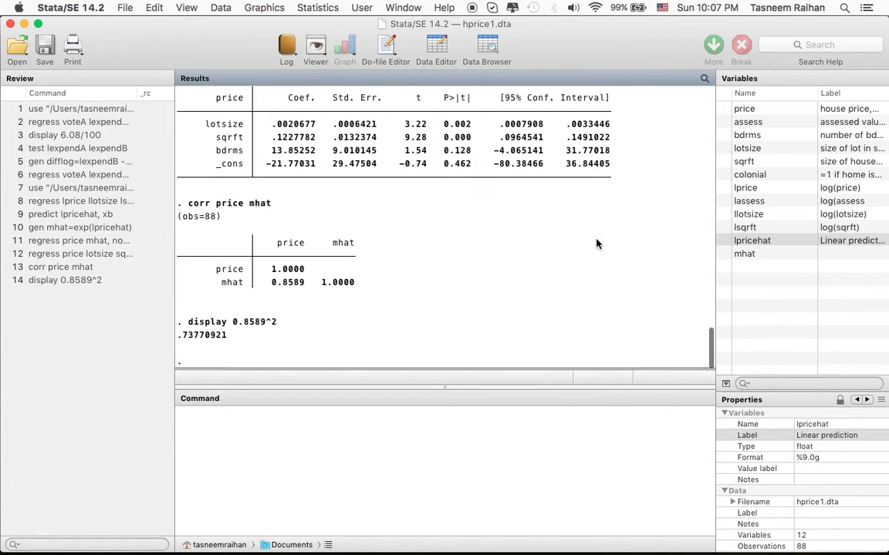
{"action": "left_click", "coordinate": [393, 440]}
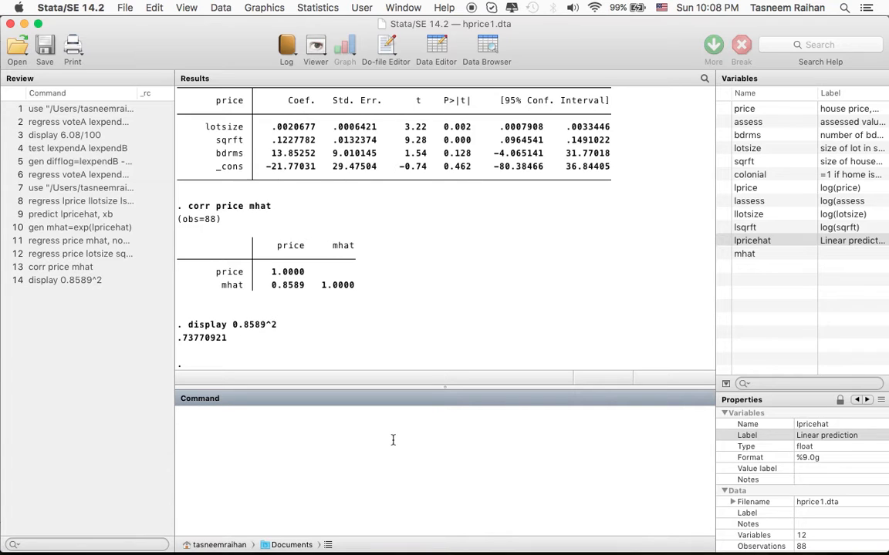
Switch to the Wooldridge textbook in Preview and read exercise C6.9 on the NBASAL data.
{"action": "mouse_move", "coordinate": [579, 549]}
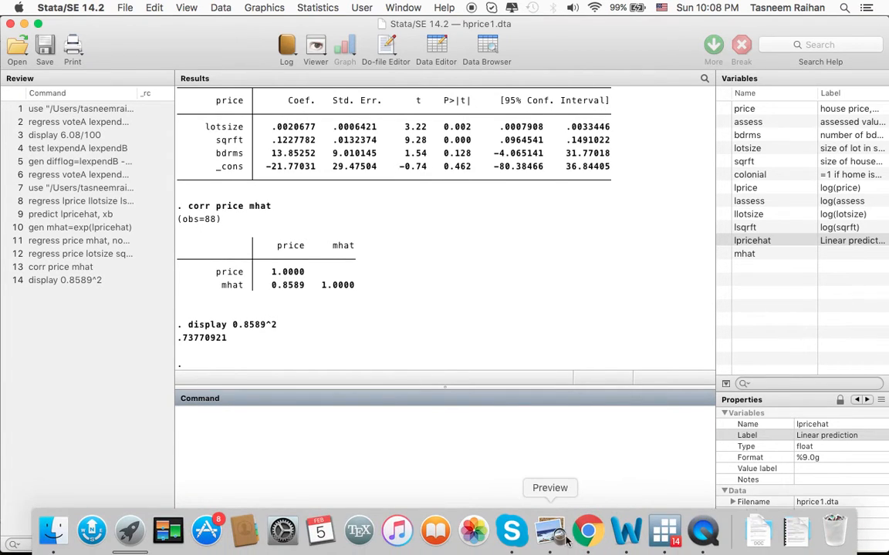
{"action": "left_click", "coordinate": [550, 531]}
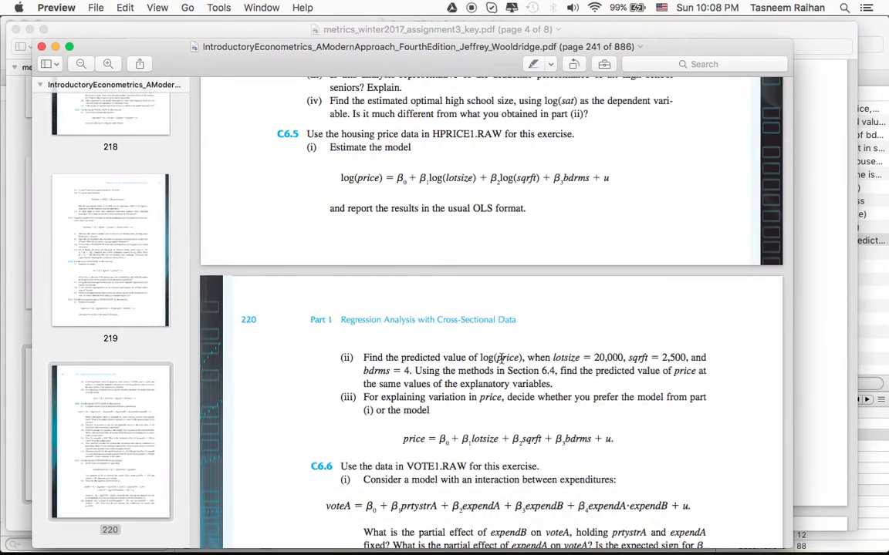
{"action": "scroll", "coordinate": [586, 151], "scroll_direction": "down", "scroll_amount": 10}
{"action": "scroll", "coordinate": [586, 151], "scroll_direction": "down", "scroll_amount": 15}
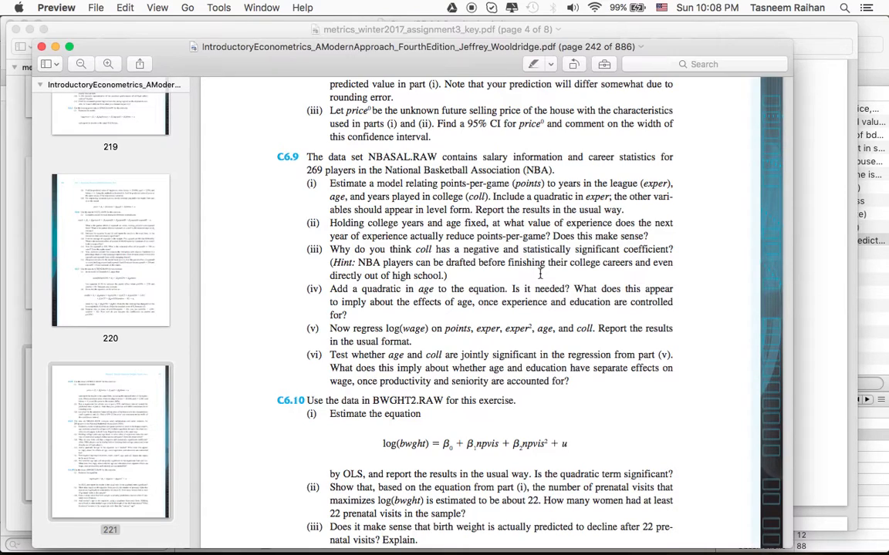
Switch to Stata and open nbasal.dta, discarding the changes to the housing price data.
{"action": "mouse_move", "coordinate": [702, 544]}
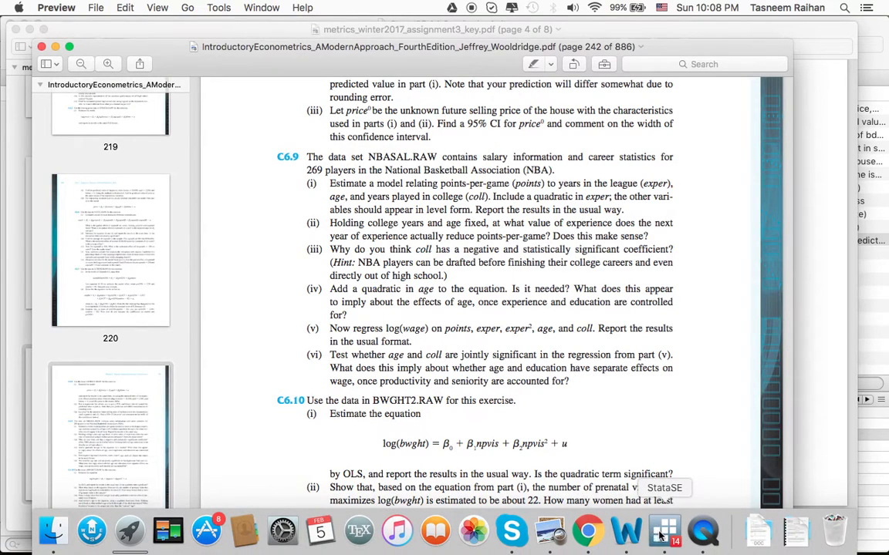
{"action": "left_click", "coordinate": [662, 532]}
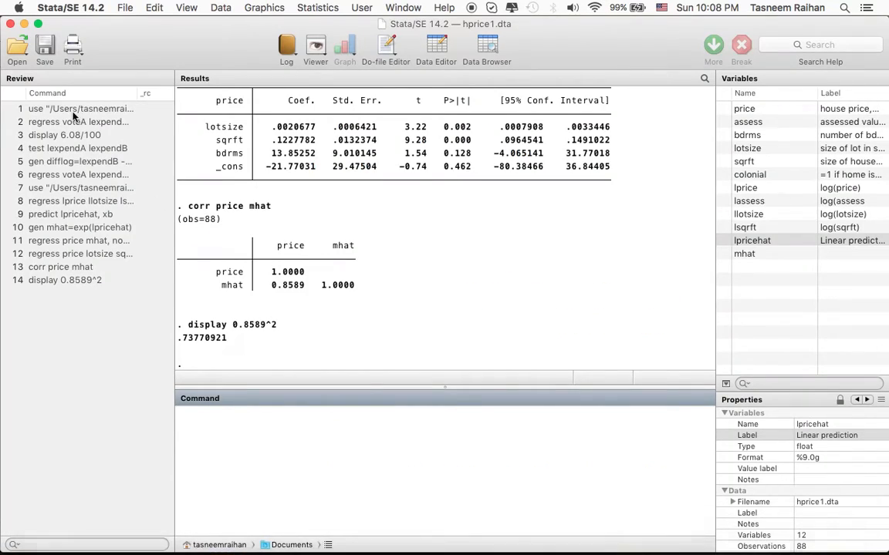
{"action": "left_click", "coordinate": [14, 48]}
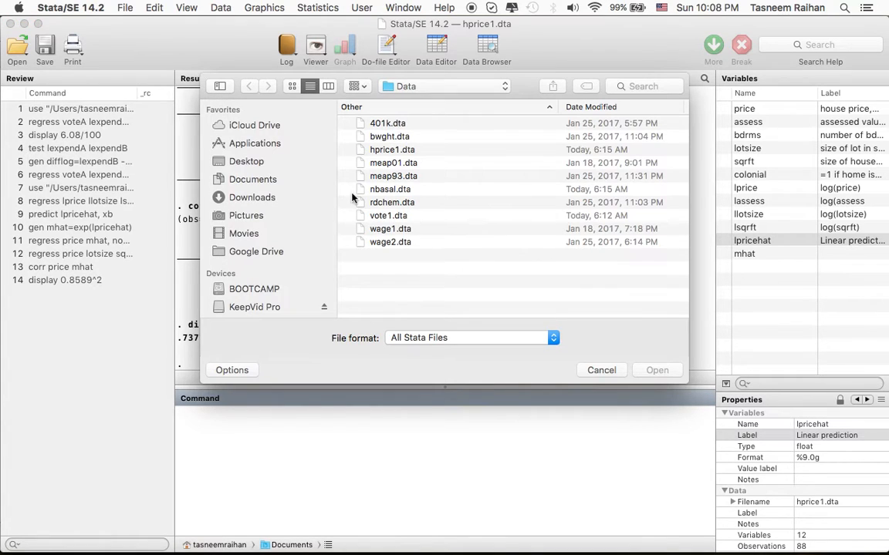
{"action": "double_click", "coordinate": [393, 189]}
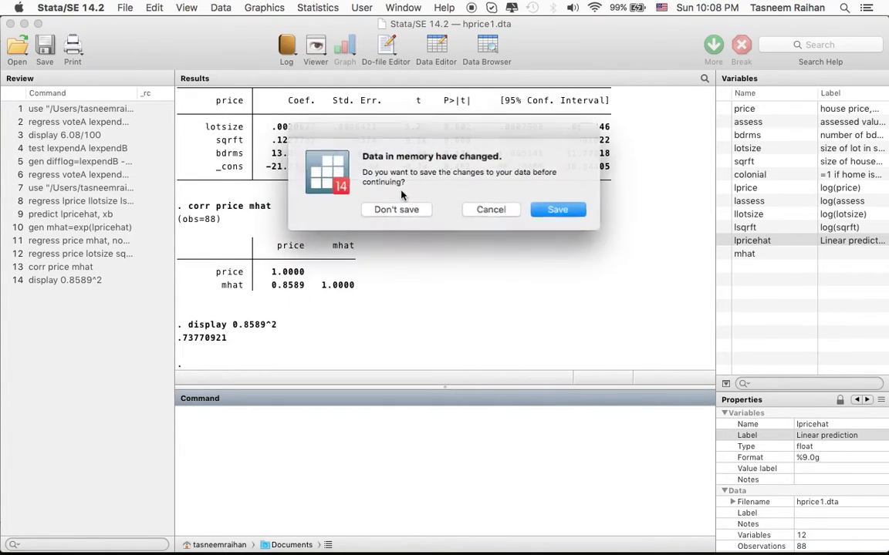
{"action": "left_click", "coordinate": [401, 209]}
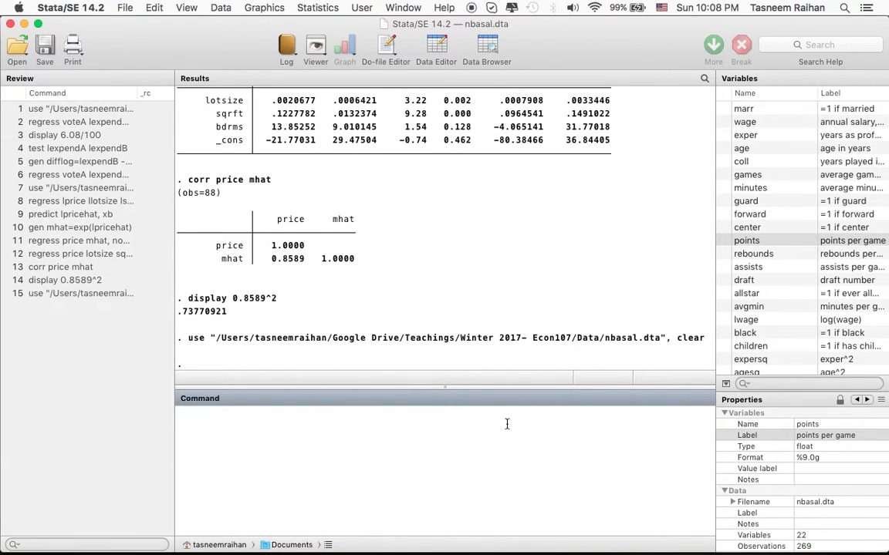
Start a regression command of points on exper and expersq, checking the expersq variable in the dataset's variable list.
{"action": "type", "text": "regress points exper"}
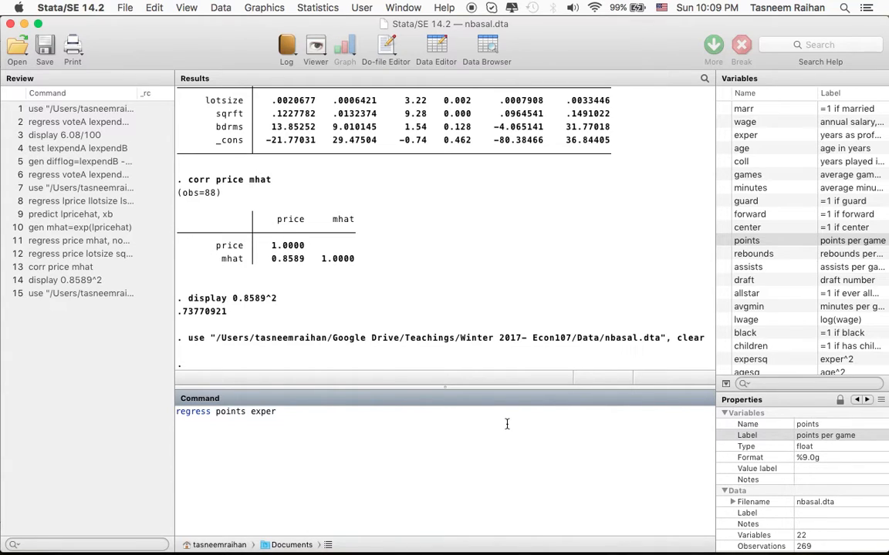
{"action": "type", "text": "expersq"}
{"action": "scroll", "coordinate": [800, 347], "scroll_direction": "down", "scroll_amount": 1}
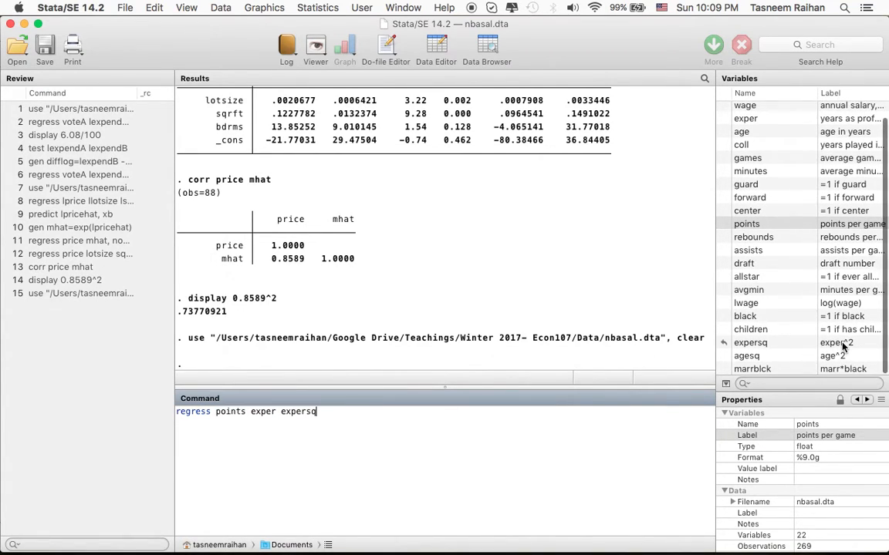
{"action": "left_click", "coordinate": [799, 345]}
{"action": "left_click", "coordinate": [403, 423]}
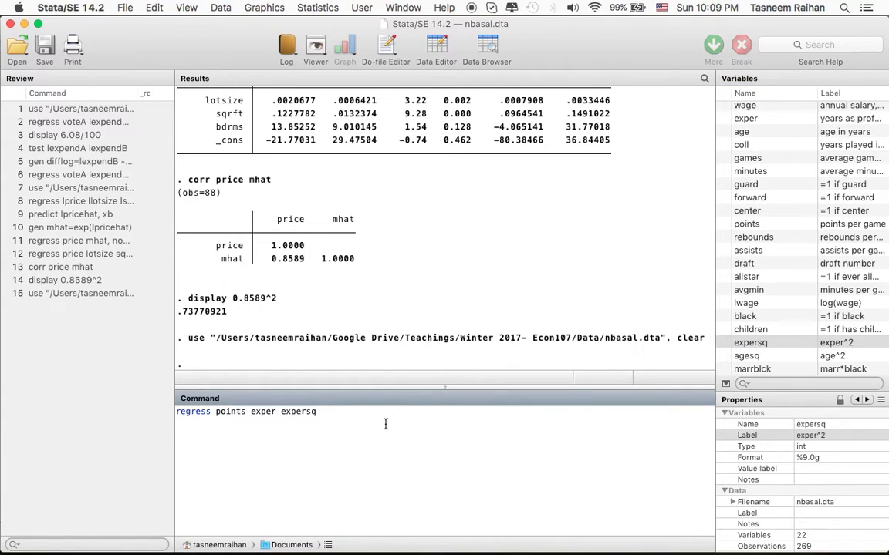
Add age and coll as regressors, checking them against exercise C6.9 in the Preview textbook, and run the points regression in Stata.
{"action": "type", "text": "age co"}
{"action": "key", "text": "BackSpace"}
{"action": "key", "text": "BackSpace"}
{"action": "key", "text": "super+Tab"}
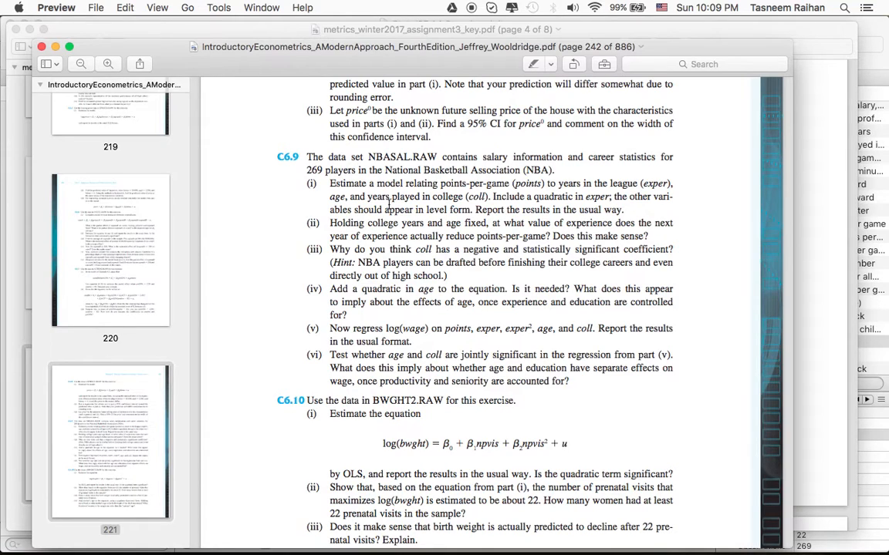
{"action": "key", "text": "super+Tab"}
{"action": "type", "text": "coll"}
{"action": "key", "text": "Return"}
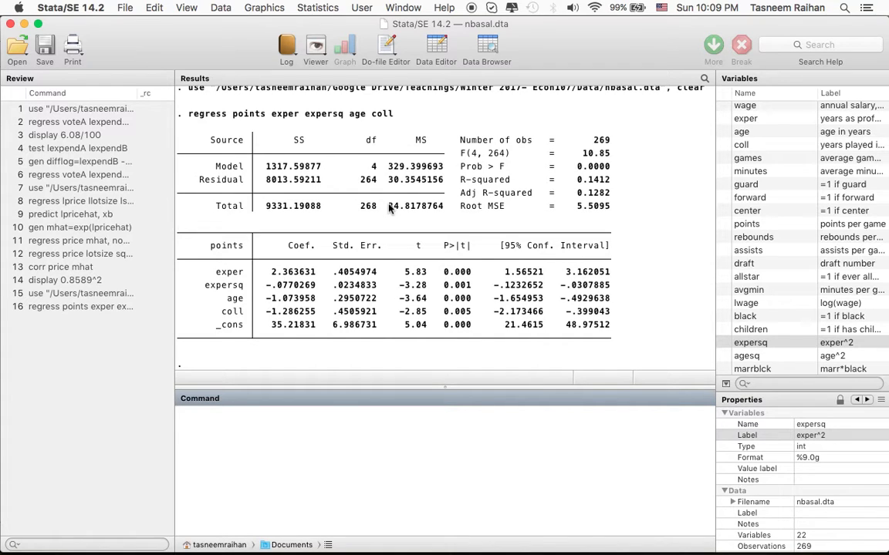
Highlight the expersq term in the executed points regression command in the results.
{"action": "scroll", "coordinate": [448, 168], "scroll_direction": "up", "scroll_amount": 2}
{"action": "scroll", "coordinate": [448, 167], "scroll_direction": "up", "scroll_amount": 2}
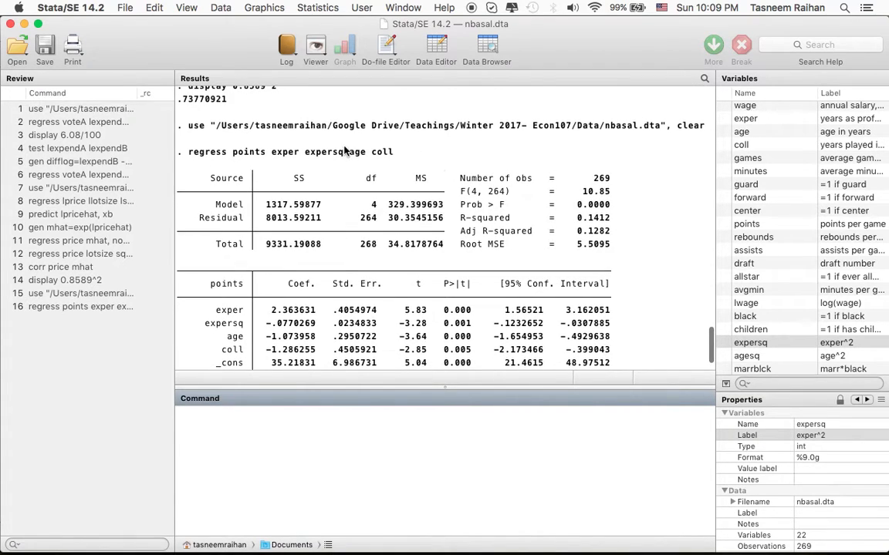
{"action": "left_click_drag", "start_coordinate": [307, 155], "coordinate": [343, 155]}
{"action": "scroll", "coordinate": [341, 155], "scroll_direction": "down", "scroll_amount": 3}
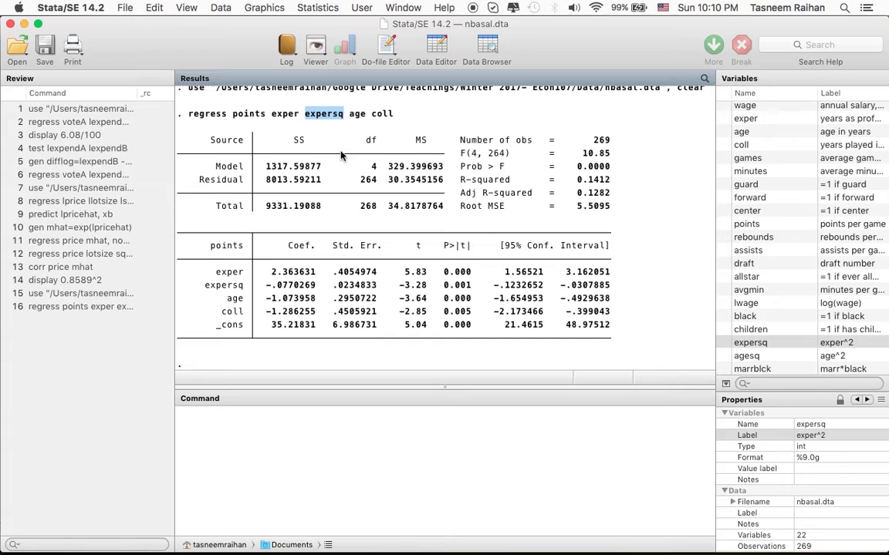
Highlight the exper coefficient in the results and compare it with part (i) of exercise C6.9 in the Preview textbook.
{"action": "key", "text": "super+Tab"}
{"action": "key", "text": "super+Tab"}
{"action": "left_click_drag", "start_coordinate": [269, 274], "coordinate": [319, 278]}
{"action": "key", "text": "super+Tab"}
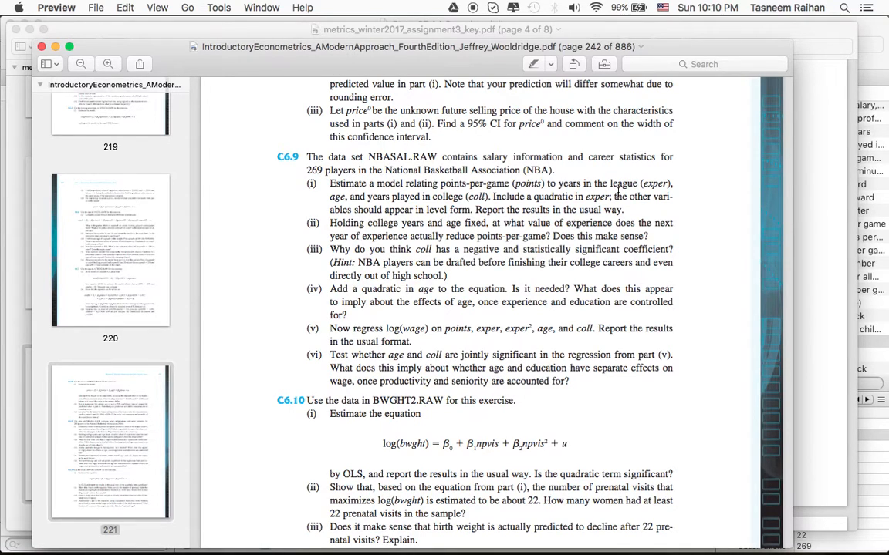
{"action": "key", "text": "super+Tab"}
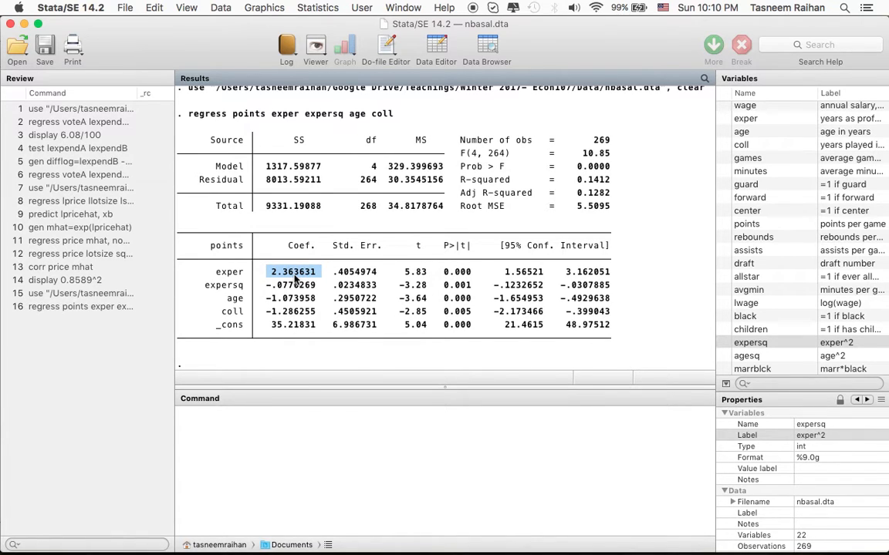
{"action": "key", "text": "super+Tab"}
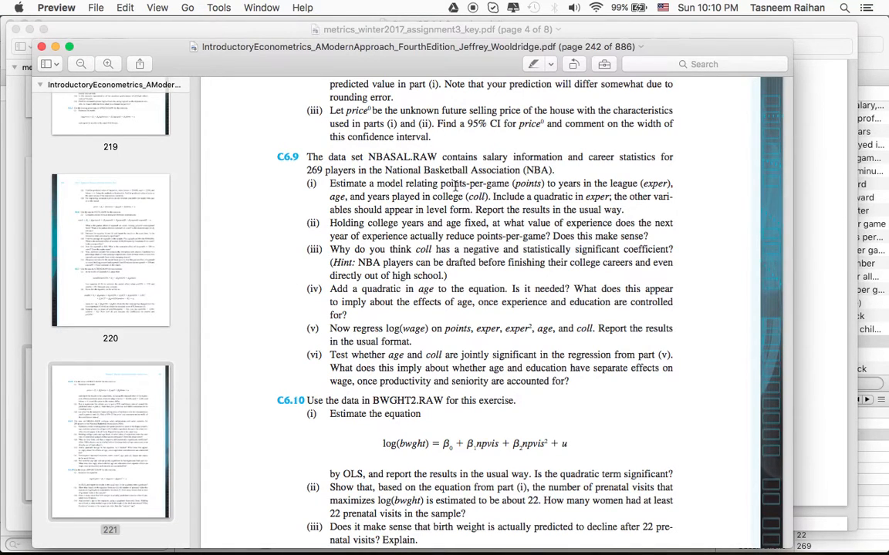
{"action": "key", "text": "super+Tab"}
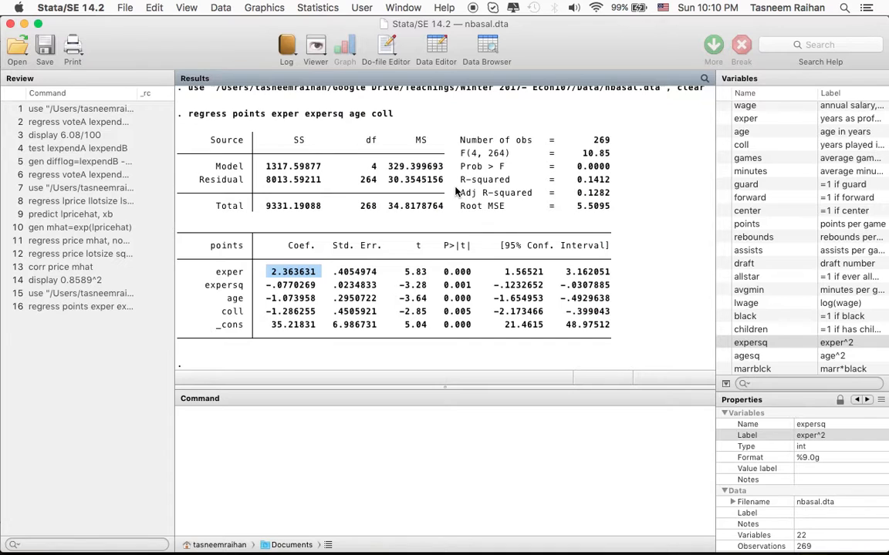
{"action": "left_click", "coordinate": [287, 304]}
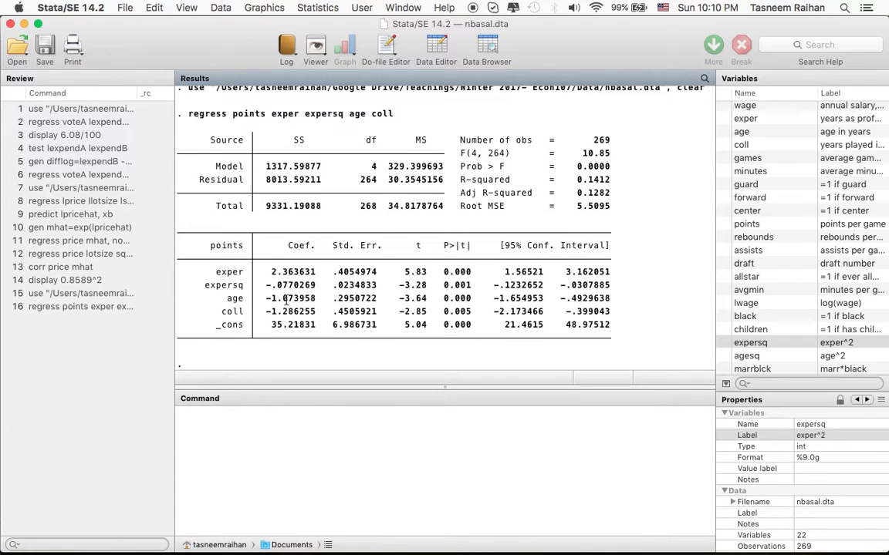
Highlight the expersq coefficient in the Stata points regression results and compare it with the exper coefficient.
{"action": "key", "text": "super+Tab"}
{"action": "key", "text": "super+Tab"}
{"action": "left_click", "coordinate": [402, 7]}
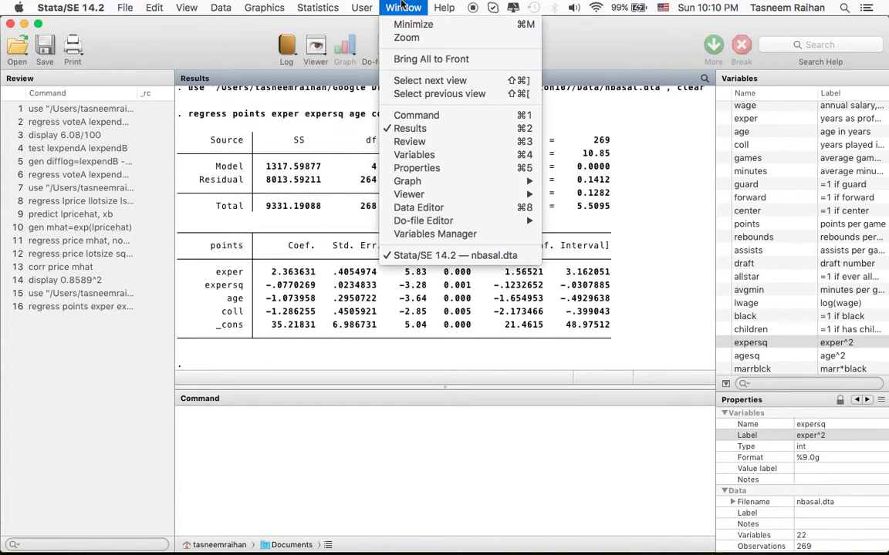
{"action": "left_click", "coordinate": [401, 6]}
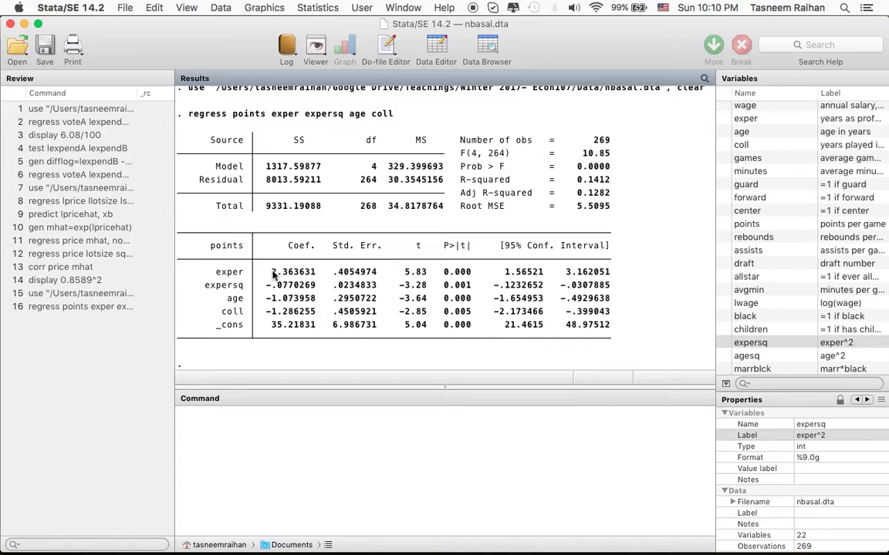
{"action": "left_click_drag", "start_coordinate": [273, 275], "coordinate": [317, 292]}
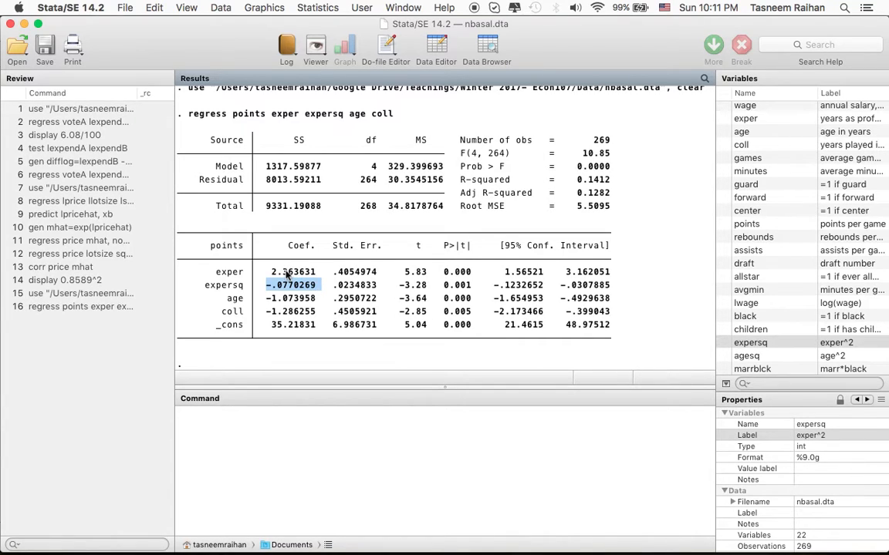
{"action": "left_click", "coordinate": [286, 276]}
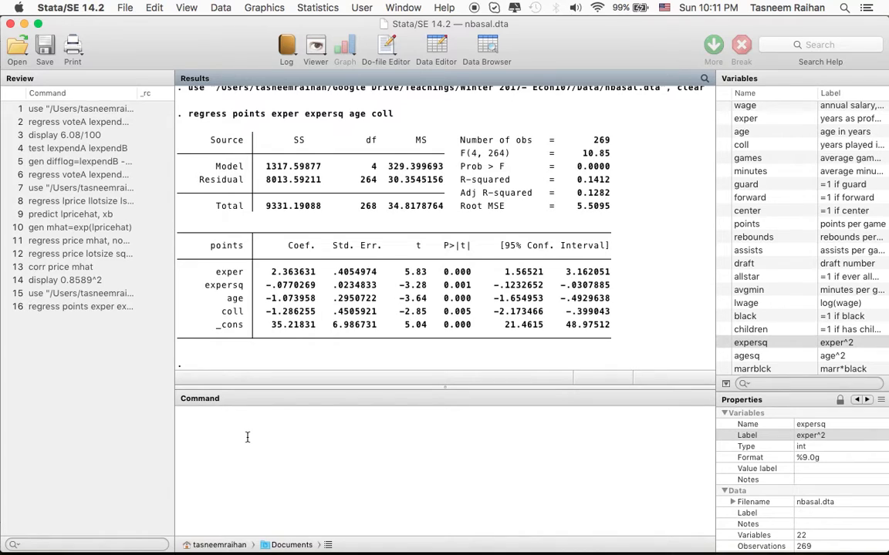
Switch to the Word notes, find the turning point formula section, and highlight the quadratic model equation.
{"action": "key", "text": "super+Tab"}
{"action": "key", "text": "super+Tab"}
{"action": "key", "text": "super+Tab"}
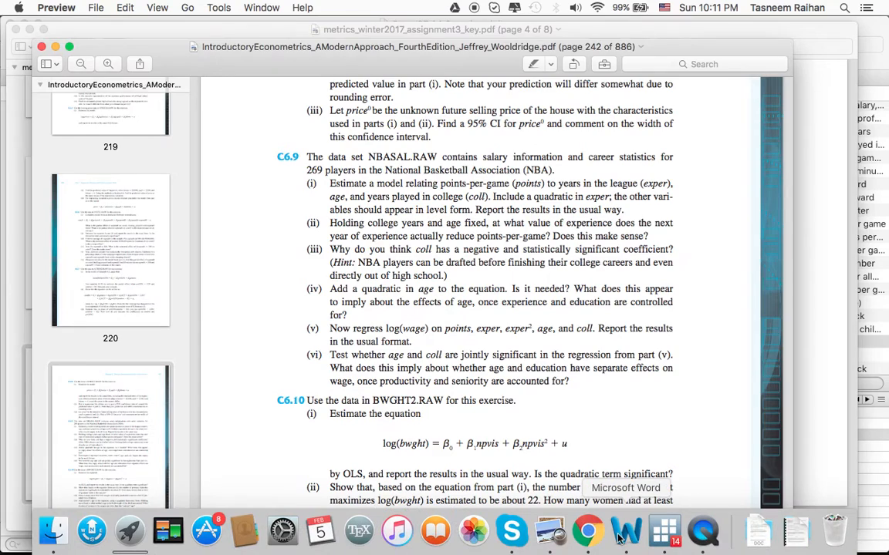
{"action": "left_click", "coordinate": [618, 538]}
{"action": "scroll", "coordinate": [526, 452], "scroll_direction": "down", "scroll_amount": 10}
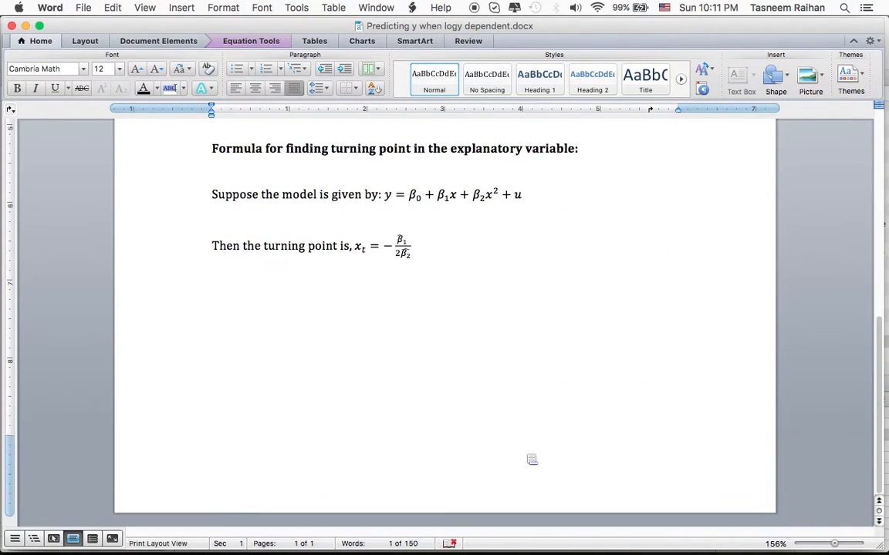
{"action": "left_click", "coordinate": [527, 459]}
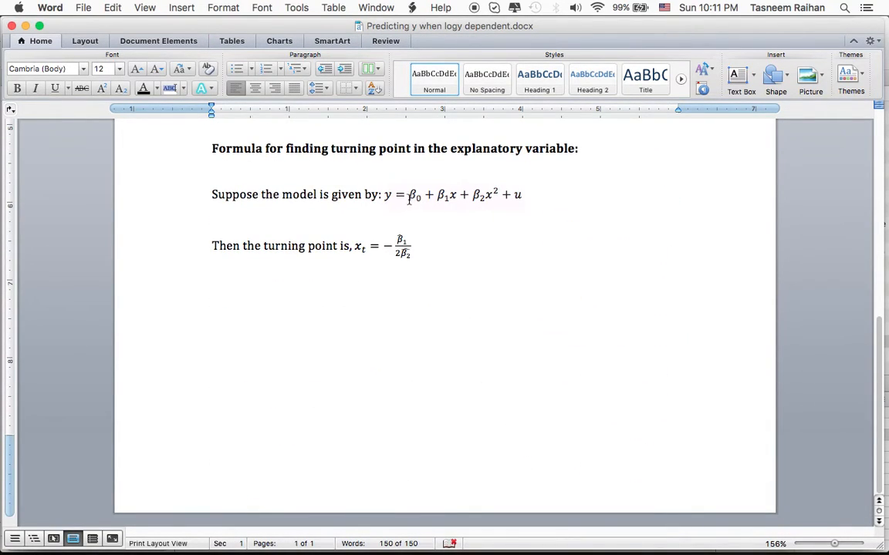
{"action": "left_click_drag", "start_coordinate": [383, 195], "coordinate": [523, 197]}
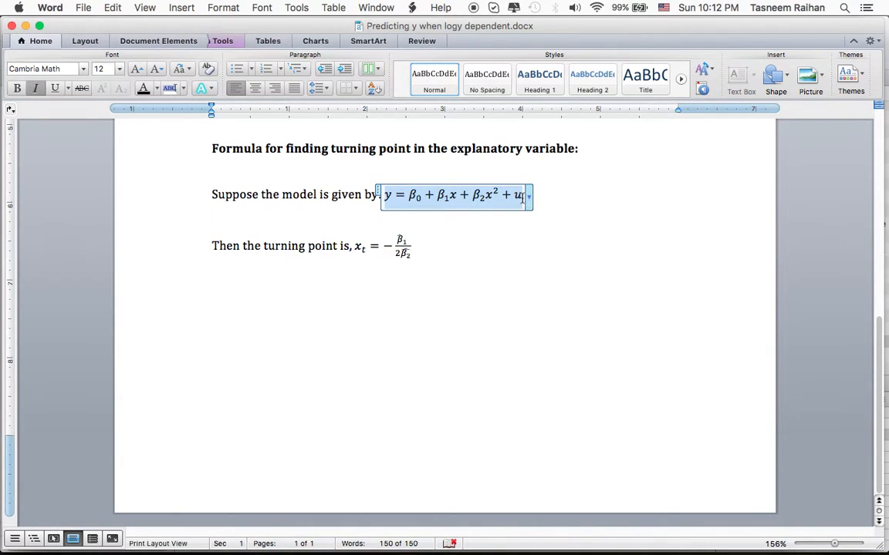
{"action": "left_click", "coordinate": [505, 246]}
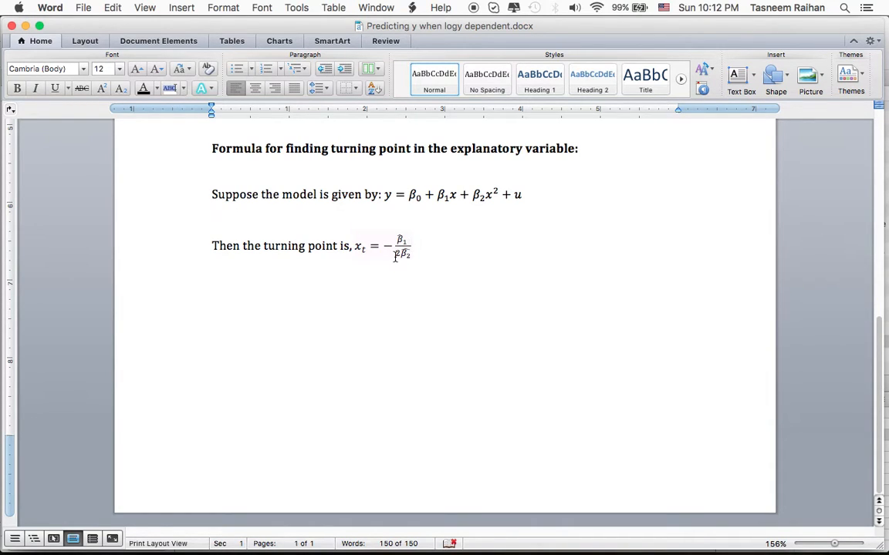
Switch to Stata and highlight the exper and expersq coefficients in turn as inputs for the turning point formula.
{"action": "key", "text": "super+Tab"}
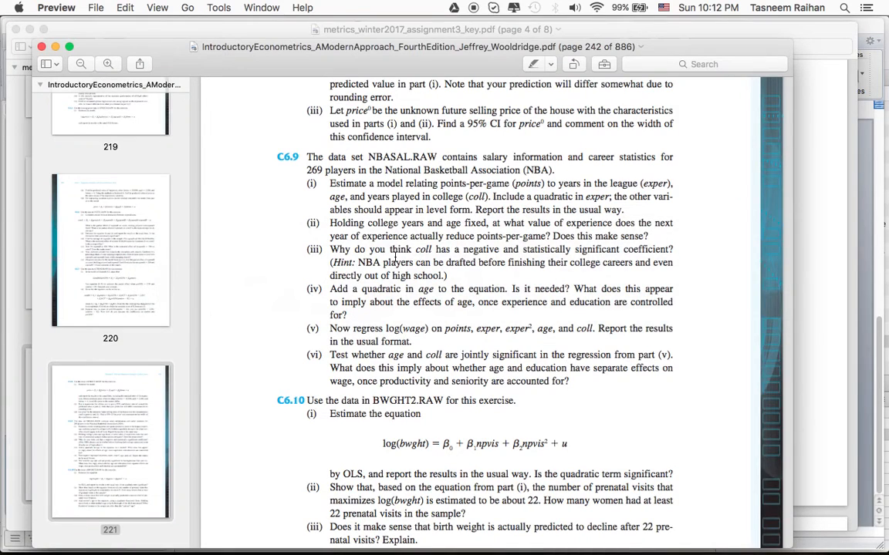
{"action": "left_click", "coordinate": [665, 532]}
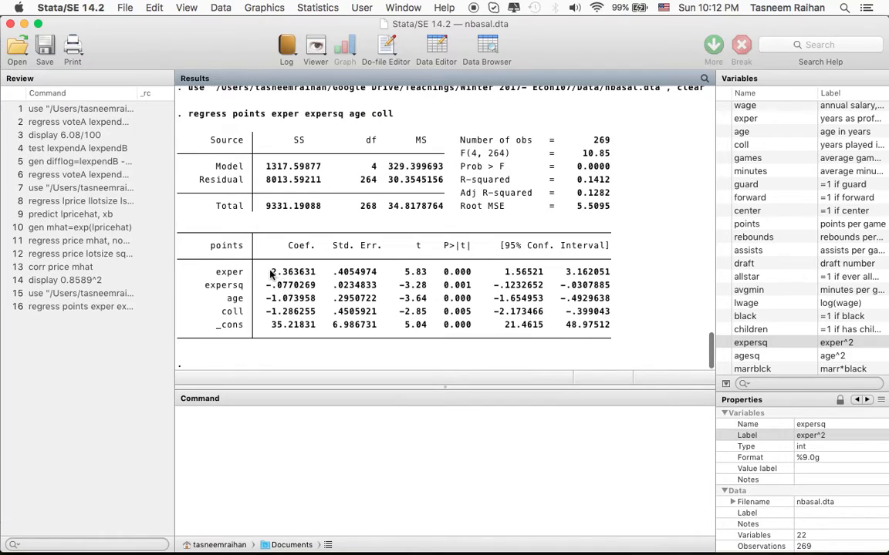
{"action": "left_click_drag", "start_coordinate": [270, 274], "coordinate": [315, 274]}
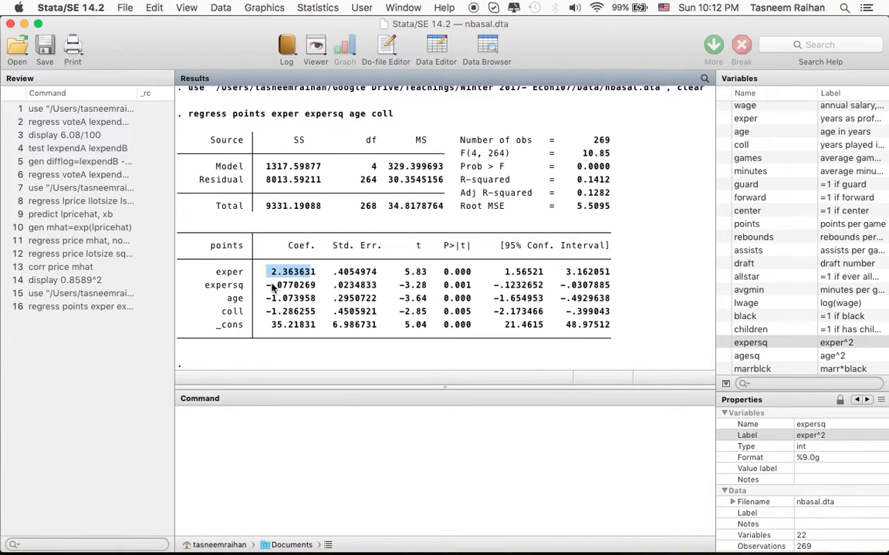
{"action": "left_click_drag", "start_coordinate": [265, 286], "coordinate": [316, 288]}
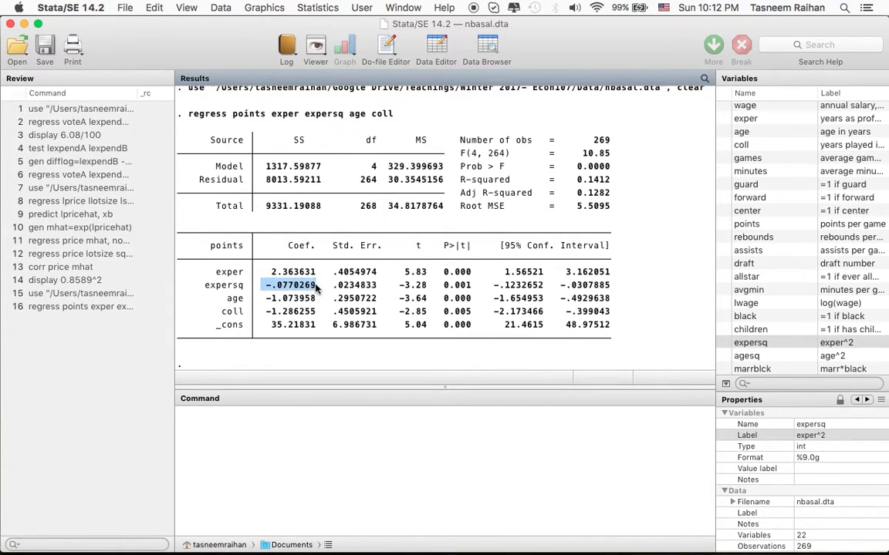
Return to the Word notes and highlight the turning point formula for x_t.
{"action": "left_click", "coordinate": [627, 533]}
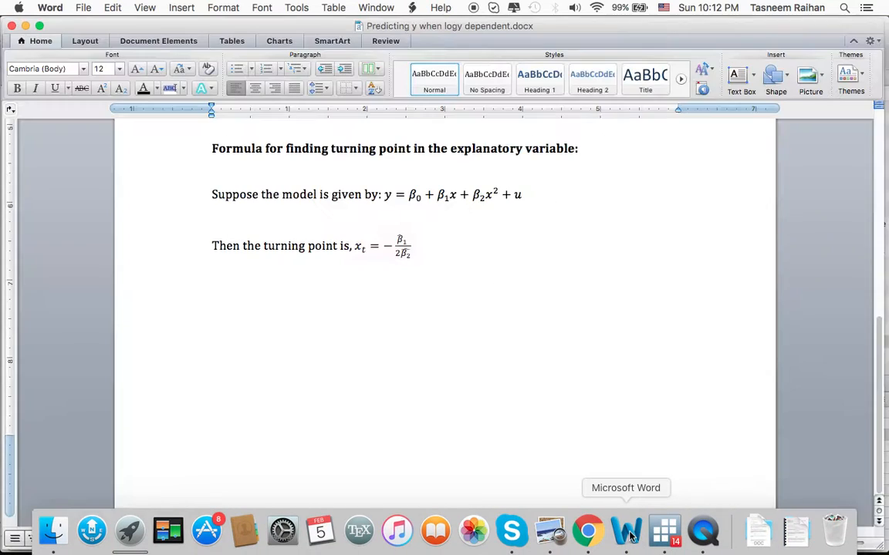
{"action": "left_click_drag", "start_coordinate": [369, 245], "coordinate": [408, 246]}
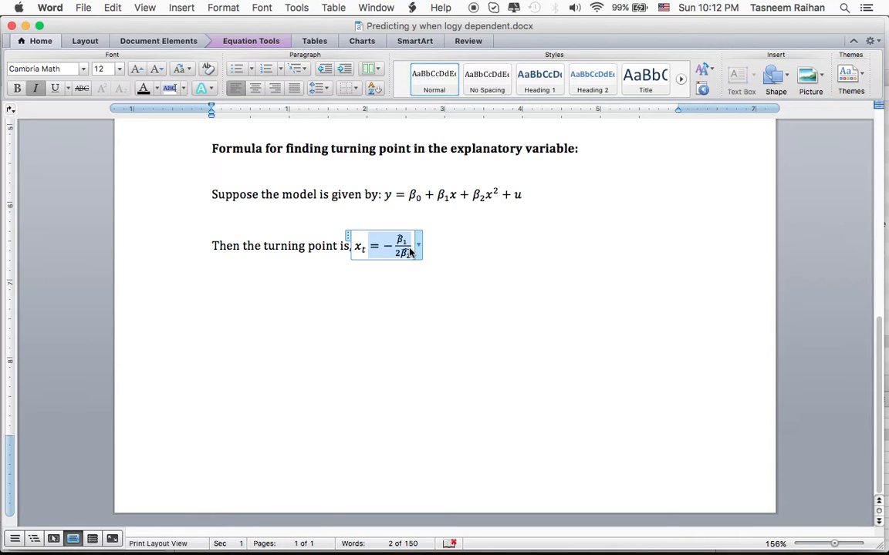
{"action": "left_click", "coordinate": [396, 316]}
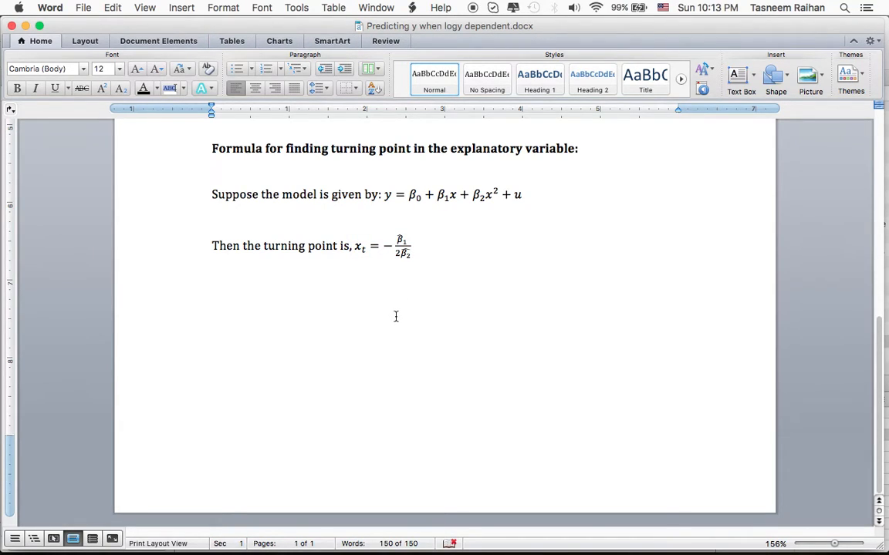
Switch to the textbook in Preview and read parts (iii) to (vi) of exercise C6.9, pointing out the log(wage) regression.
{"action": "left_click", "coordinate": [549, 532]}
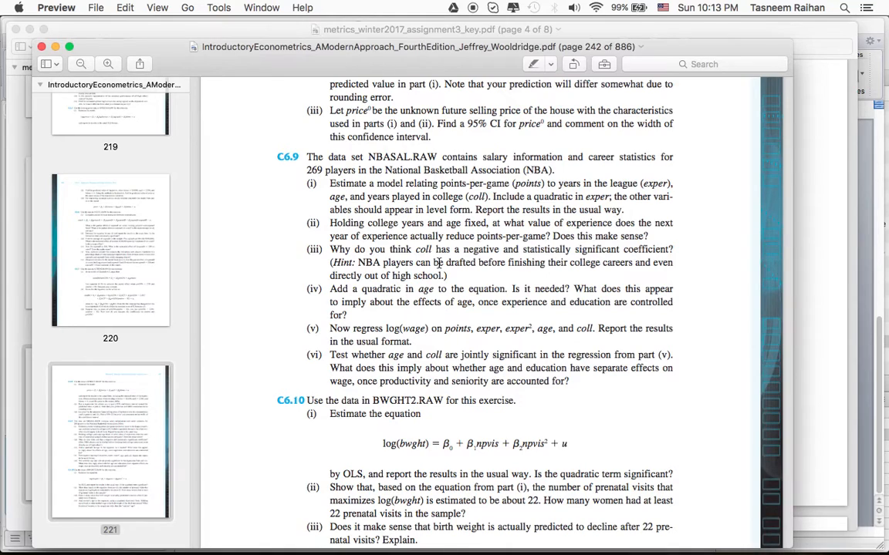
{"action": "scroll", "coordinate": [438, 263], "scroll_direction": "down", "scroll_amount": 2}
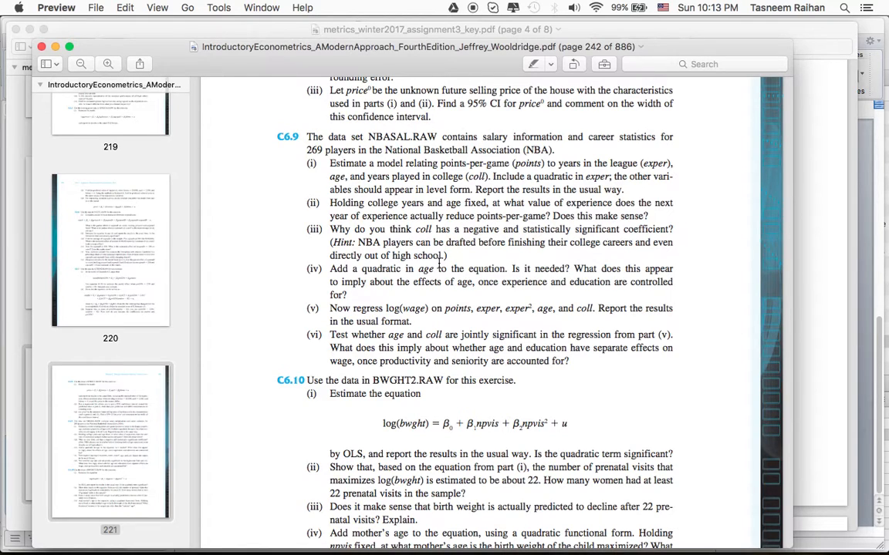
{"action": "scroll", "coordinate": [439, 263], "scroll_direction": "down", "scroll_amount": 1}
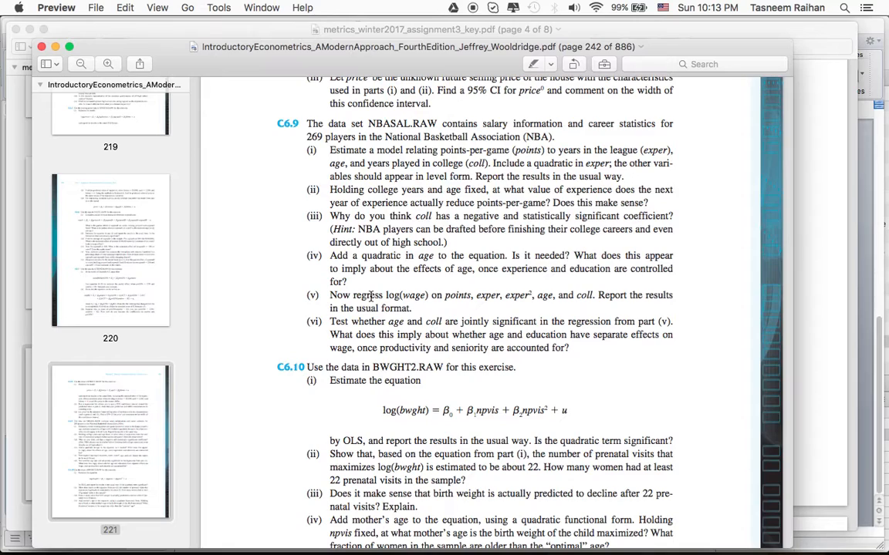
{"action": "left_click_drag", "start_coordinate": [371, 296], "coordinate": [429, 297]}
{"action": "left_click", "coordinate": [430, 297]}
Switch to Stata and enter the joint significance command "test age coll" without running it.
{"action": "mouse_move", "coordinate": [589, 540]}
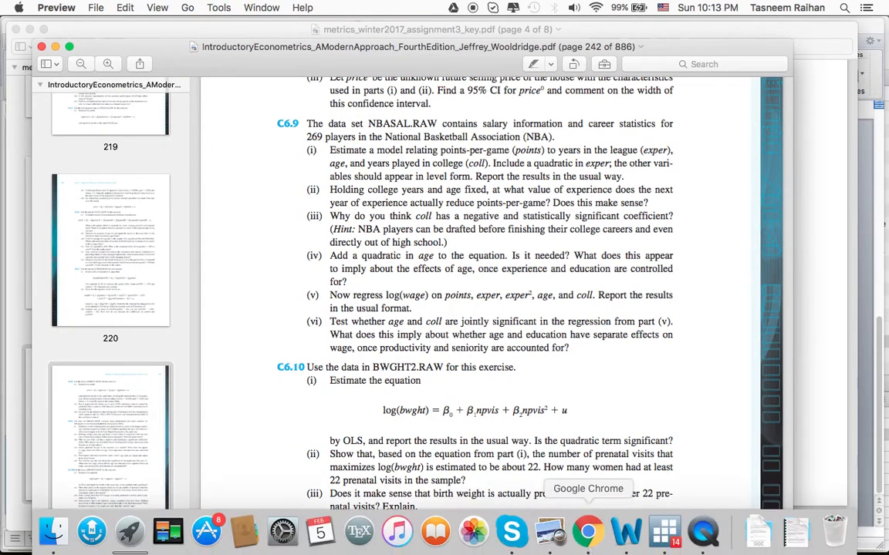
{"action": "left_click", "coordinate": [660, 532]}
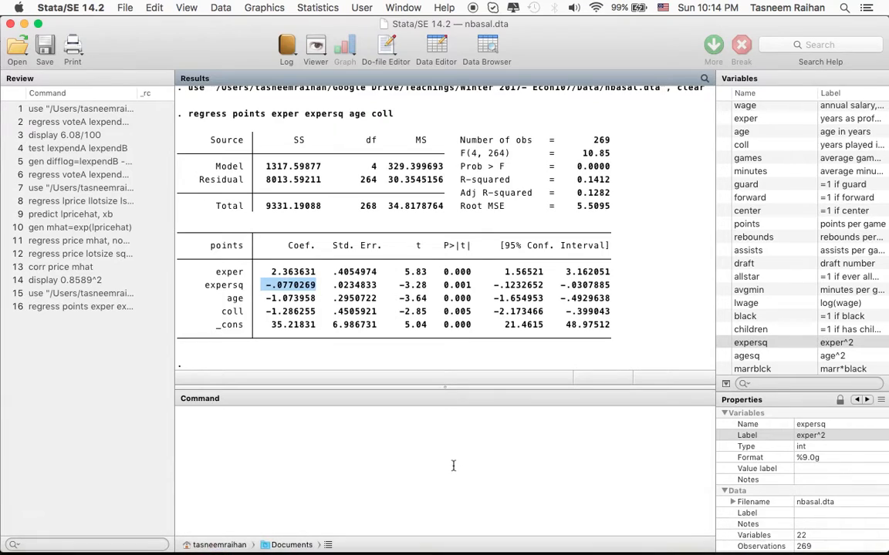
{"action": "type", "text": "te"}
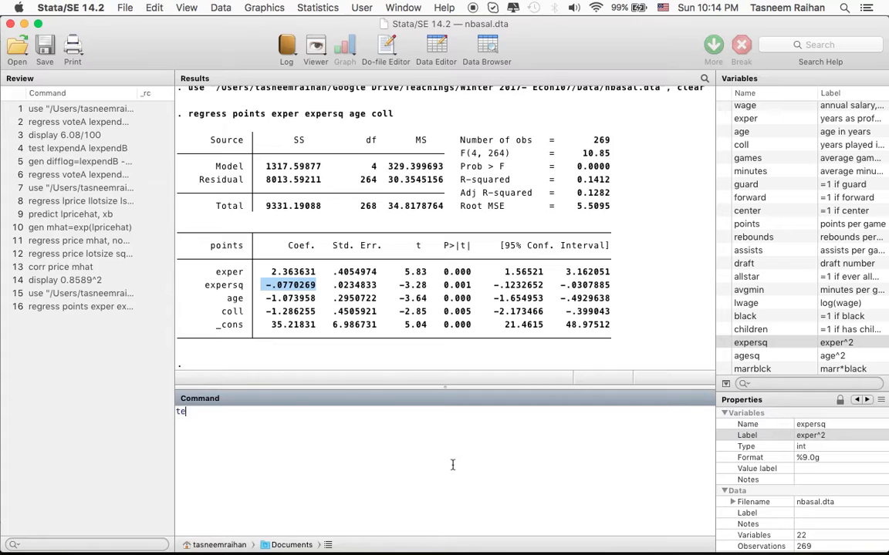
{"action": "type", "text": "st age coll"}
Switch to the textbook in Preview and highlight part (v) of exercise C6.9 on the log(wage) regression.
{"action": "key", "text": "super+Tab"}
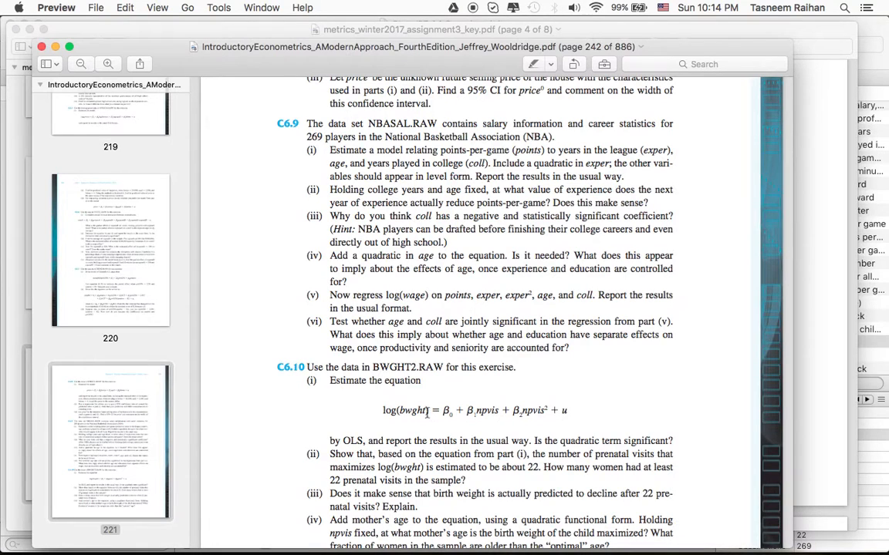
{"action": "triple_click", "coordinate": [357, 301]}
{"action": "left_click", "coordinate": [358, 301]}
{"action": "triple_click", "coordinate": [358, 300]}
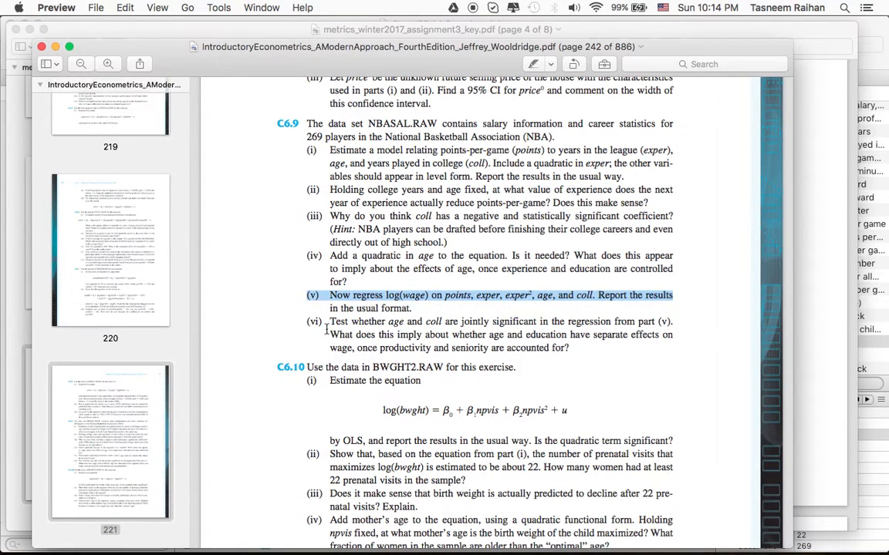
Compare the age and coll terms of the unexecuted test command in Stata with part (vi) of exercise C6.9 in Preview.
{"action": "key", "text": "super+Tab"}
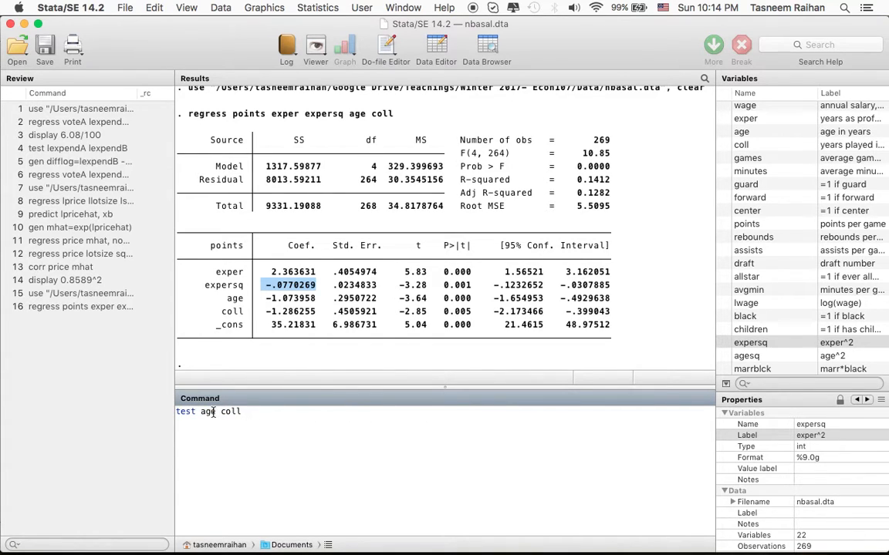
{"action": "left_click_drag", "start_coordinate": [202, 412], "coordinate": [240, 411]}
{"action": "key", "text": "super+Tab"}
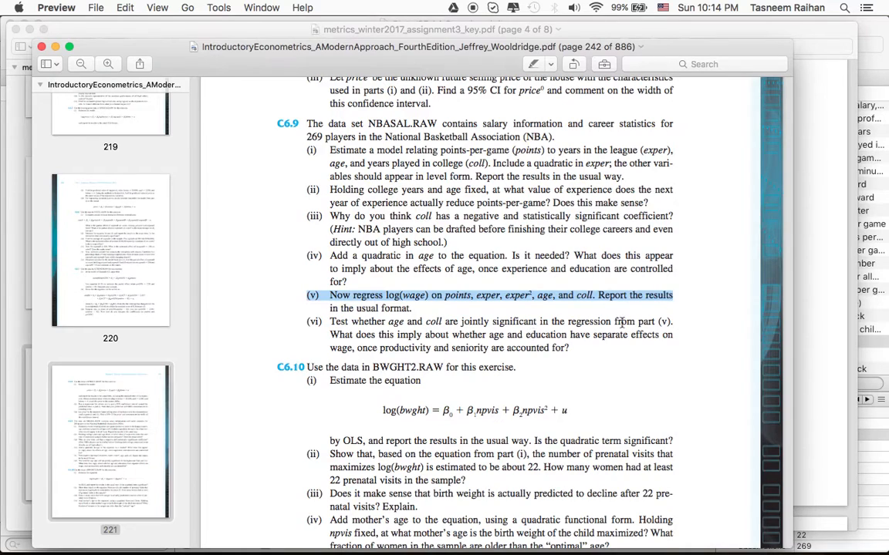
{"action": "key", "text": "super+Tab"}
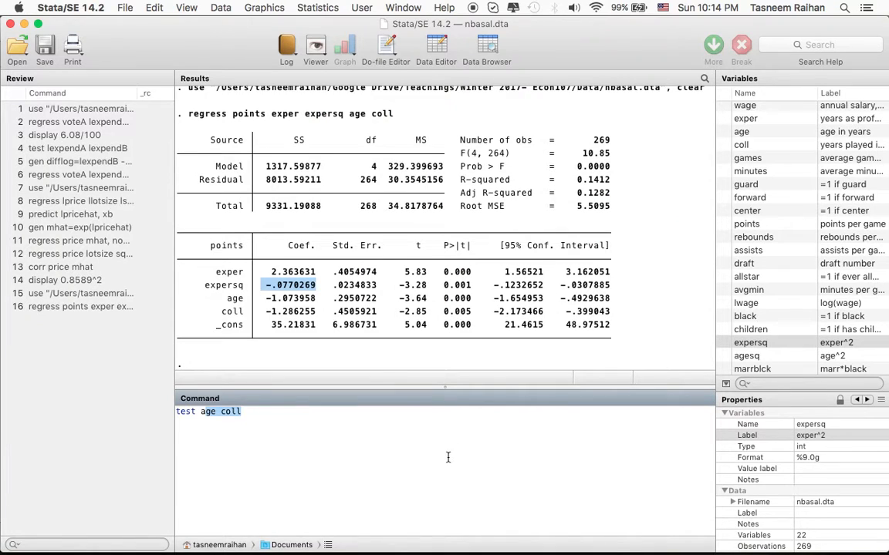
{"action": "left_click", "coordinate": [447, 457]}
{"action": "mouse_move", "coordinate": [590, 553]}
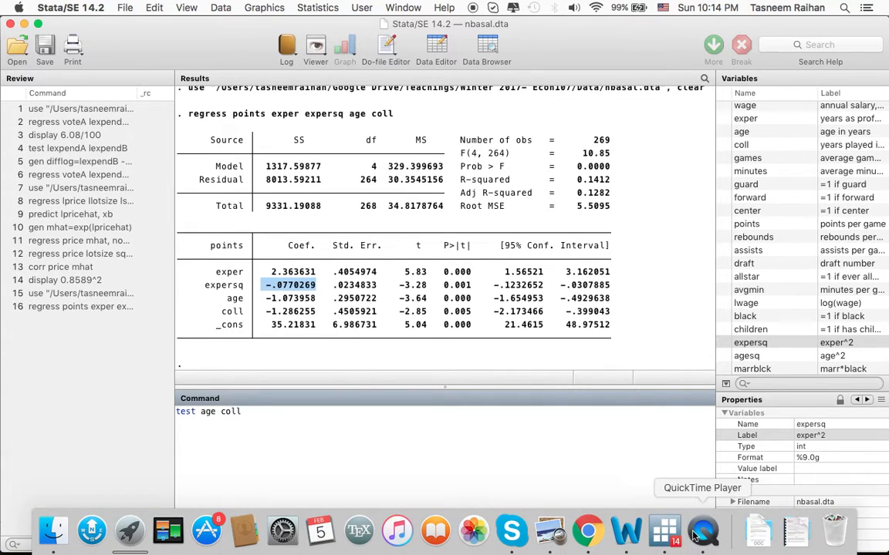